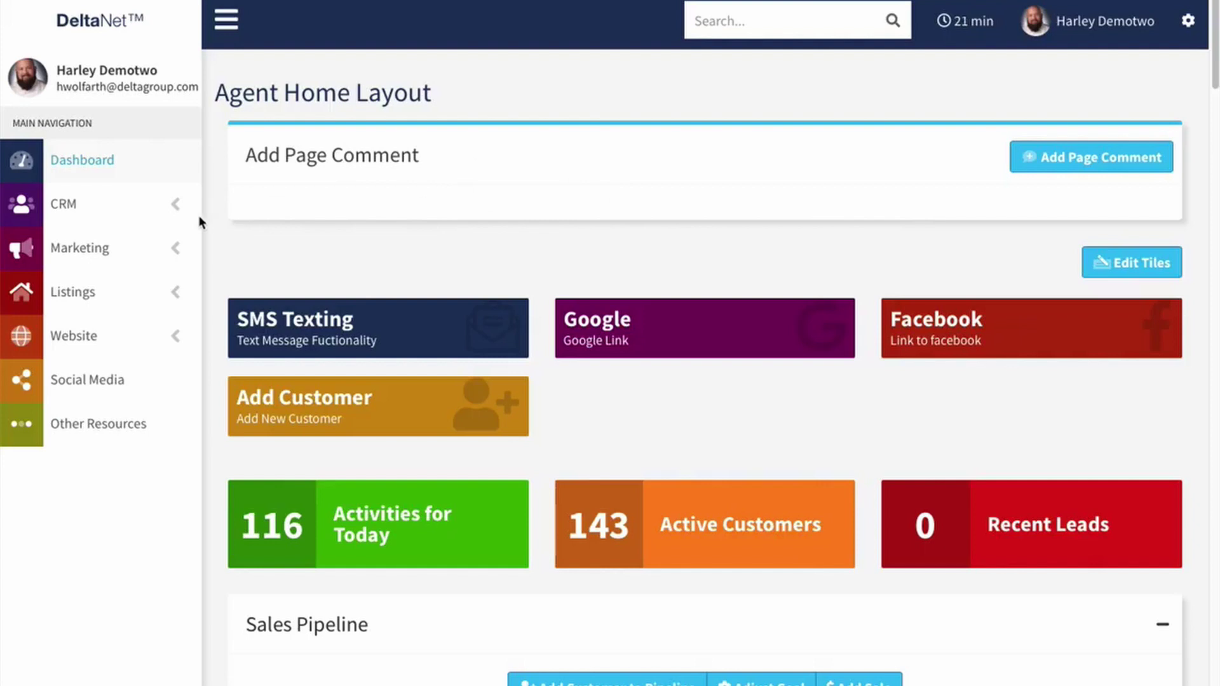
Open the CRM Customer Center and go to its Customer Groups section.
left_click(176, 208)
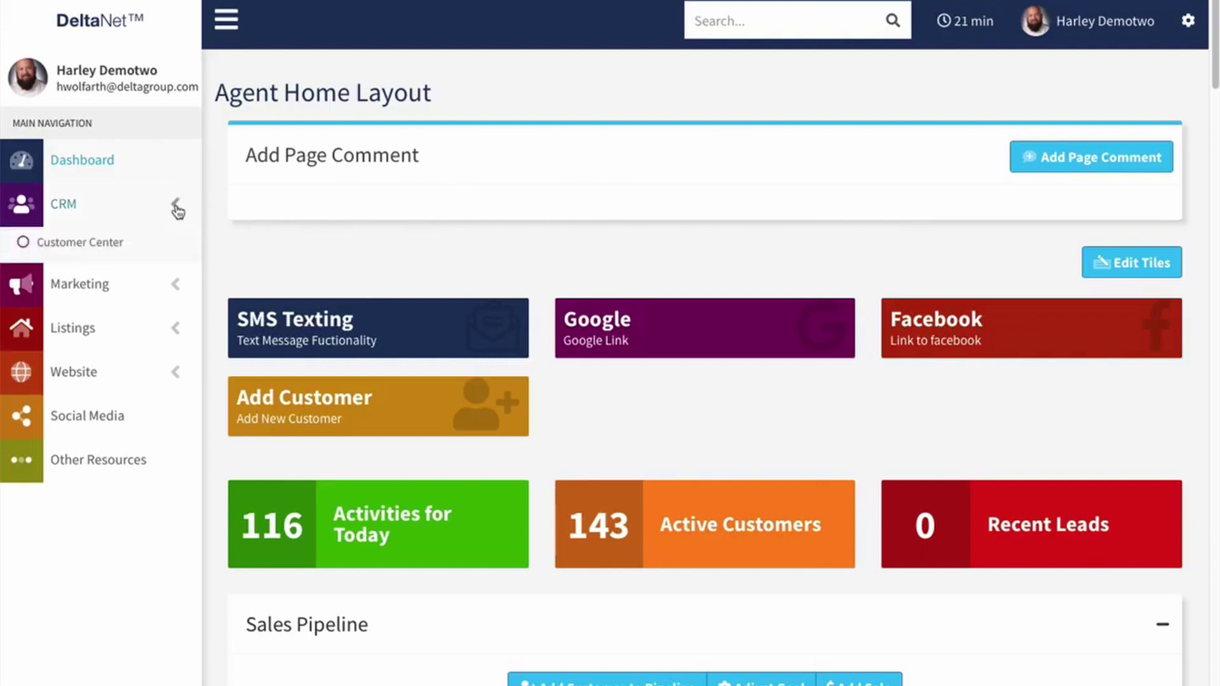
left_click(82, 246)
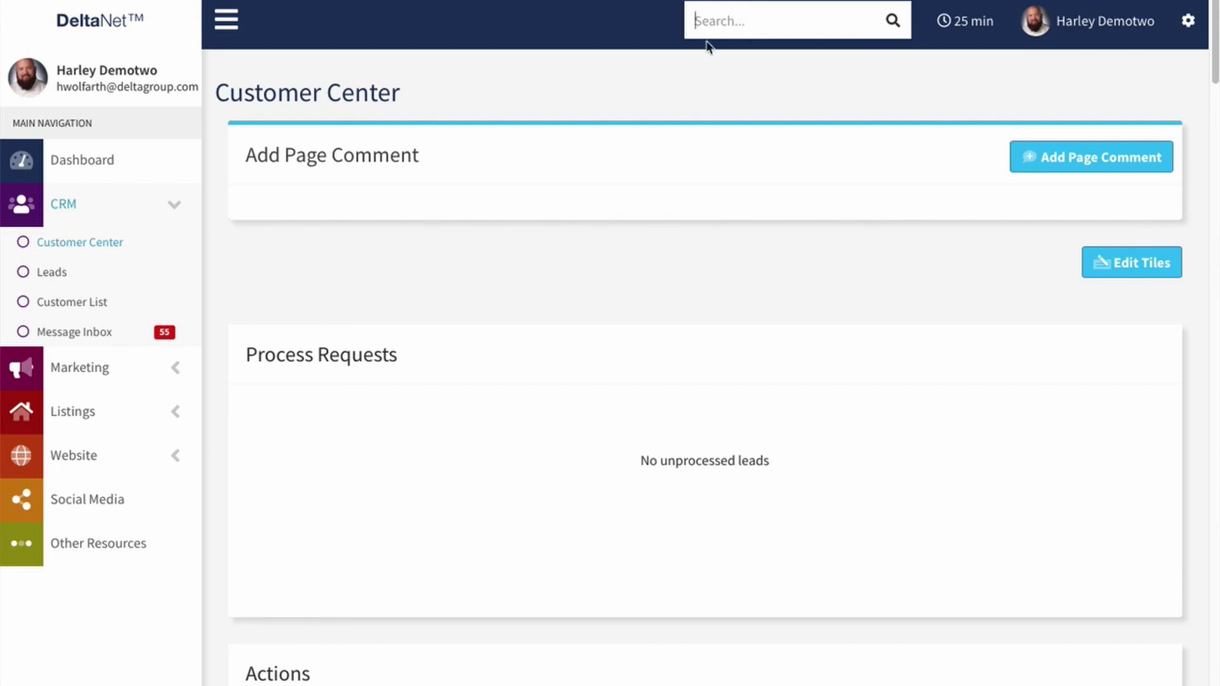
scroll(220, 202, "down", 9)
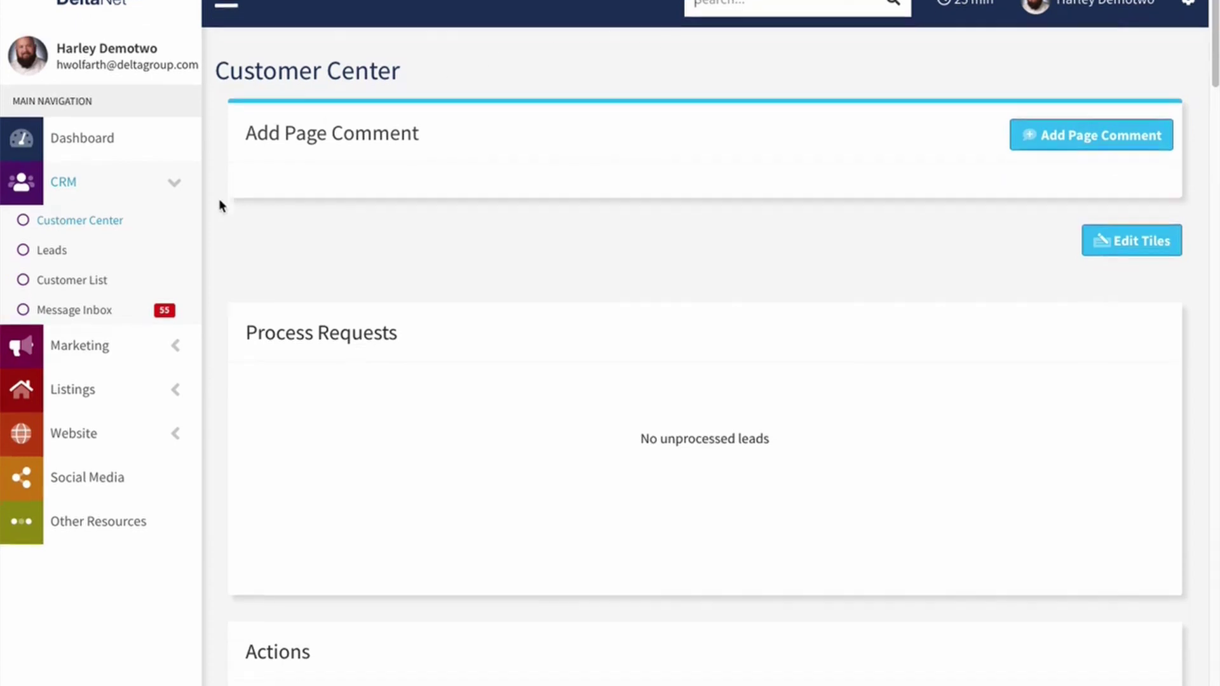
scroll(223, 205, "down", 15)
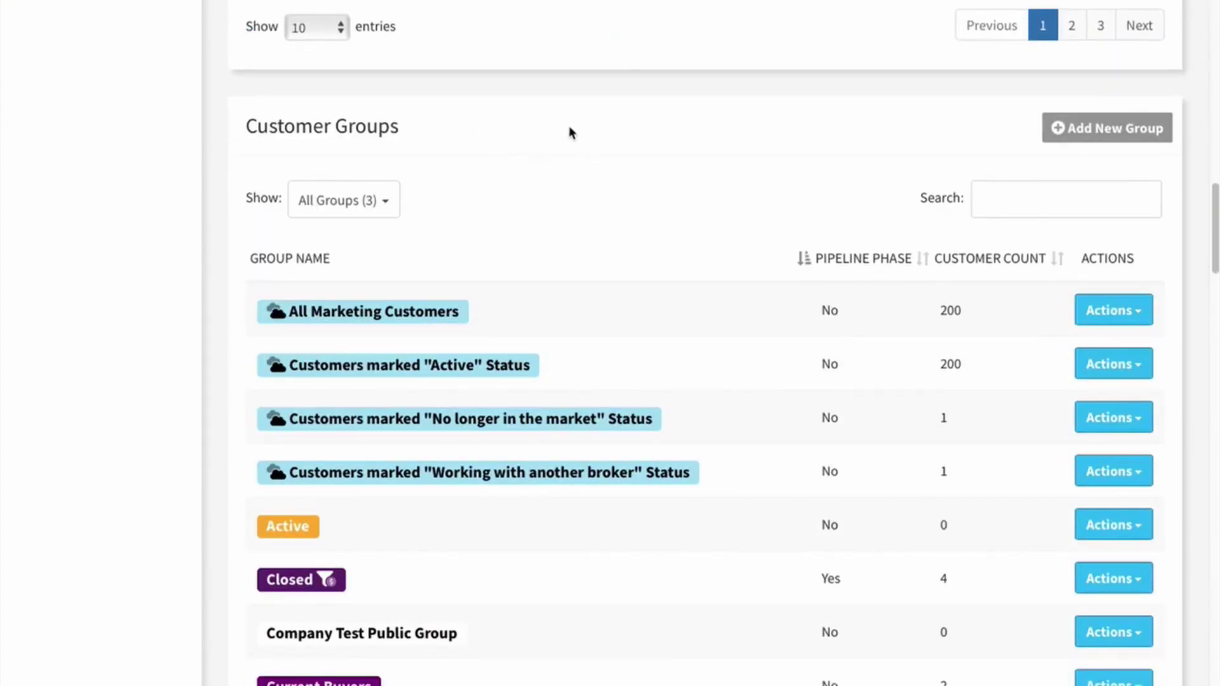
Search the customer groups for "close" and list the actions available for the Closed group.
left_click(1029, 206)
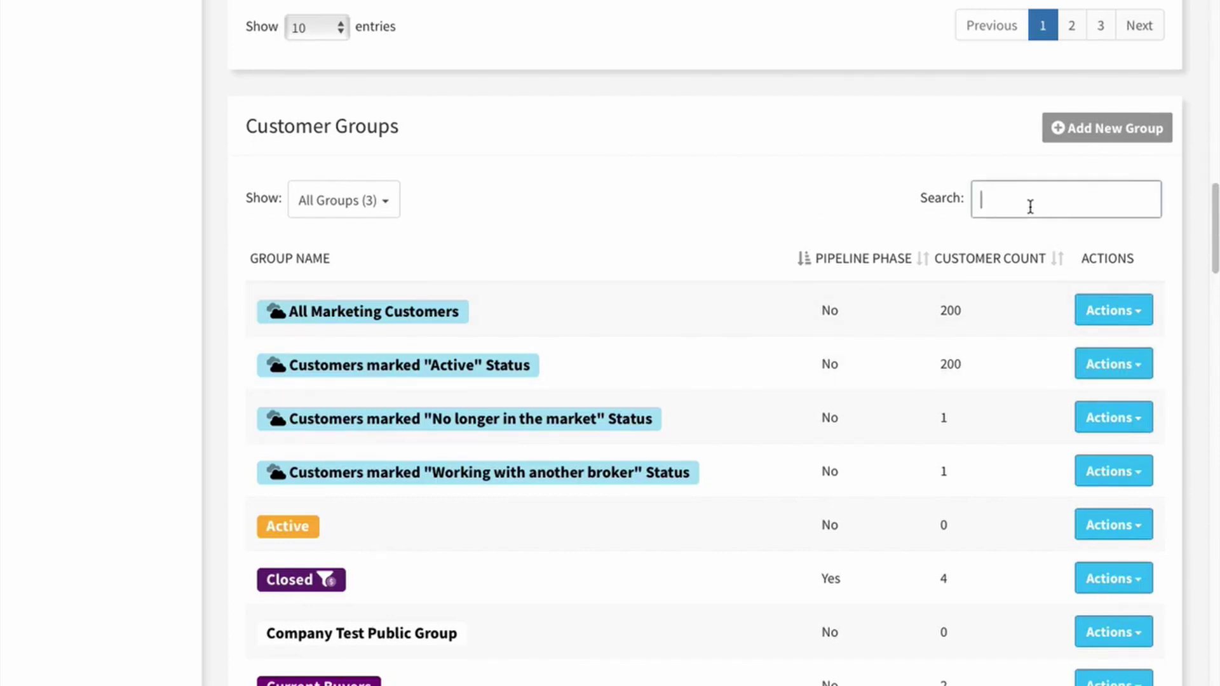
type("close")
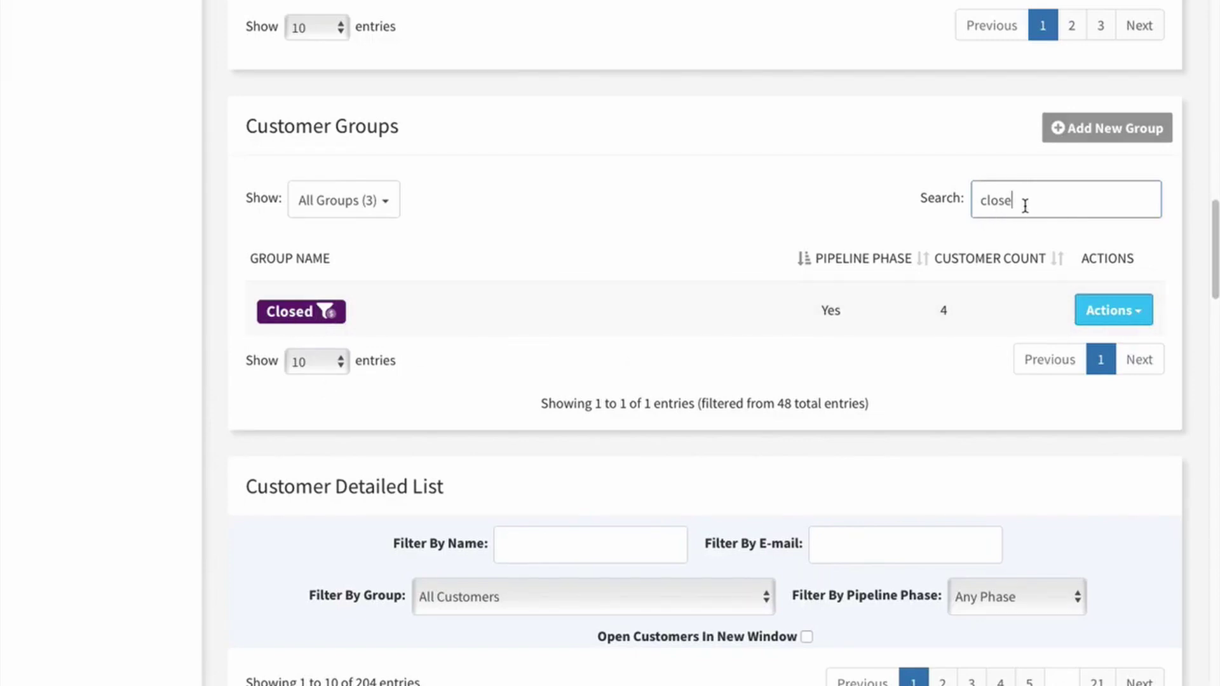
left_click(1138, 314)
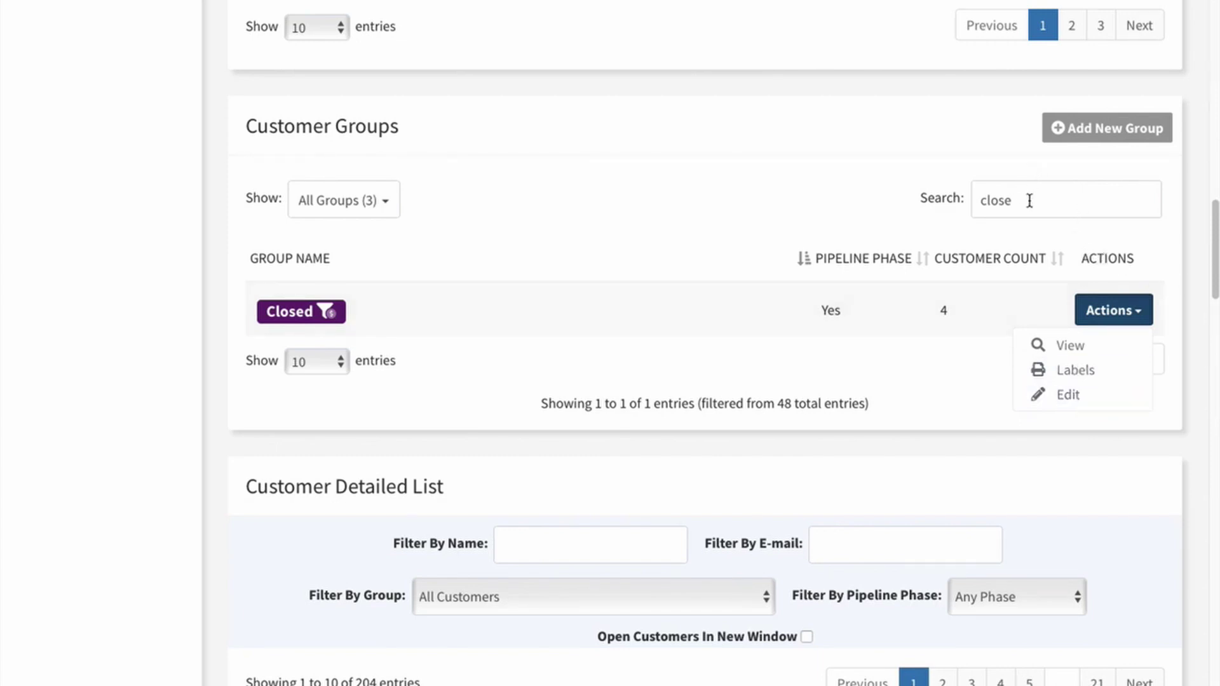
Clear the group search and check which actions are offered for the Current Buyers group.
left_click_drag(1029, 200, 972, 182)
key("BackSpace")
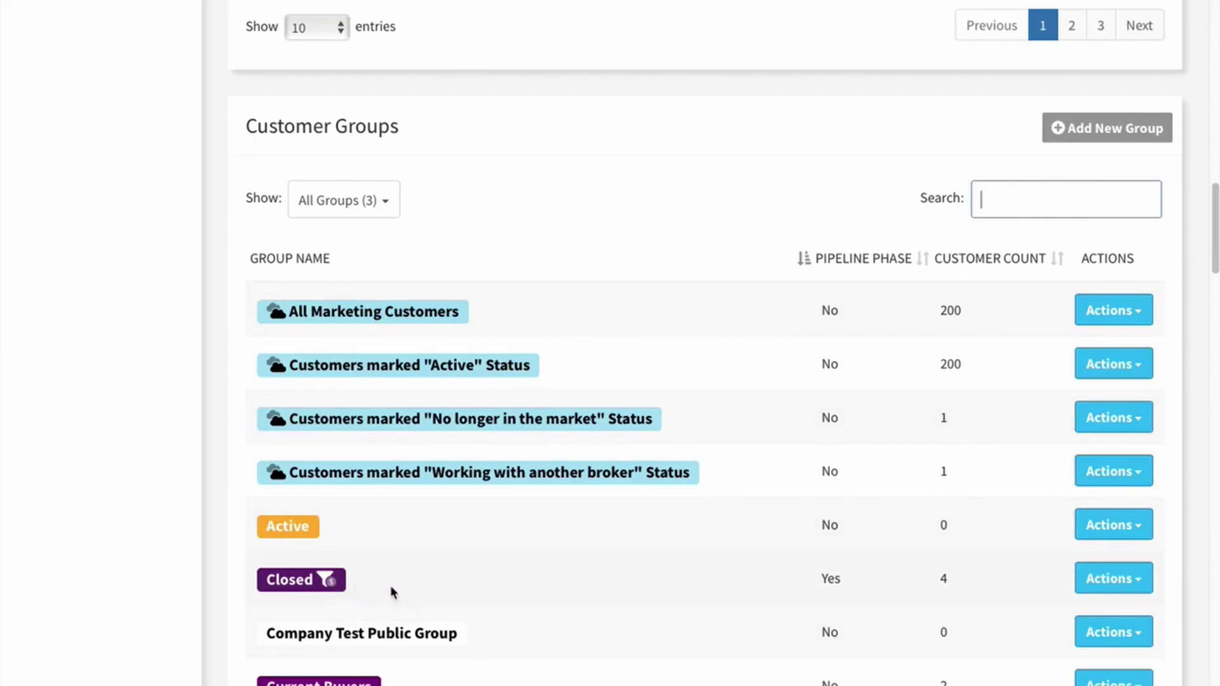
scroll(585, 590, "down", 3)
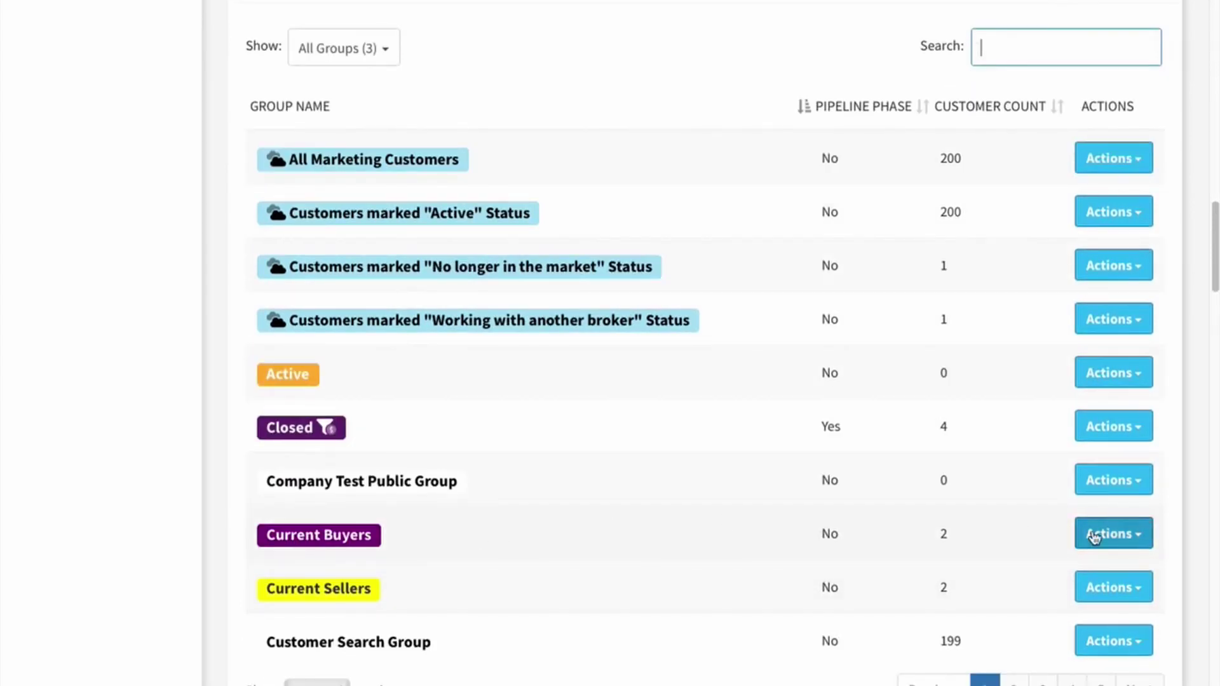
left_click(1140, 536)
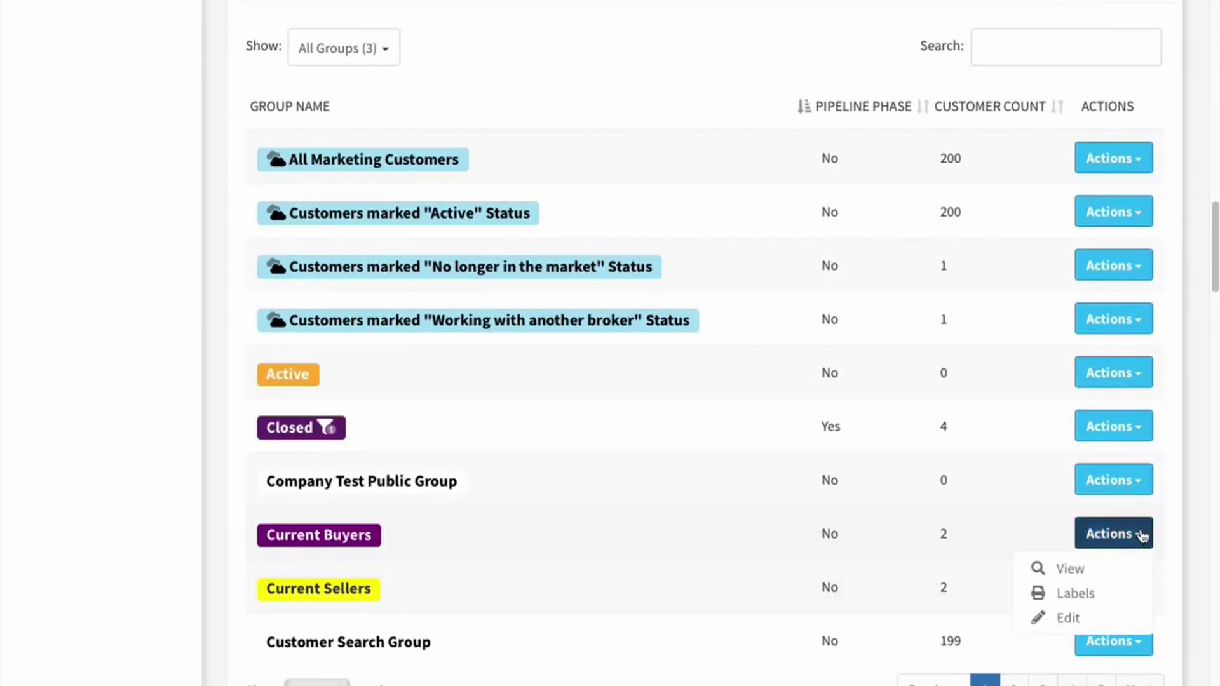
left_click(1138, 536)
scroll(1139, 536, "down", 1)
Open Customer Search Group for editing, look through its settings and members, and close it without changes.
left_click(1122, 599)
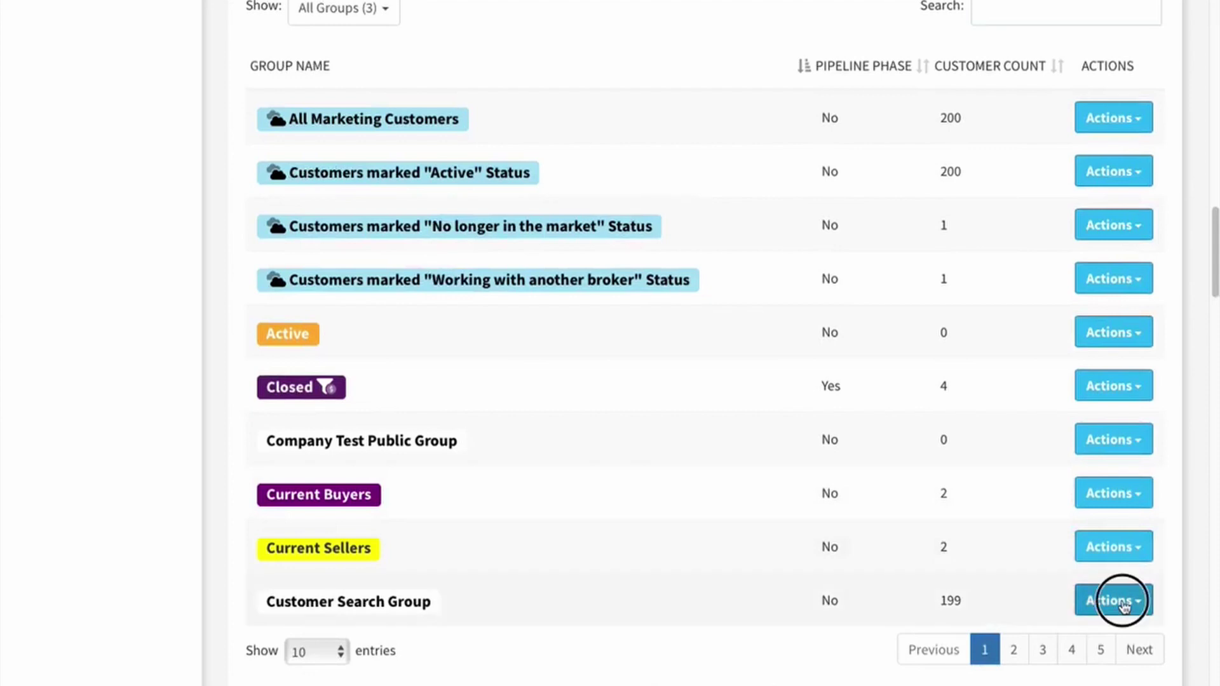
scroll(1125, 607, "down", 1)
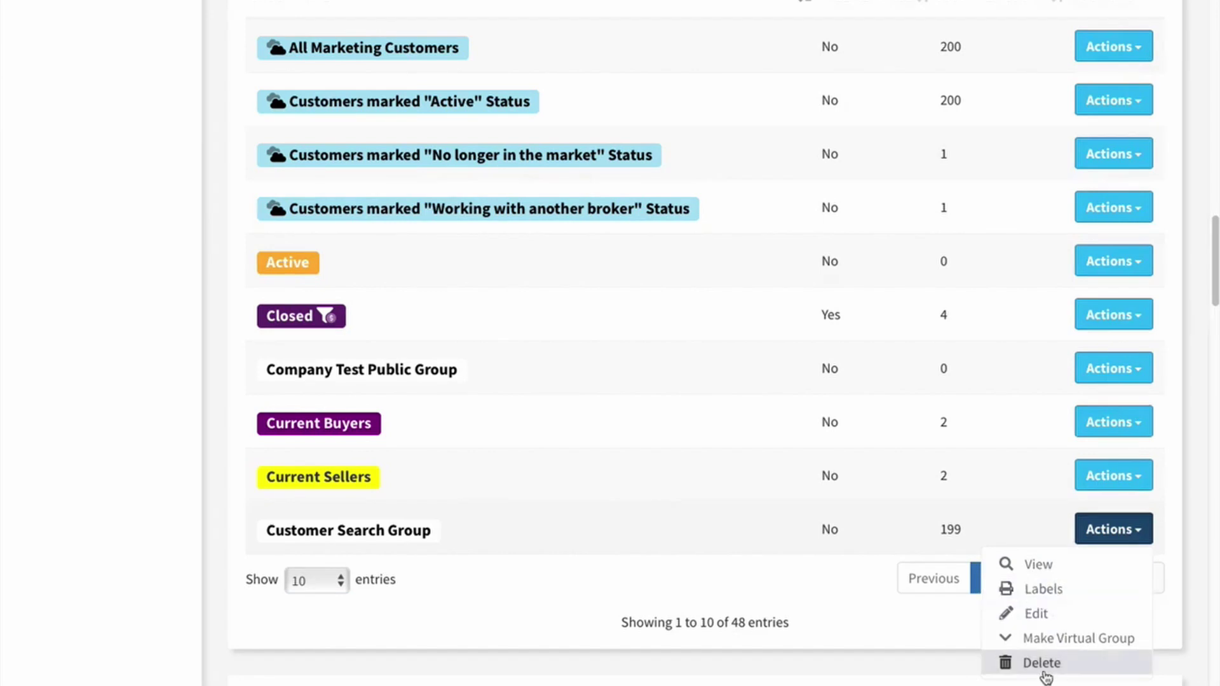
left_click(1043, 614)
scroll(544, 281, "down", 4)
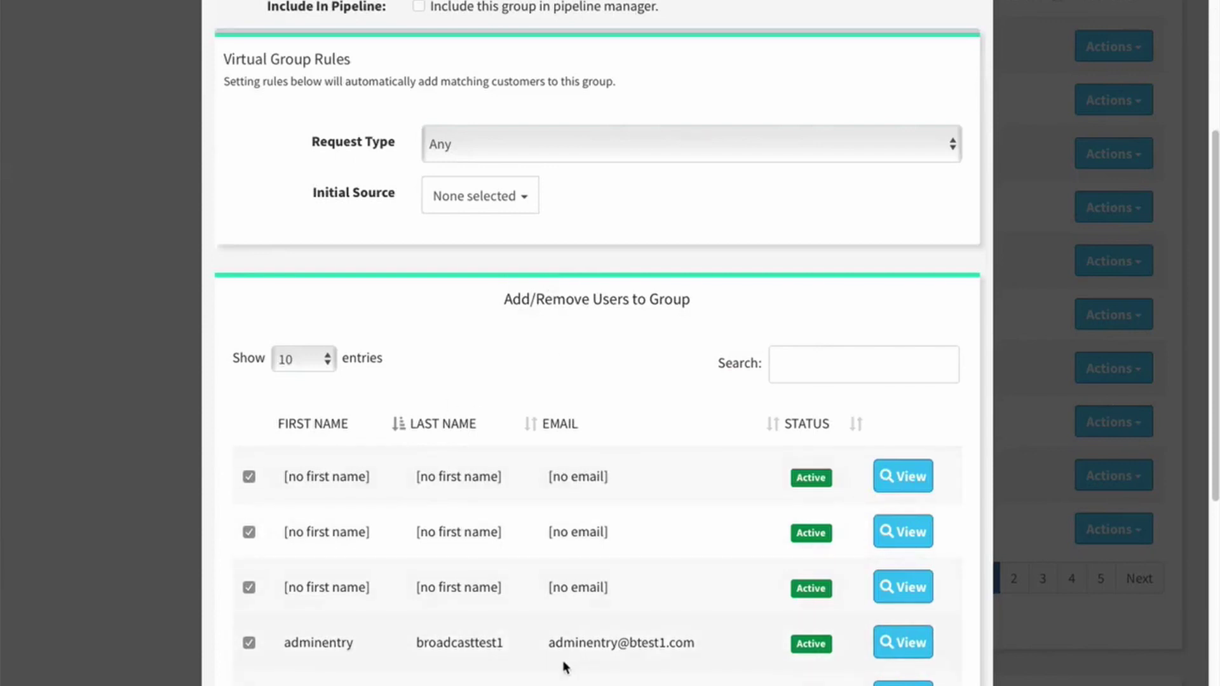
scroll(559, 671, "up", 1)
scroll(553, 667, "up", 4)
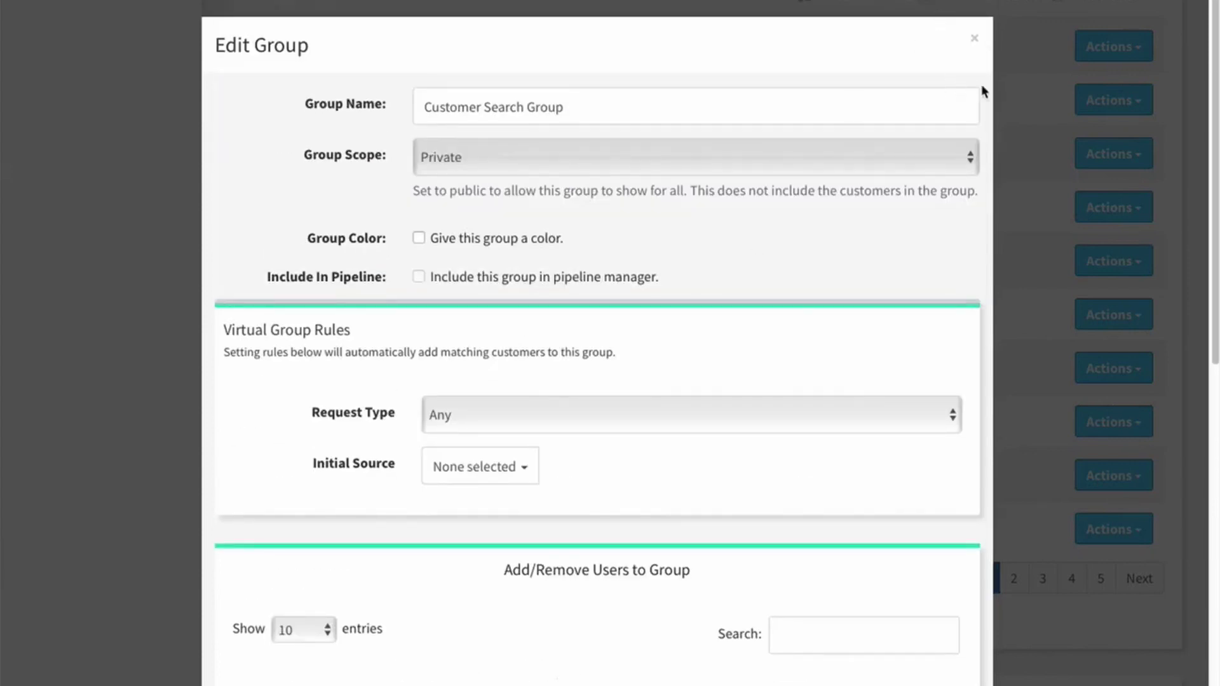
left_click(975, 40)
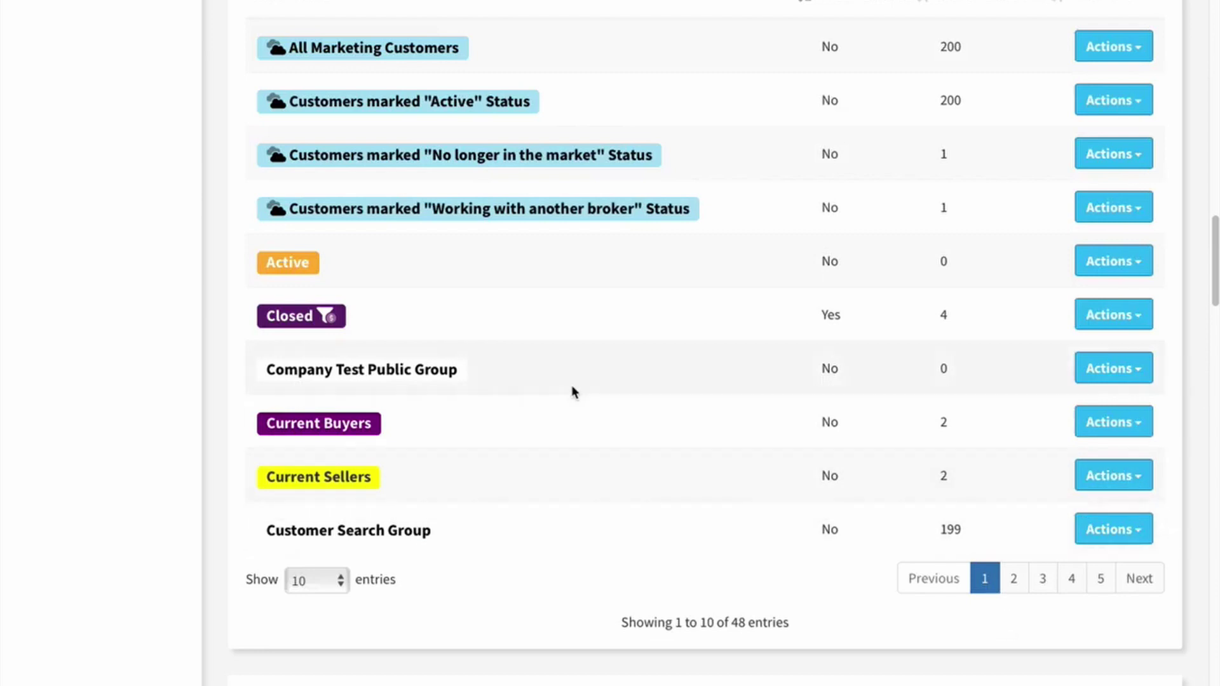
Check the entries-per-page options of the customer groups list and browse its pages 2 through 4.
scroll(509, 420, "up", 2)
scroll(534, 421, "down", 3)
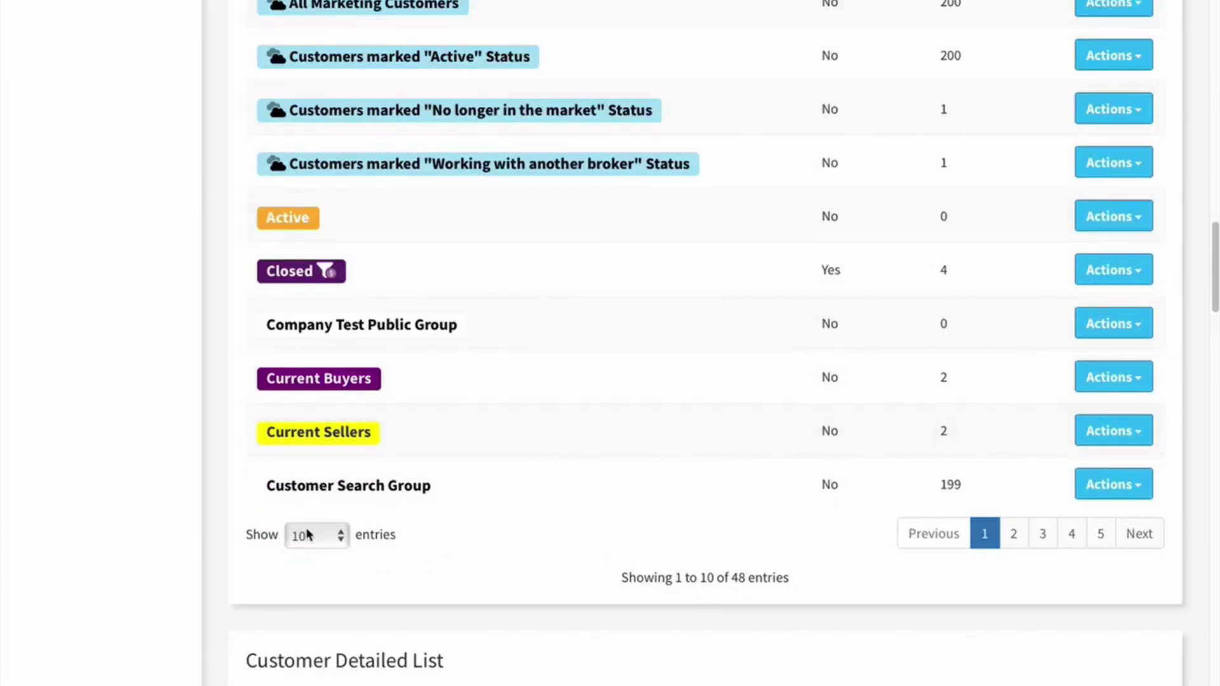
left_click(328, 536)
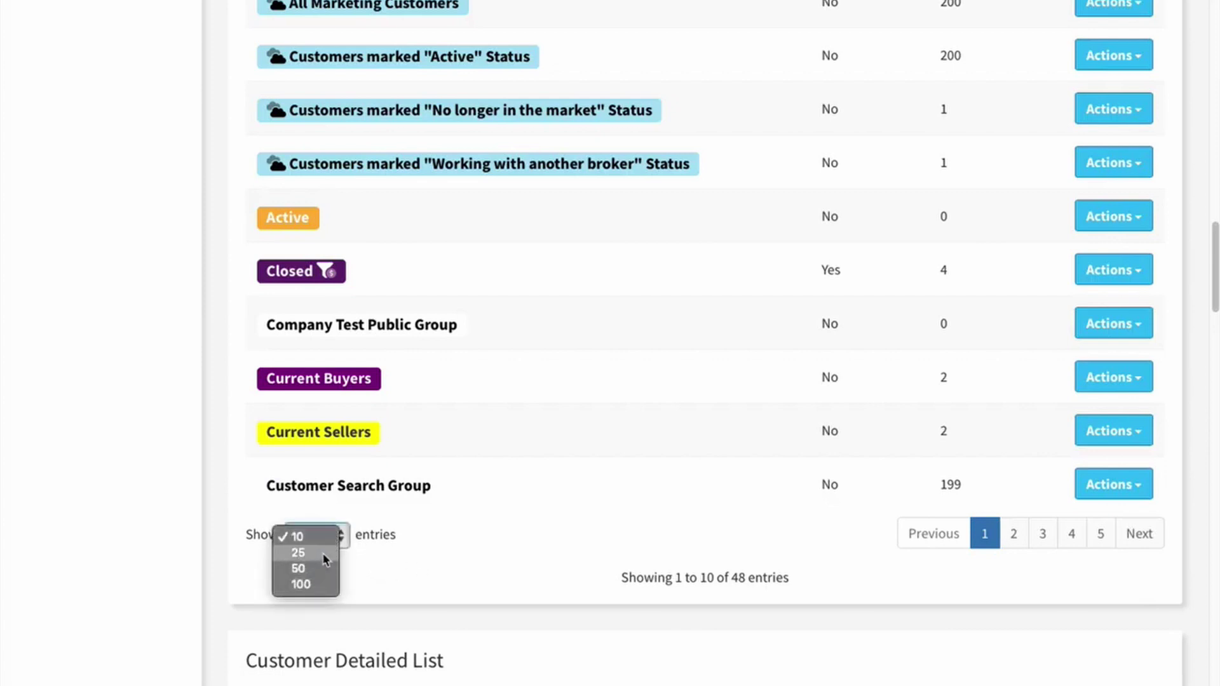
left_click(519, 525)
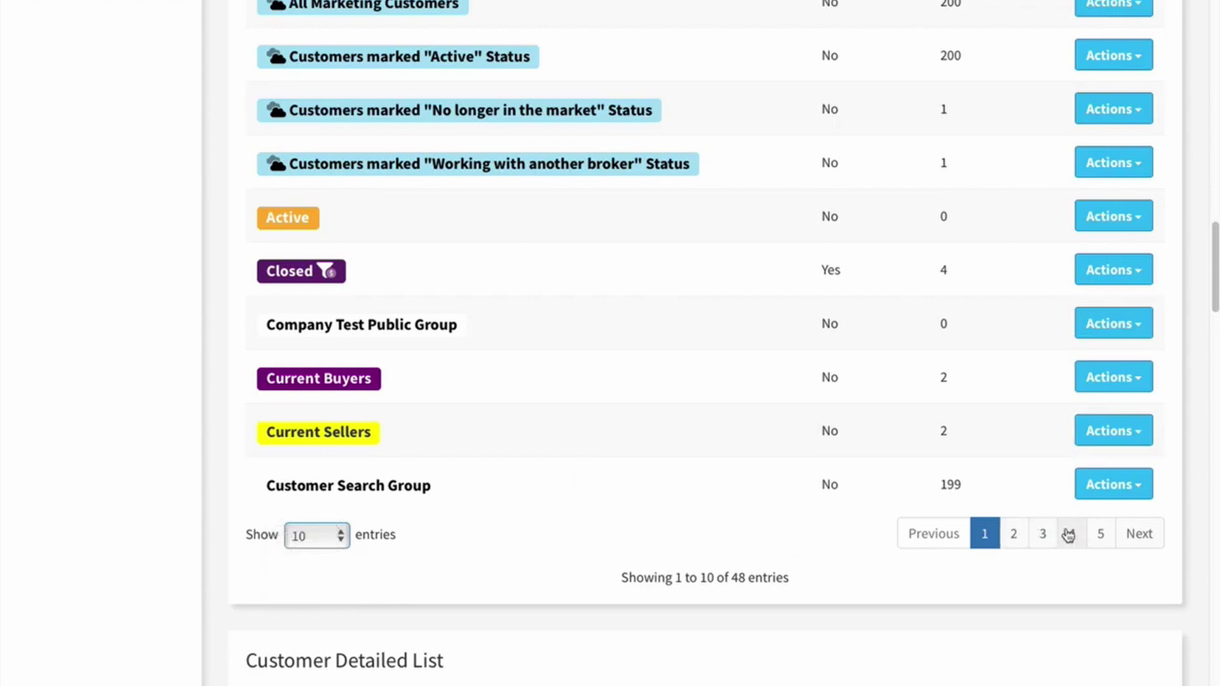
left_click(1013, 535)
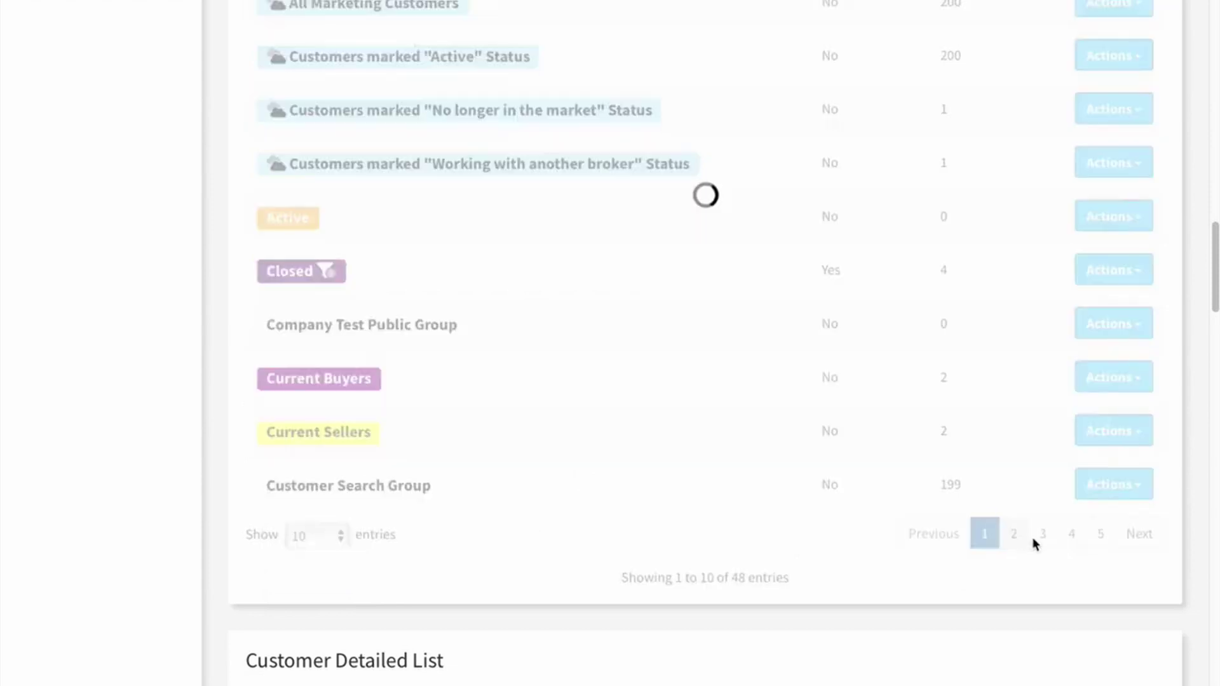
left_click(1054, 541)
left_click(1074, 541)
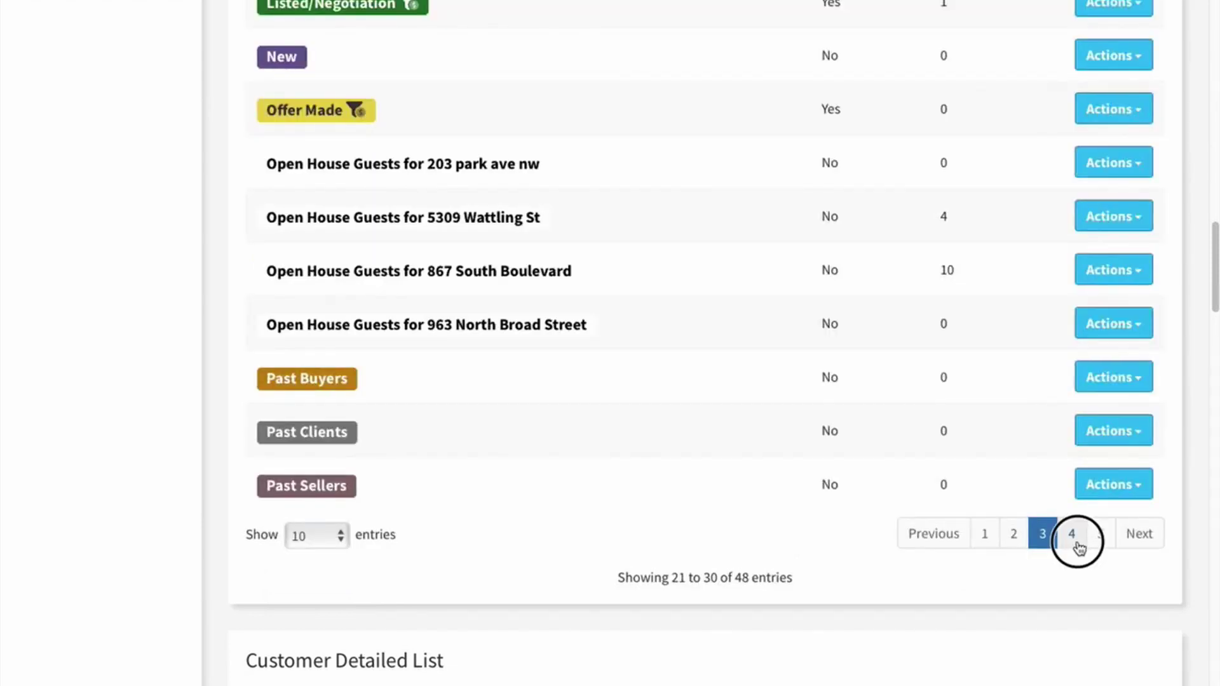
Sort the customer groups by pipeline phase so that the groups used as pipeline phases are listed ahead of the other non-virtual ones.
scroll(729, 465, "up", 5)
scroll(737, 467, "up", 2)
scroll(768, 468, "down", 4)
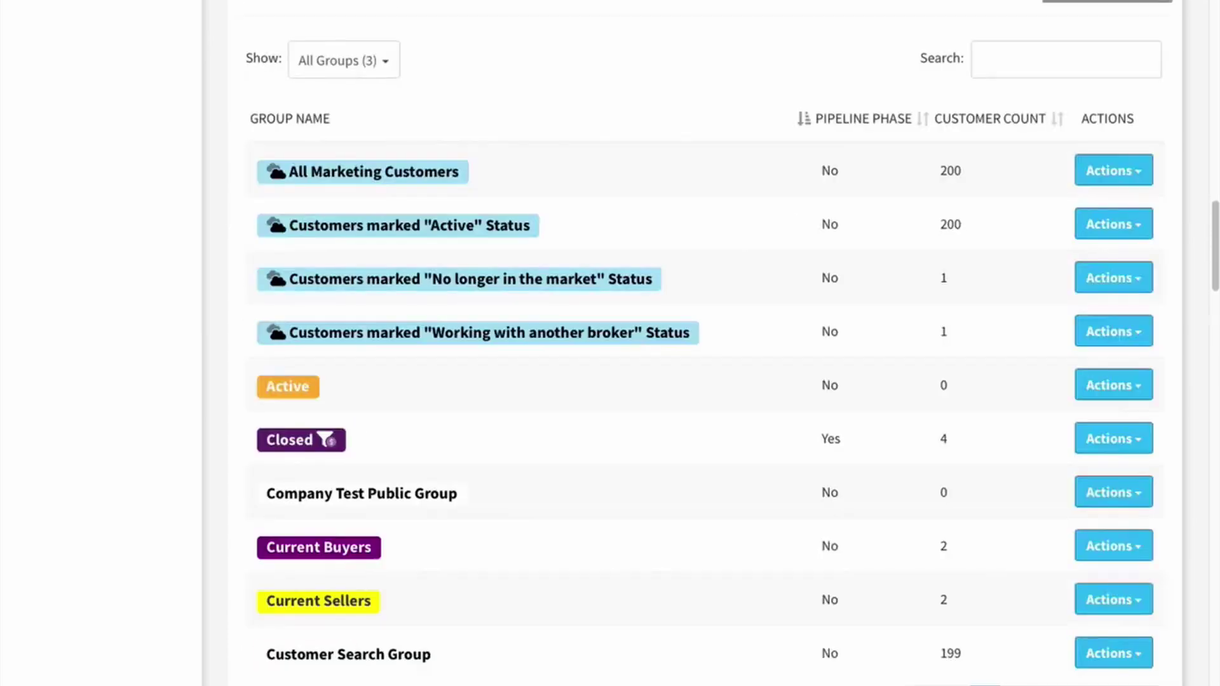
left_click(839, 129)
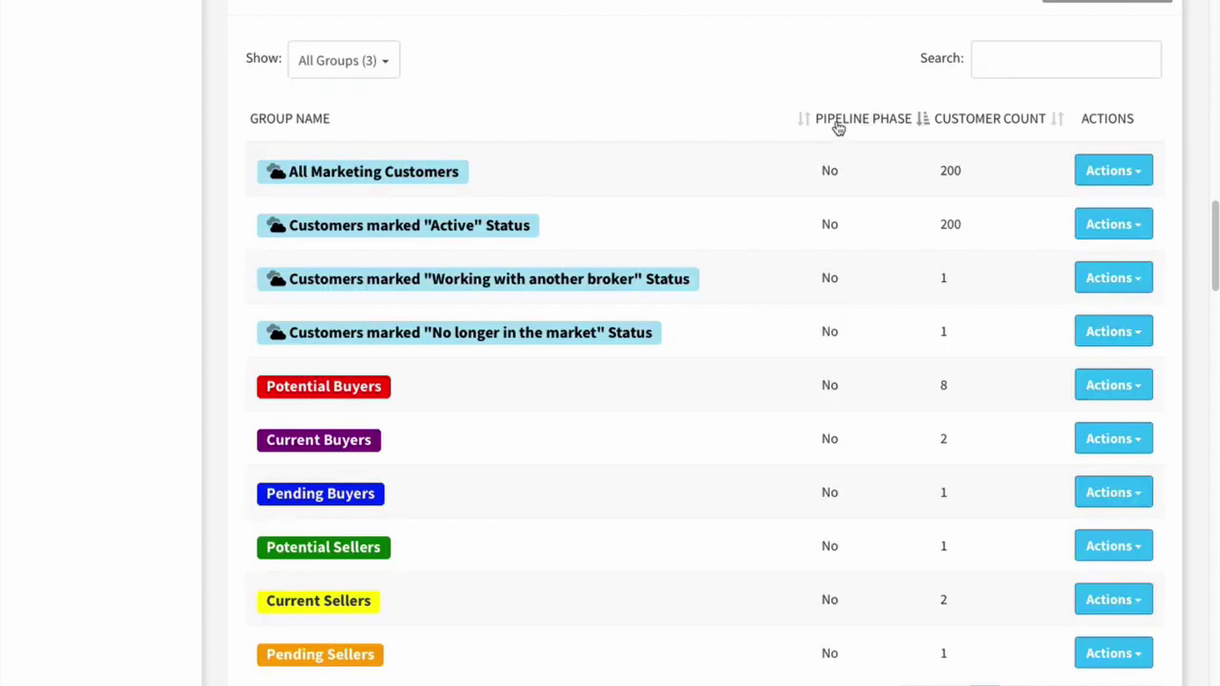
left_click(852, 118)
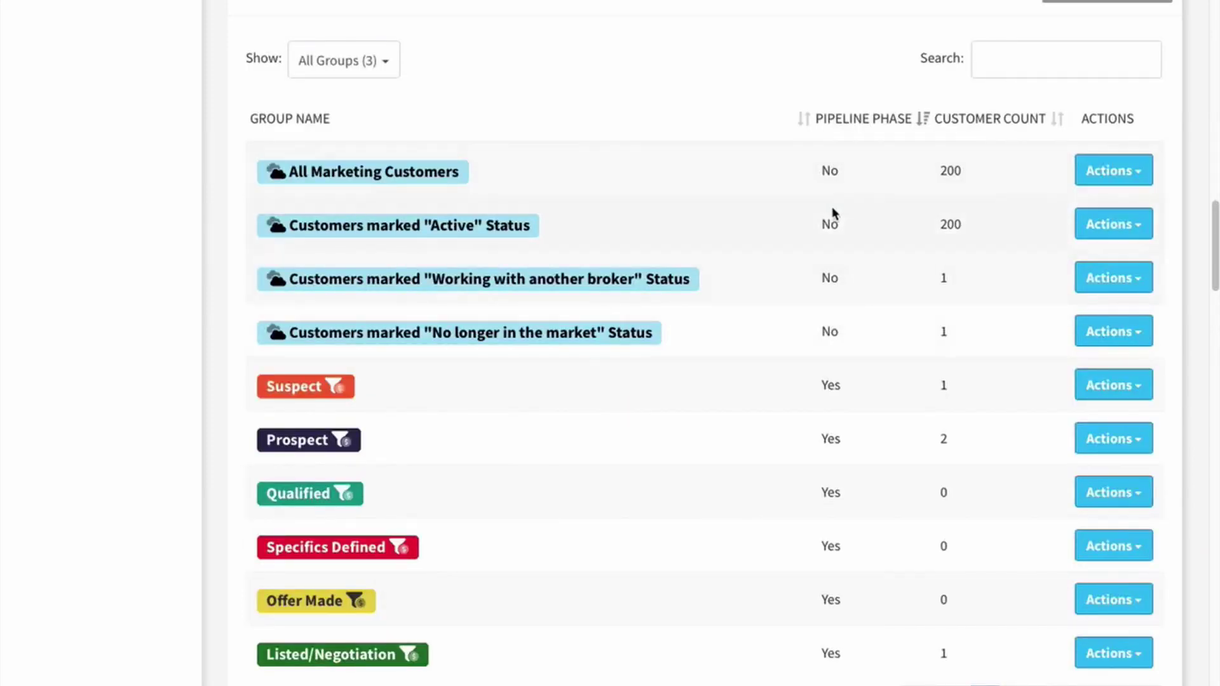
scroll(826, 348, "down", 1)
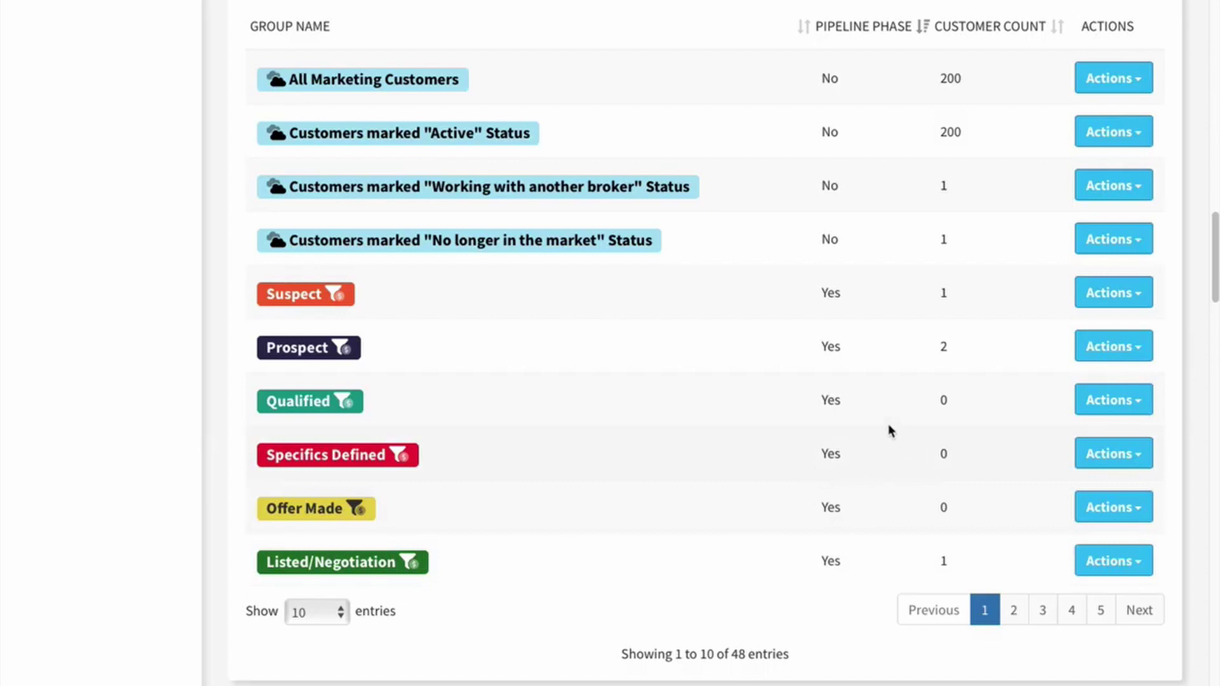
Sort the customer groups by customer count in descending order.
scroll(880, 474, "up", 7)
scroll(960, 452, "down", 4)
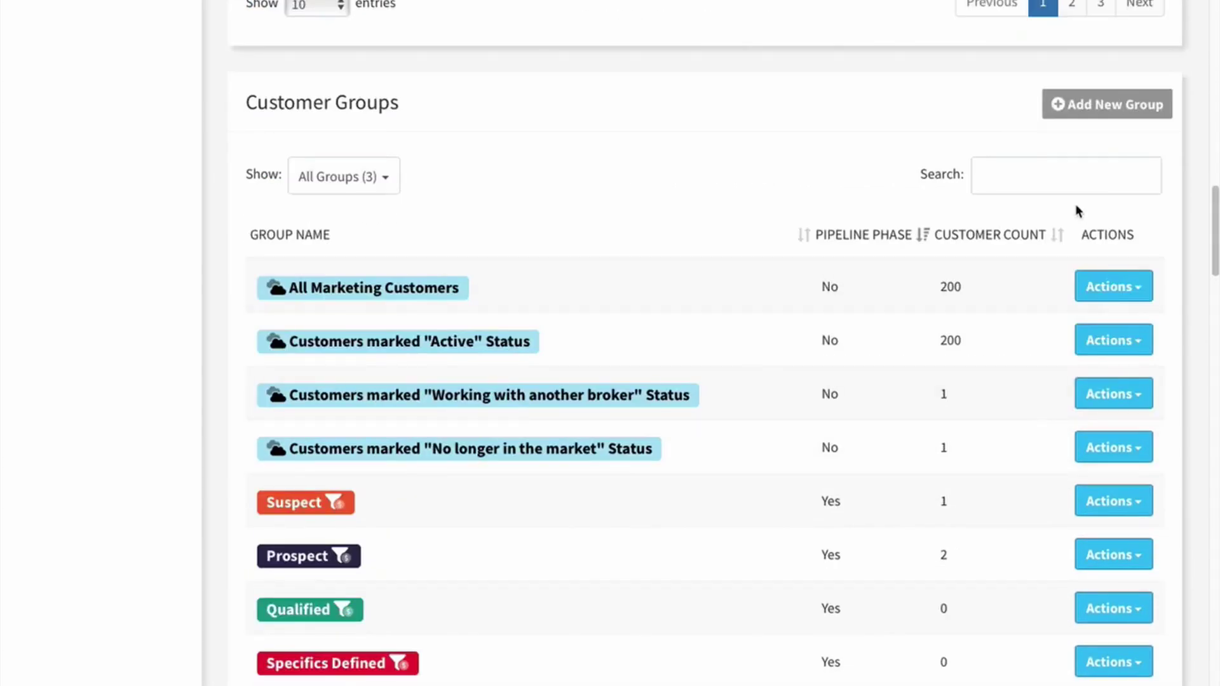
left_click(996, 241)
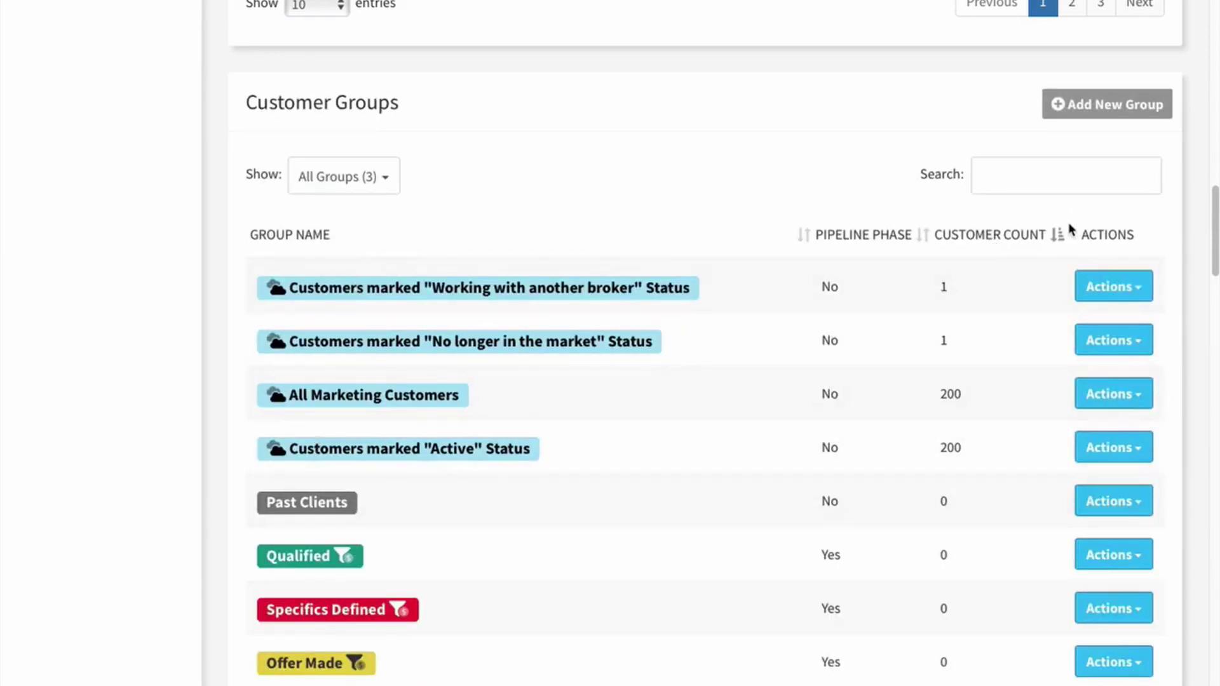
left_click(1067, 253)
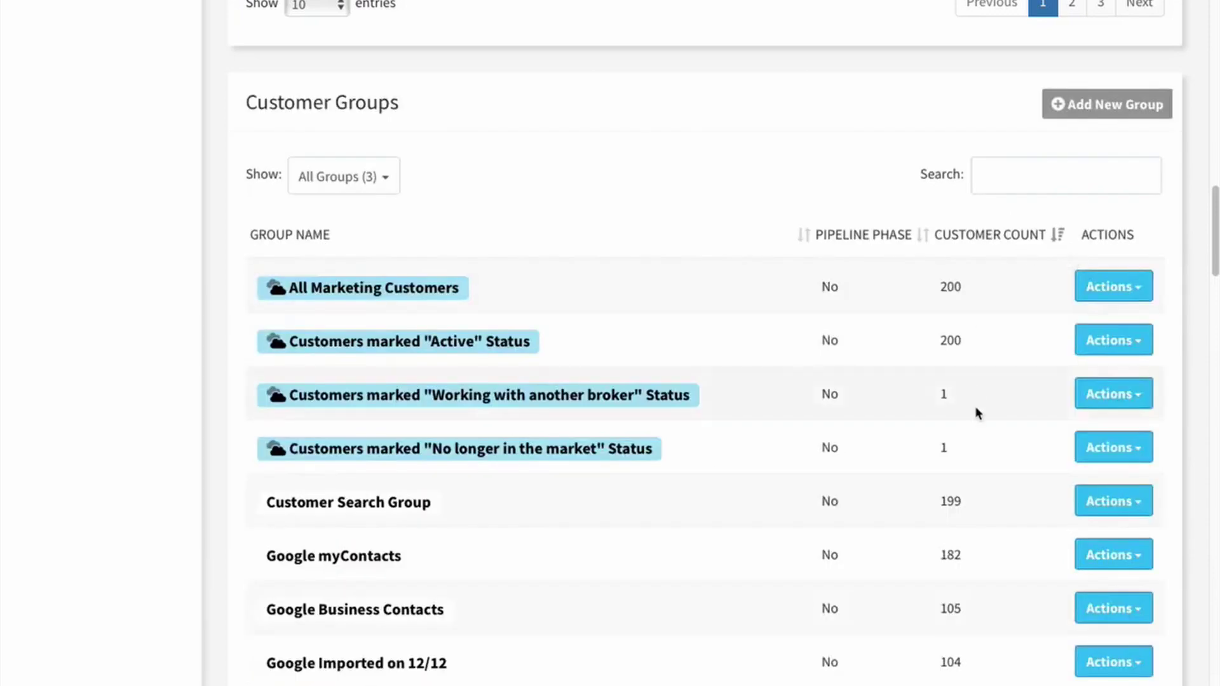
scroll(978, 413, "down", 1)
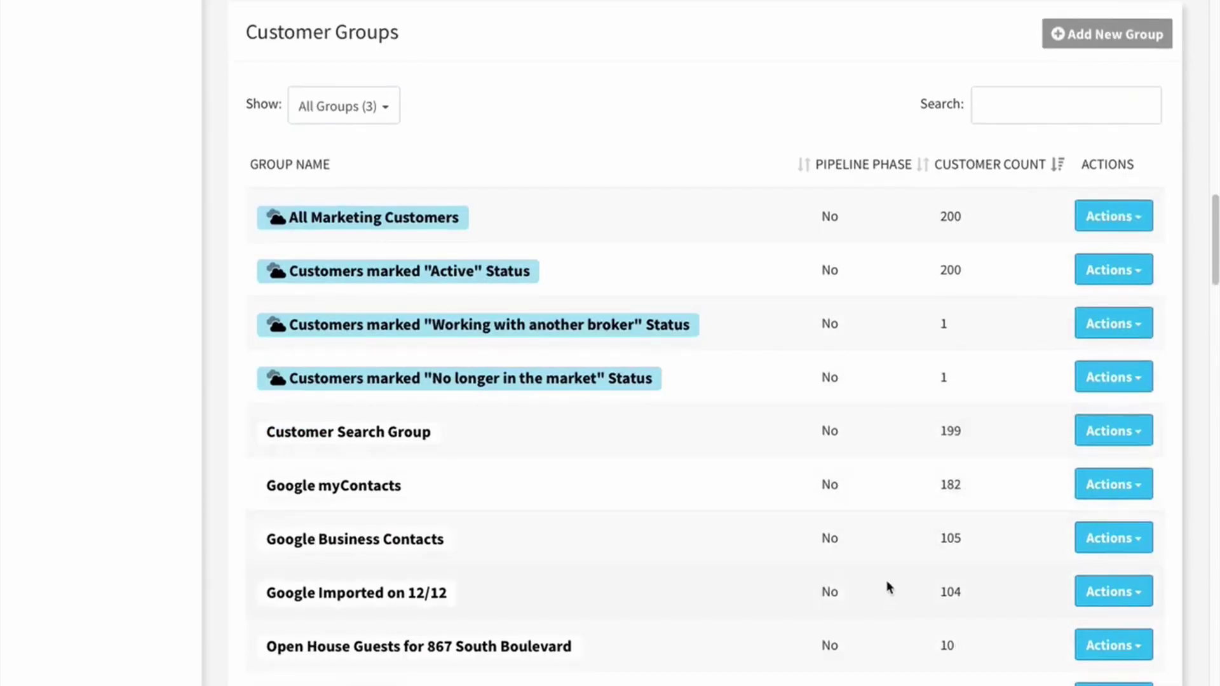
scroll(532, 127, "up", 1)
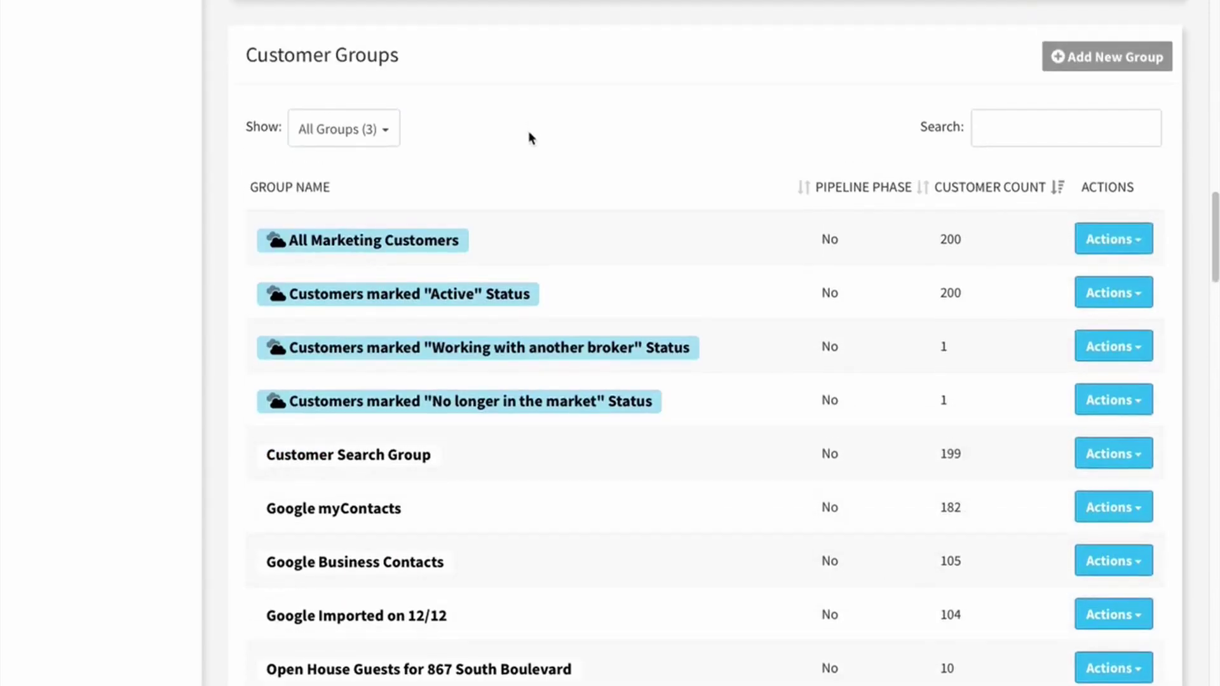
Limit the customer groups list to Standard Groups by excluding Virtual Groups and Pipeline Phases.
left_click(391, 130)
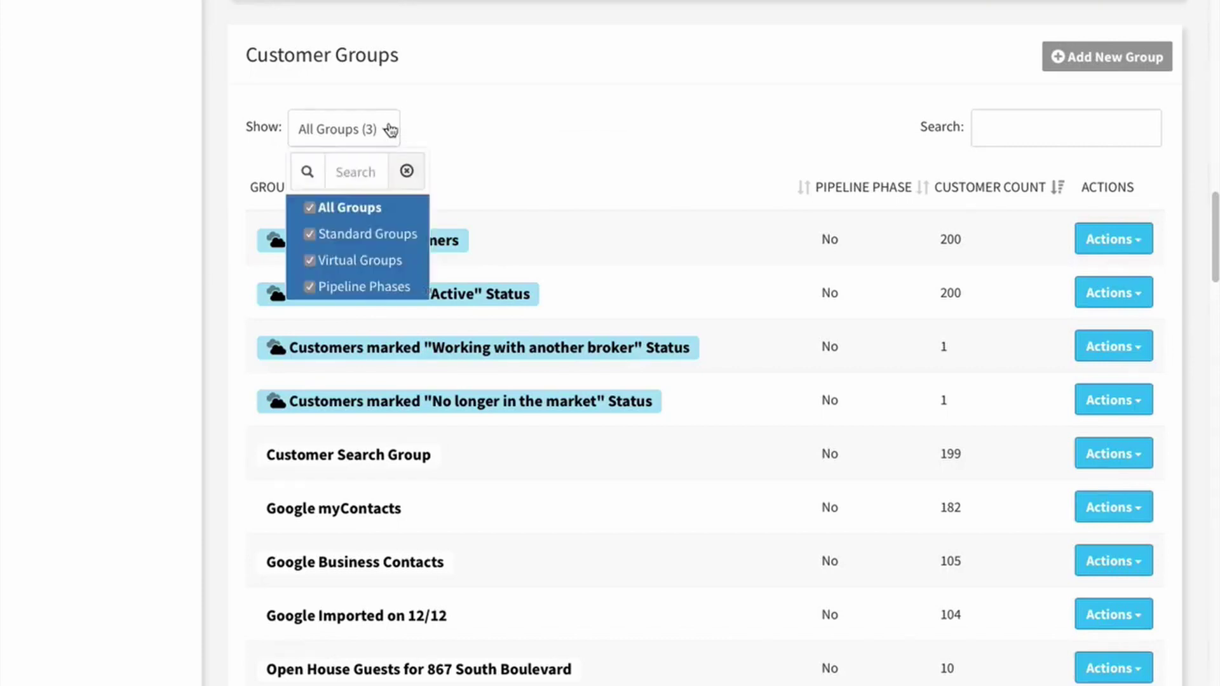
left_click(314, 260)
left_click(318, 288)
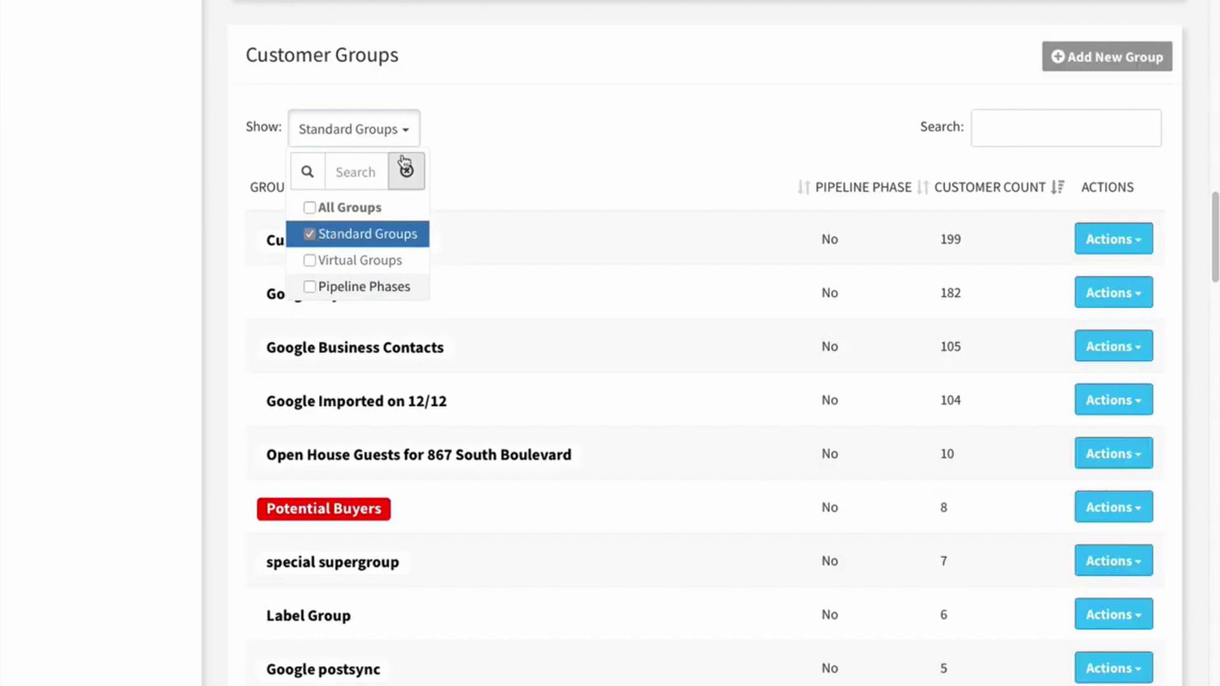
left_click(409, 129)
View the details of Customer Search Group and look through its member list.
scroll(963, 319, "down", 3)
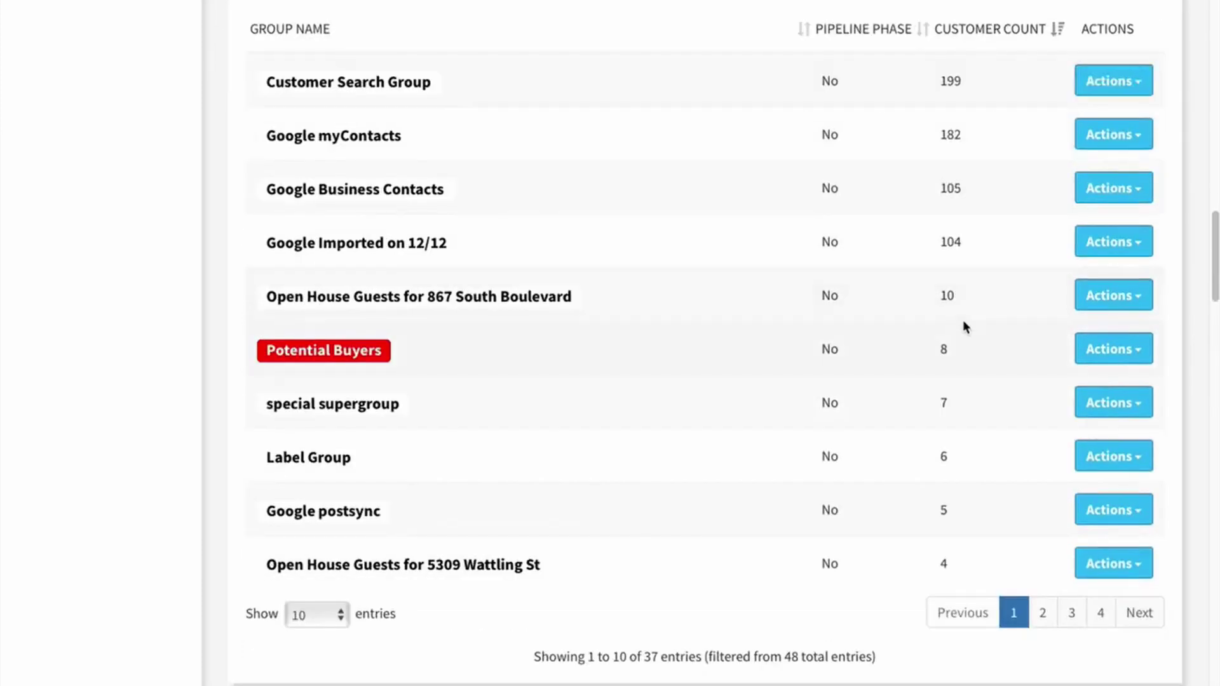
scroll(899, 311, "up", 1)
left_click(1111, 122)
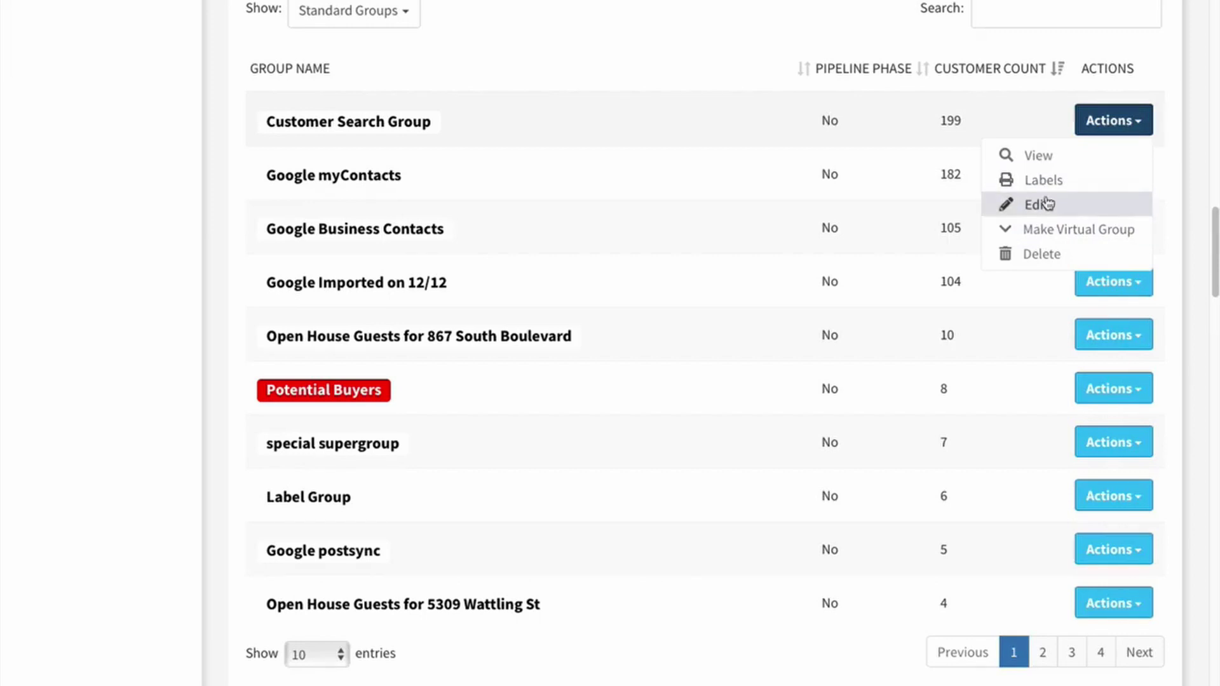
left_click(1049, 161)
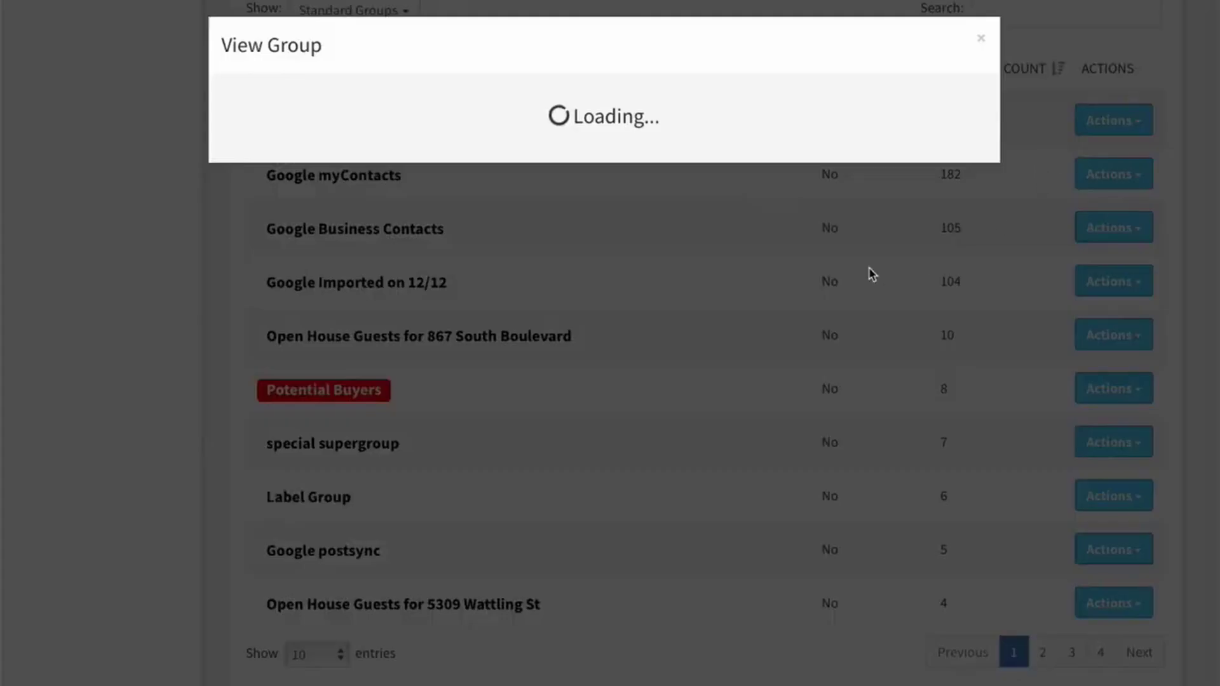
scroll(483, 343, "down", 3)
scroll(489, 349, "down", 2)
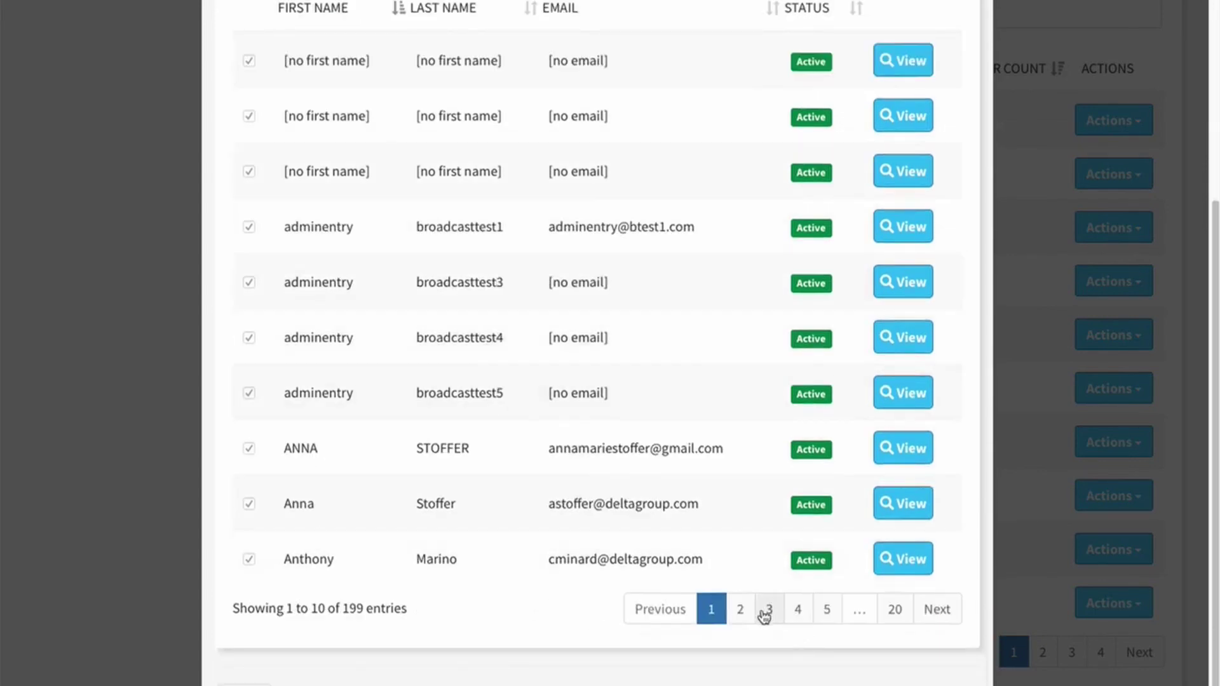
Search the members of Customer Search Group by a customer's first name and clear the search.
scroll(715, 541, "up", 2)
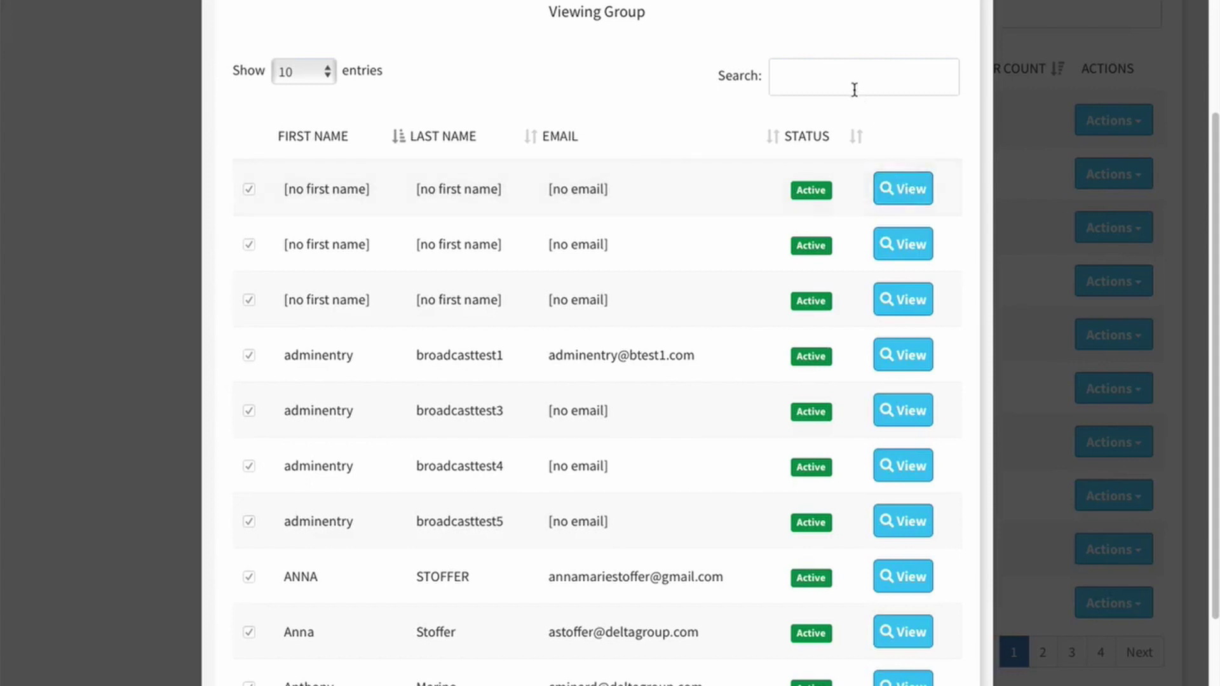
left_click(823, 81)
type("anna")
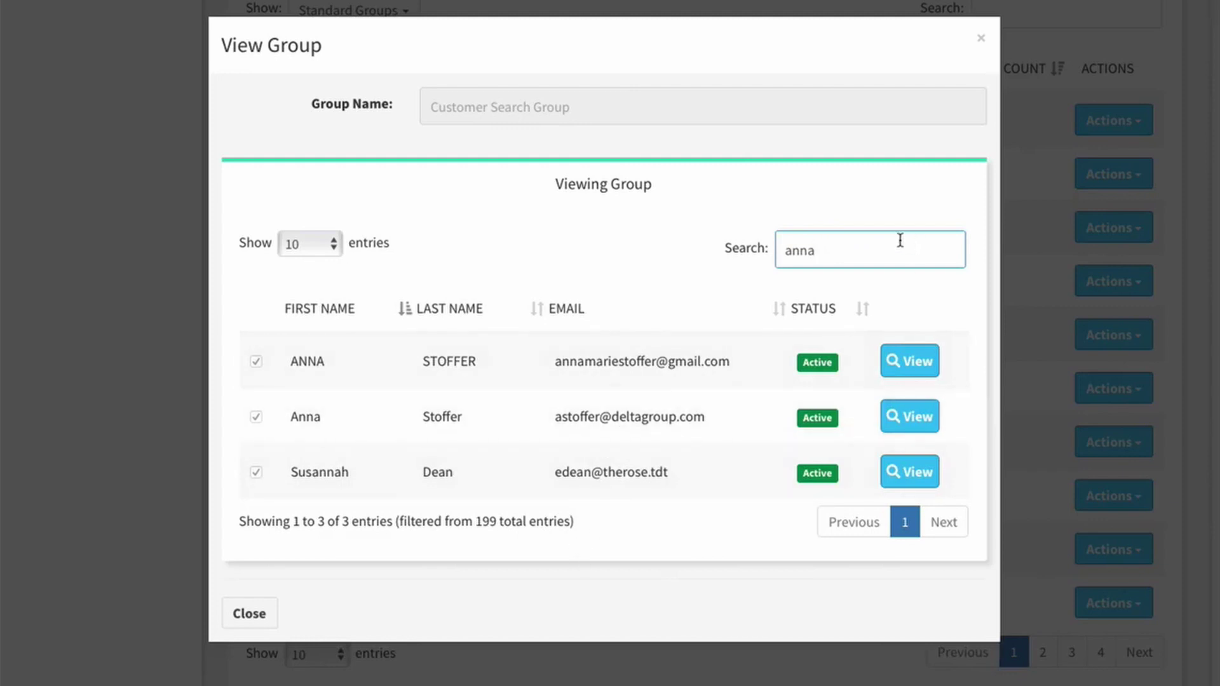
double_click(854, 254)
key("BackSpace")
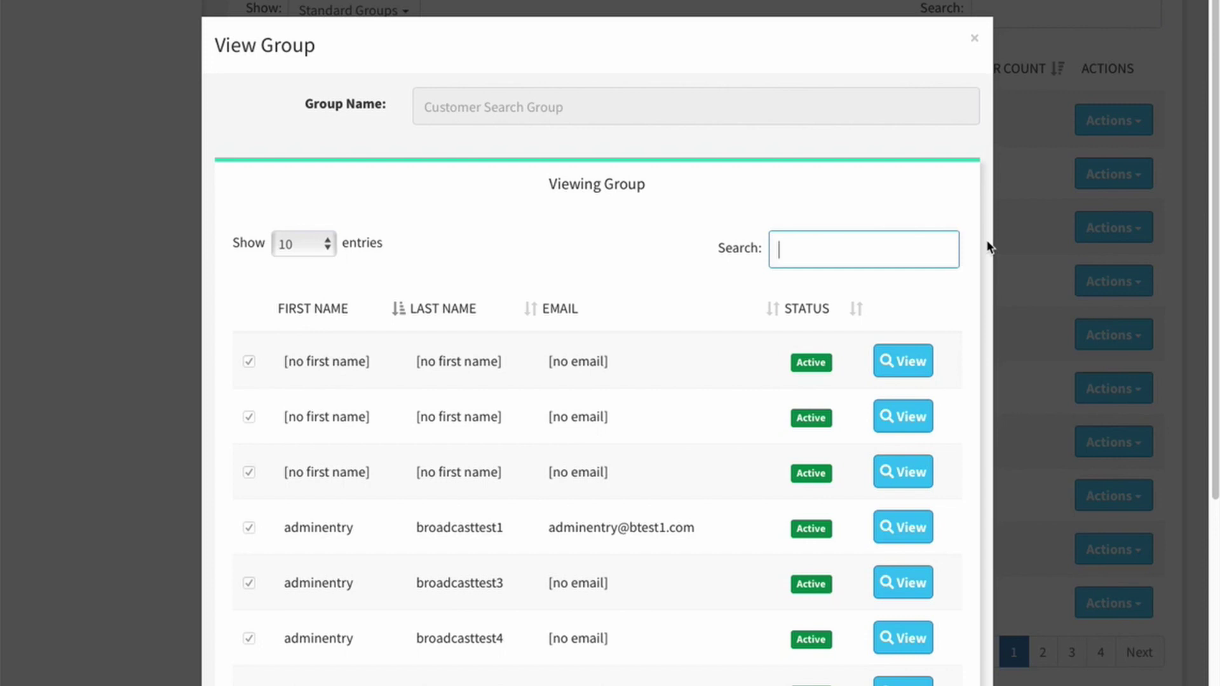
type("@")
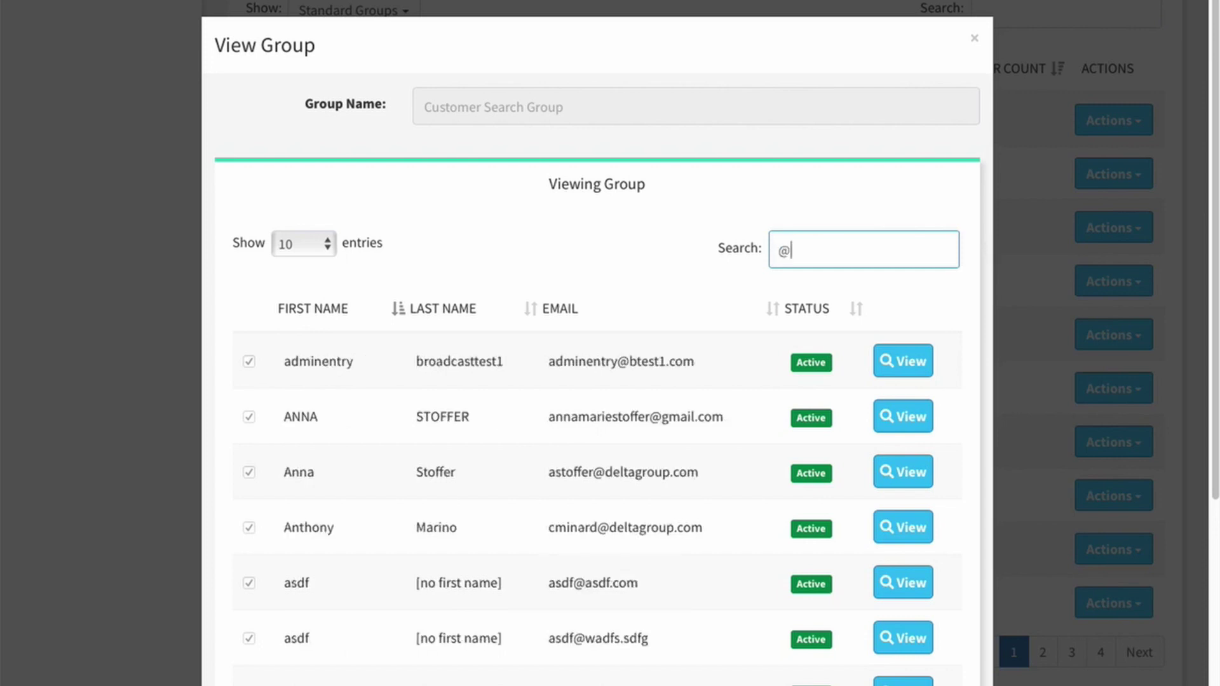
type("as")
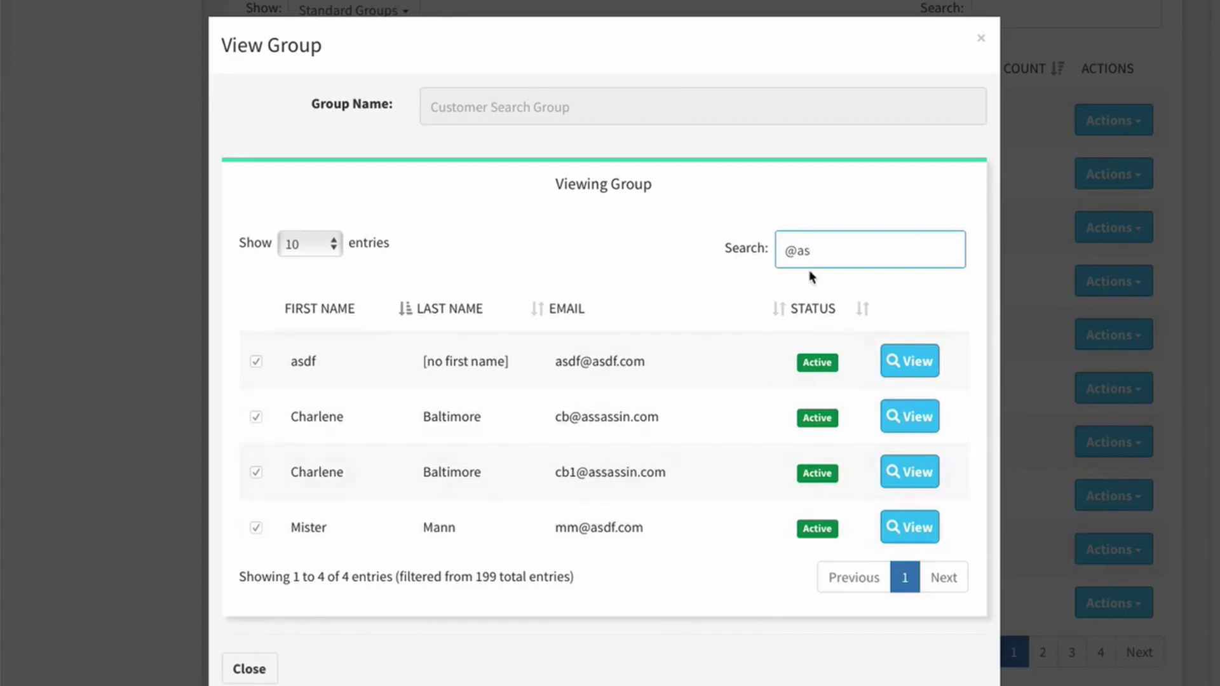
left_click_drag(773, 248, 902, 243)
key("BackSpace")
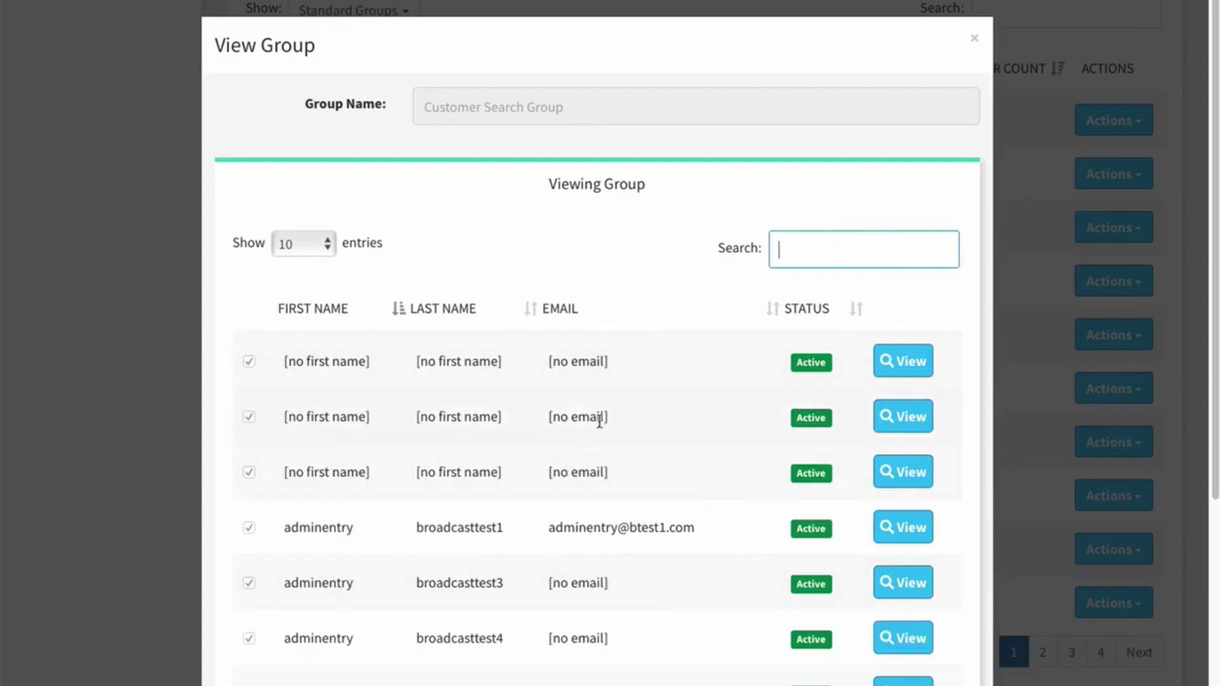
scroll(599, 416, "down", 5)
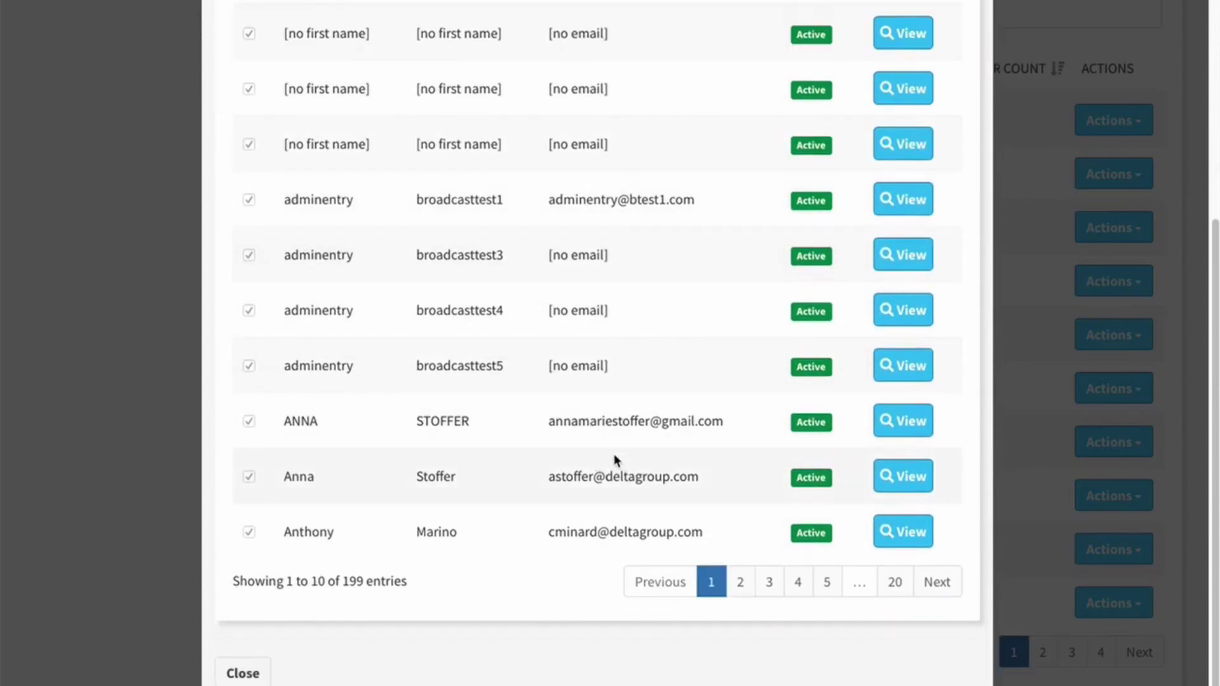
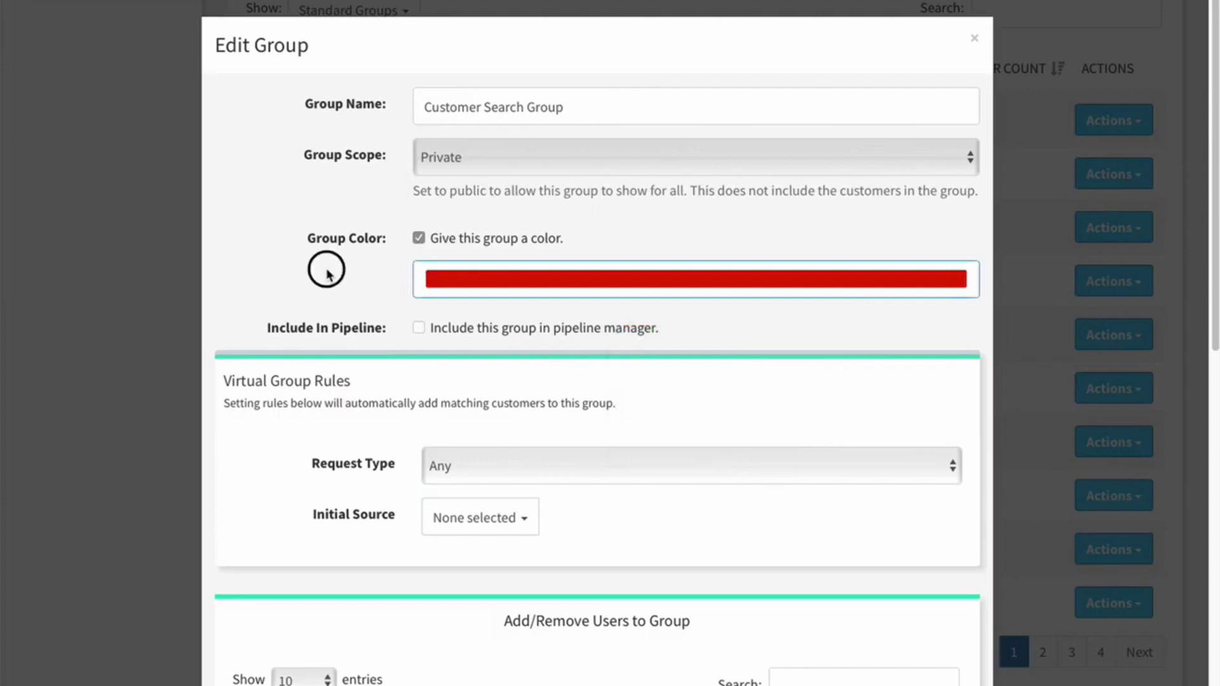
In the group's member list for editing, exclude the first customer and two further down, and include each of them again.
scroll(394, 254, "down", 3)
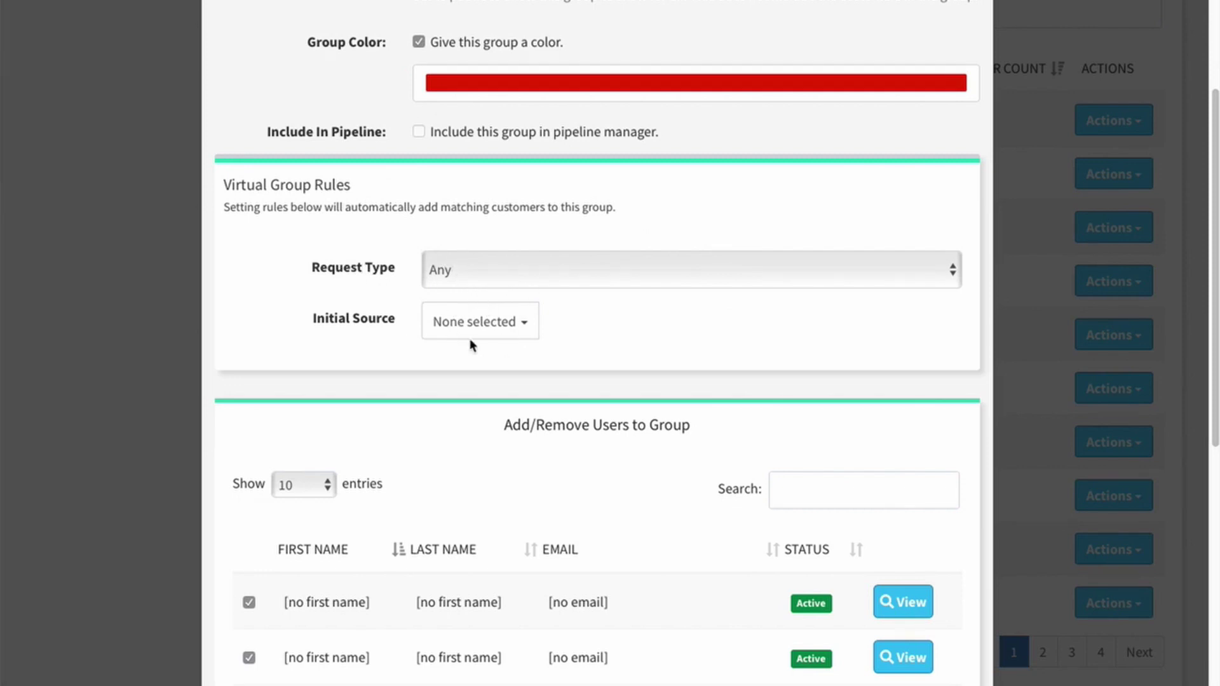
scroll(509, 426, "down", 2)
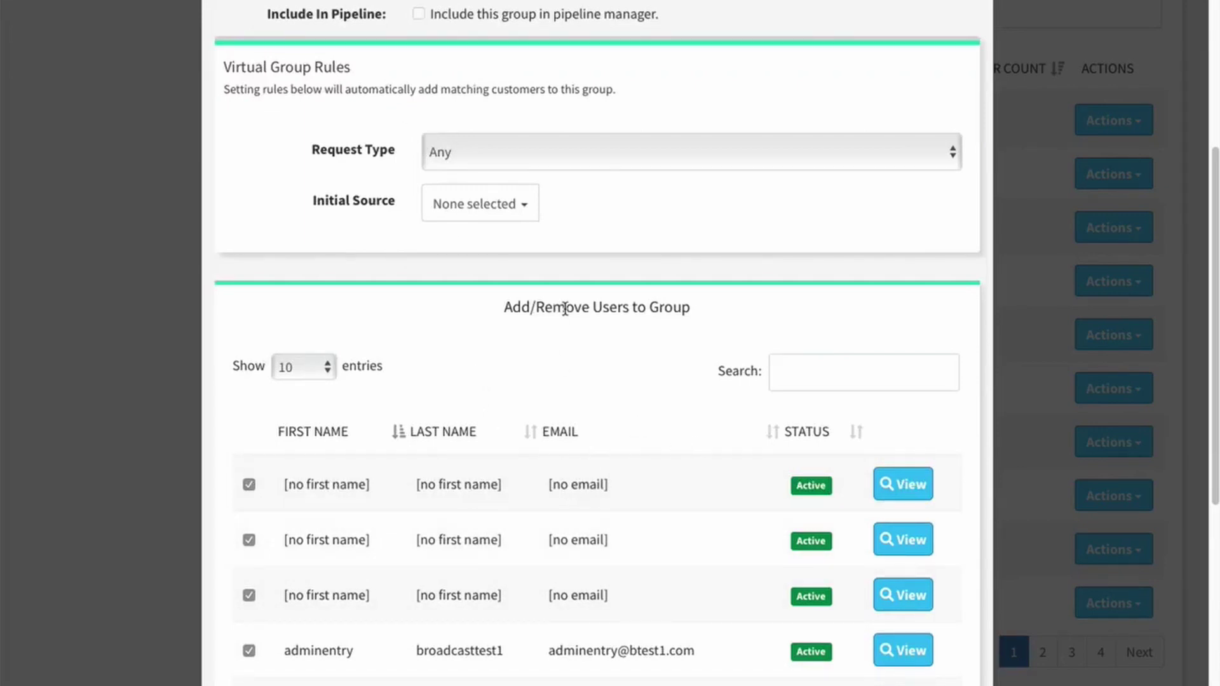
scroll(580, 381, "down", 3)
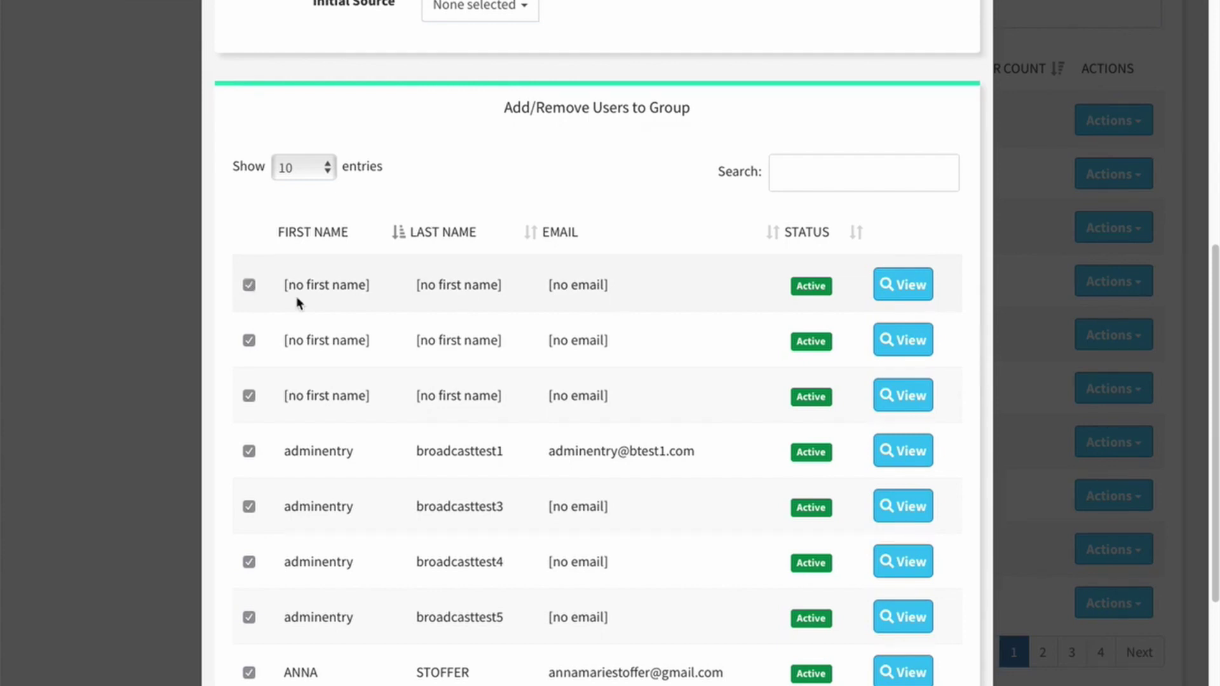
left_click(250, 286)
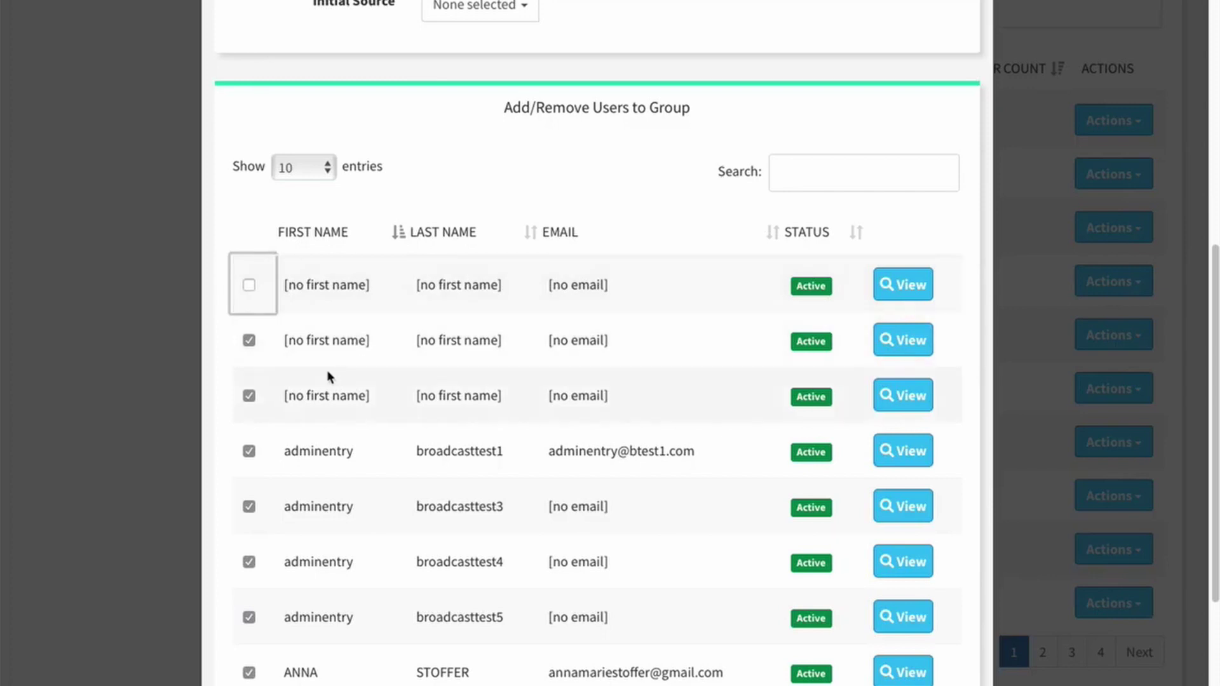
left_click(249, 285)
left_click(809, 171)
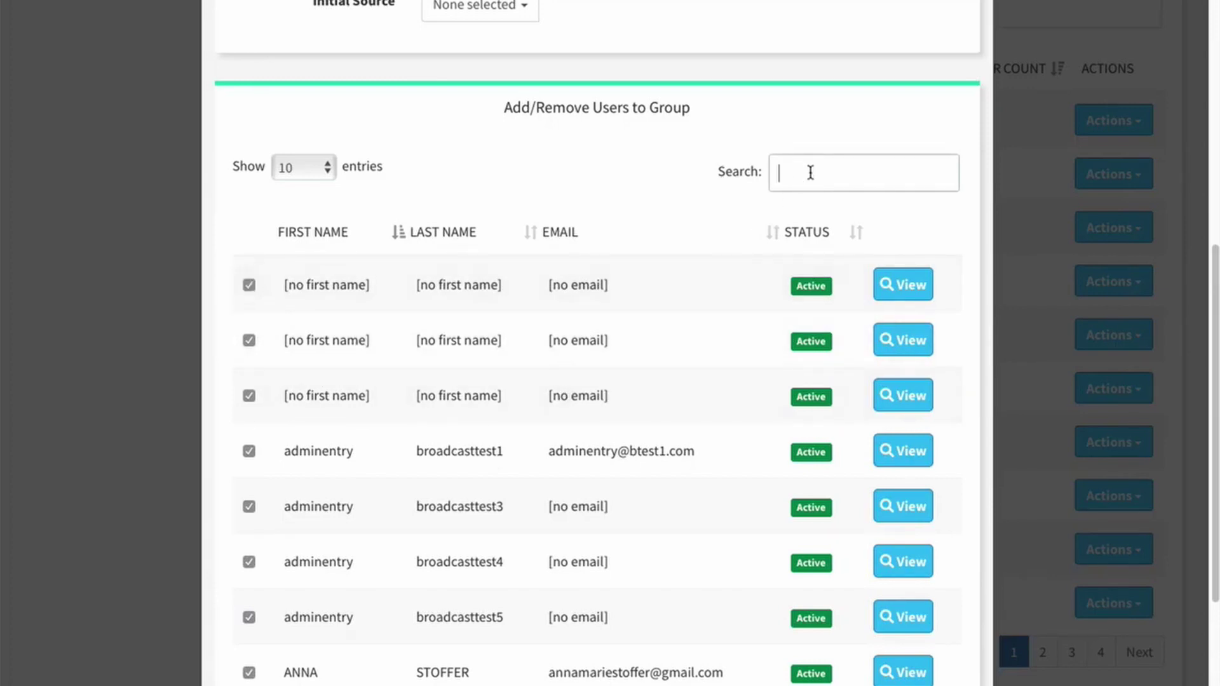
left_click(249, 672)
left_click(249, 618)
left_click(248, 672)
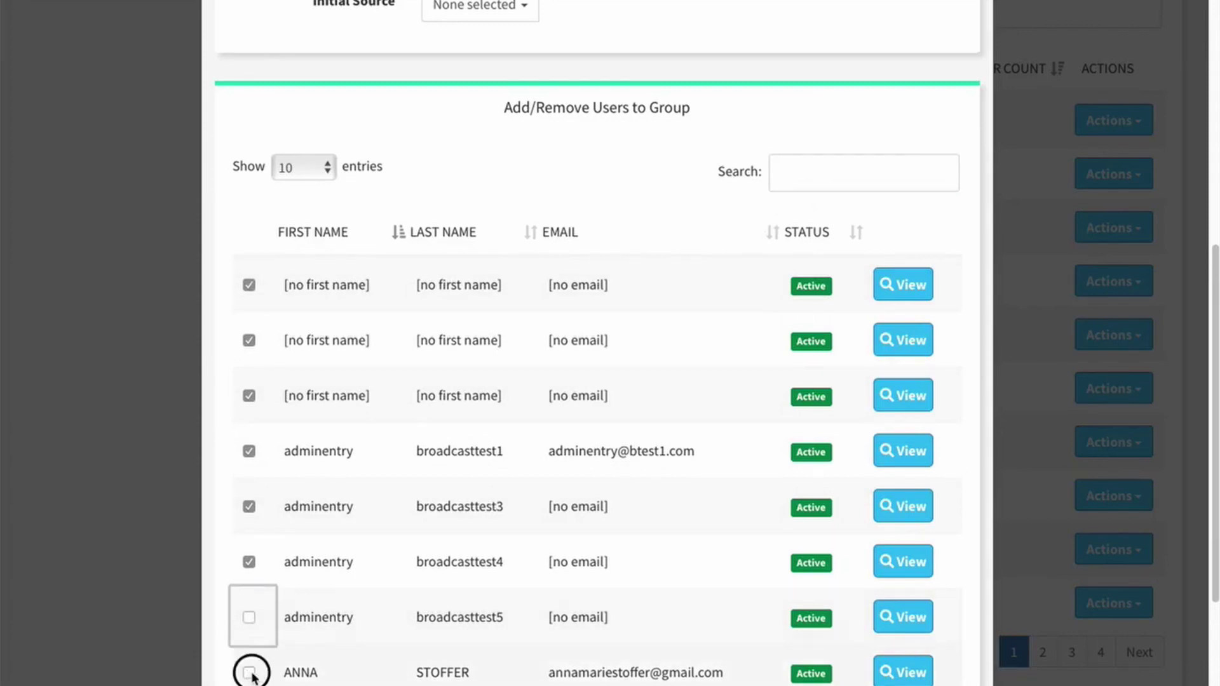
left_click(249, 617)
Exclude the last customer on the member page, find that customer by first name, include them again and save the group.
scroll(251, 619, "down", 4)
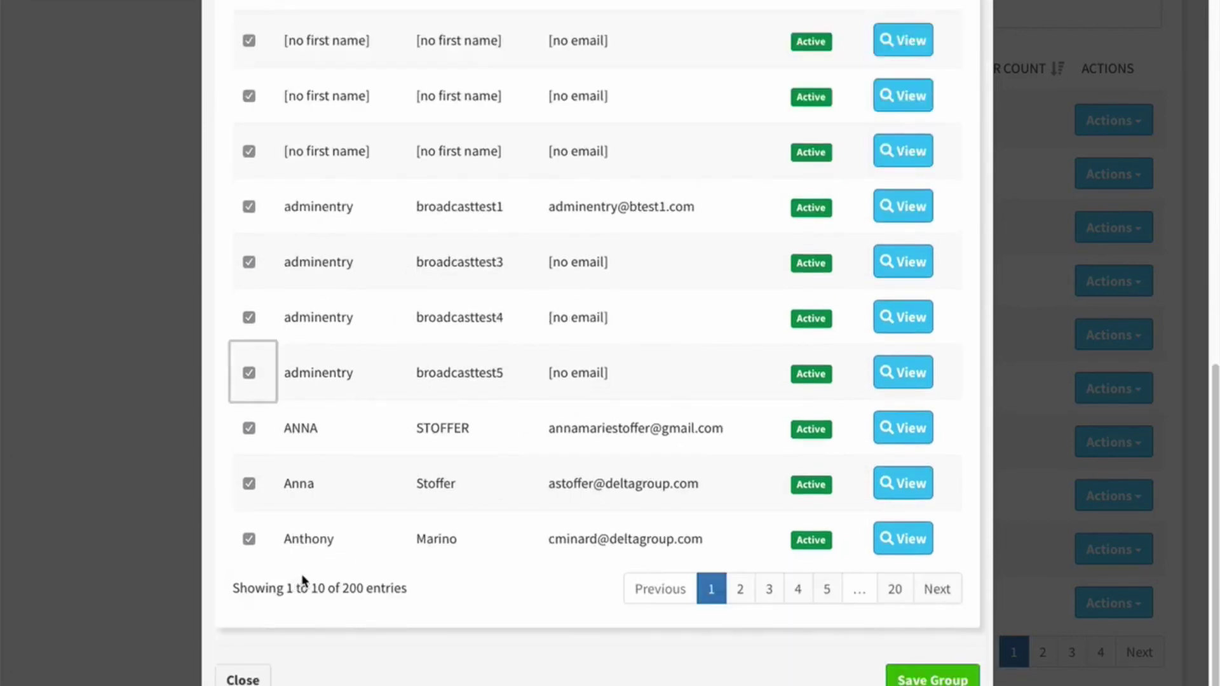
left_click(249, 538)
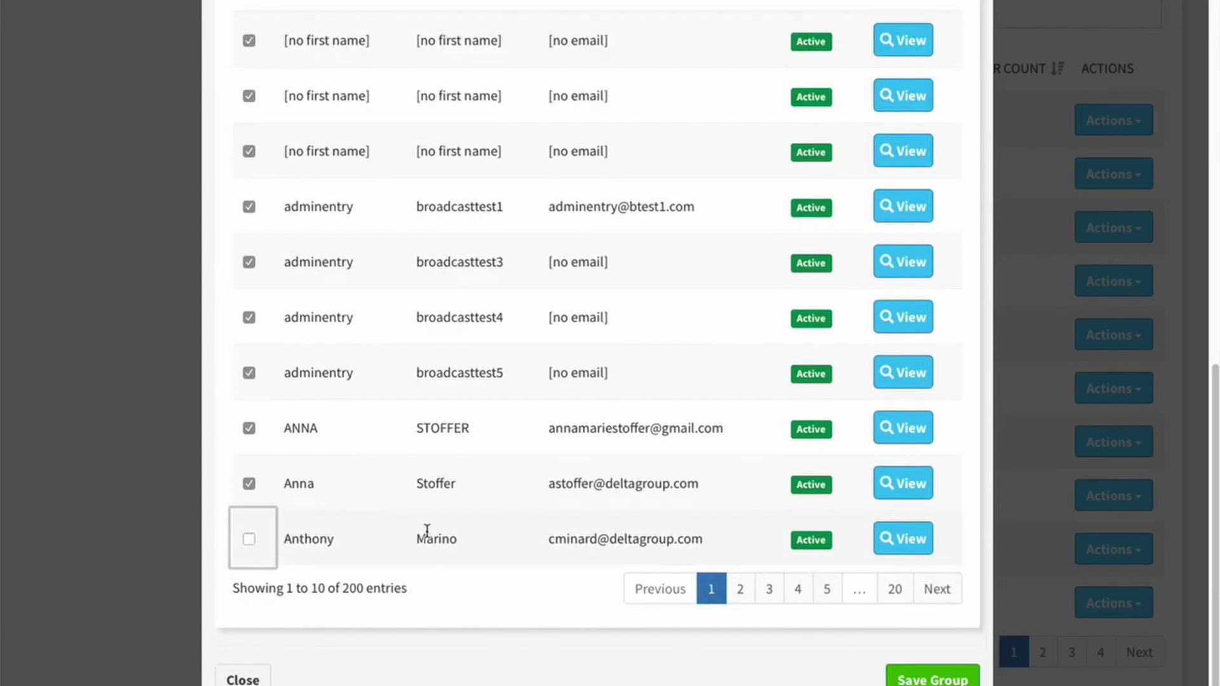
scroll(562, 580, "up", 4)
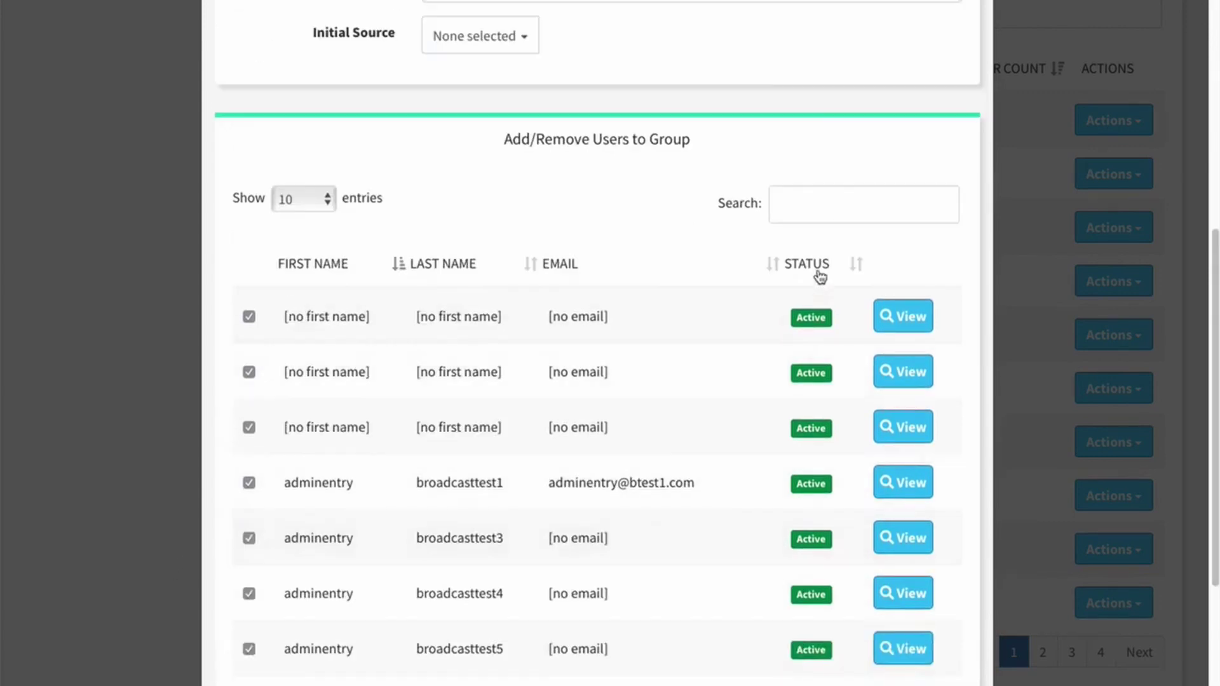
left_click(824, 215)
type("antho")
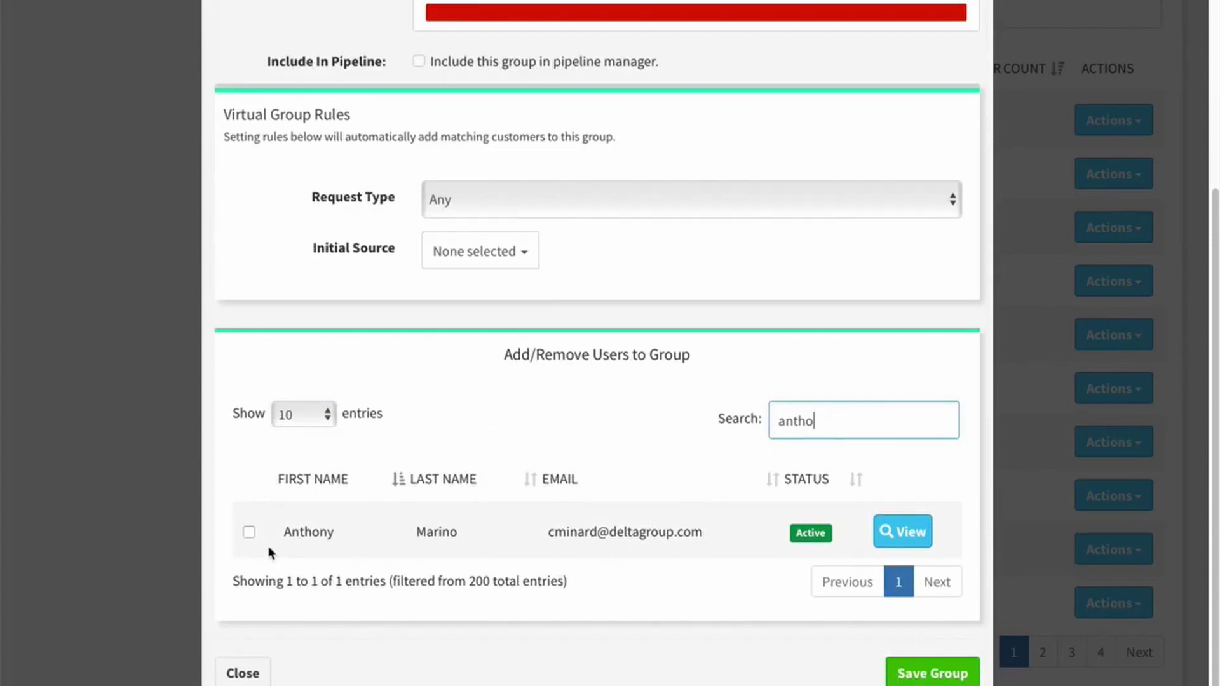
left_click(249, 533)
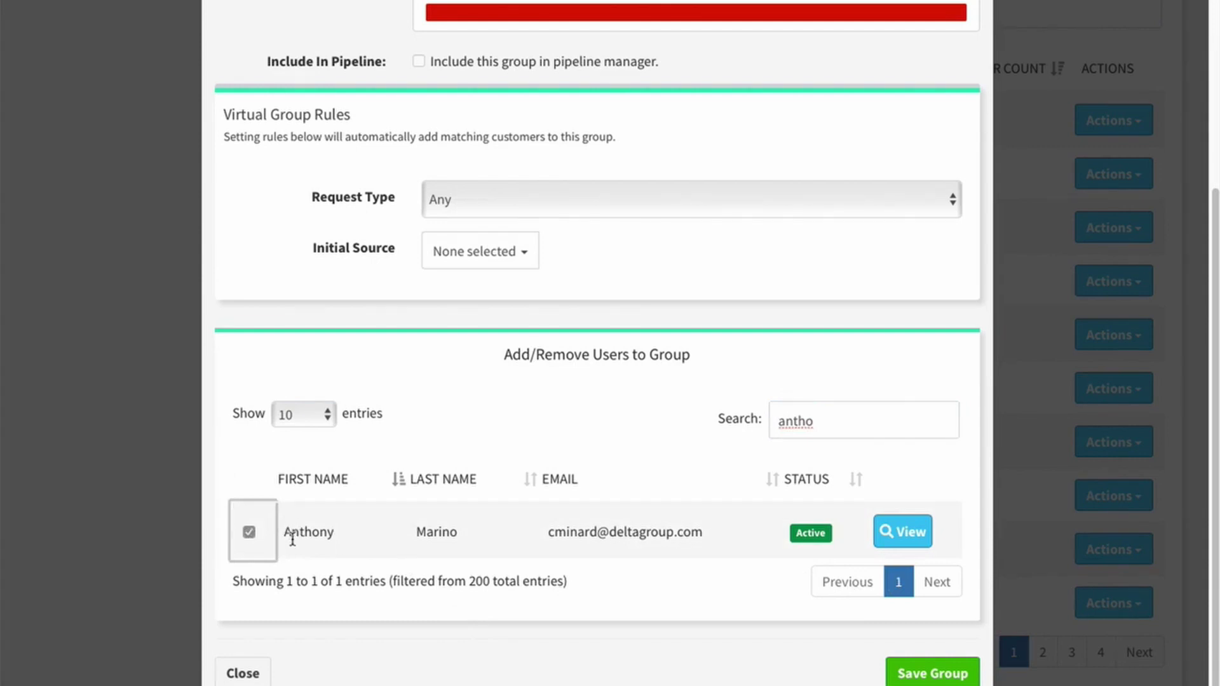
left_click(943, 676)
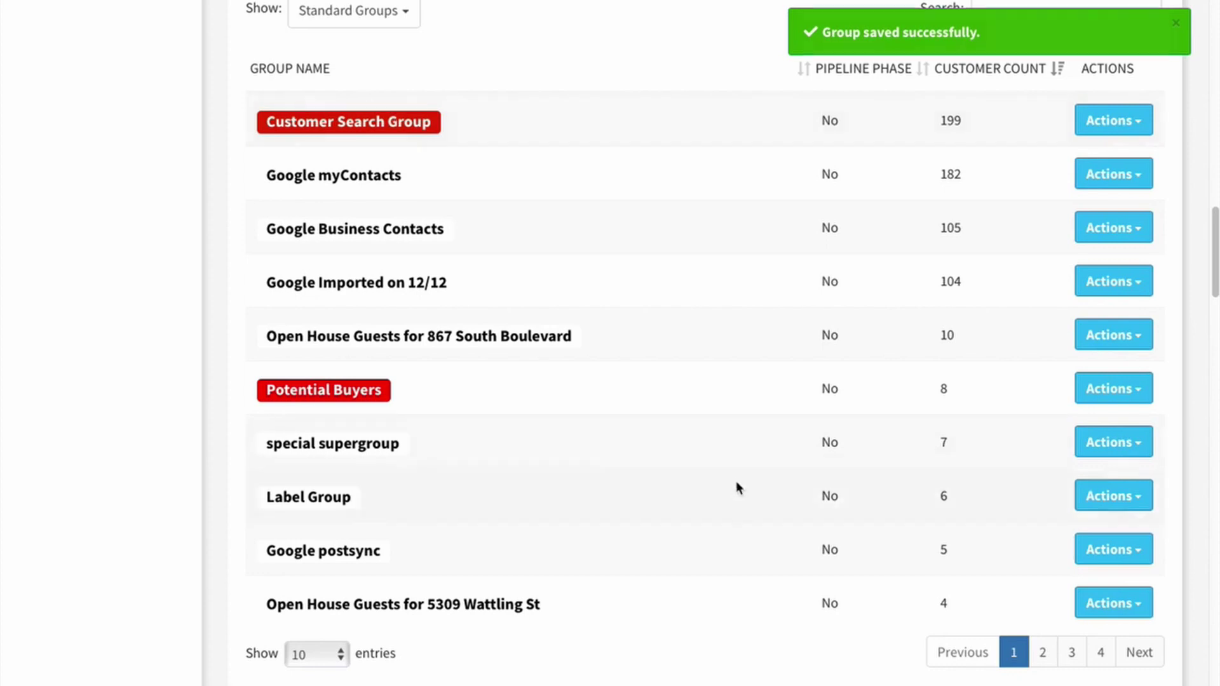
Limit the customer groups list to Virtual Groups by excluding Standard Groups.
scroll(737, 488, "up", 5)
left_click(407, 301)
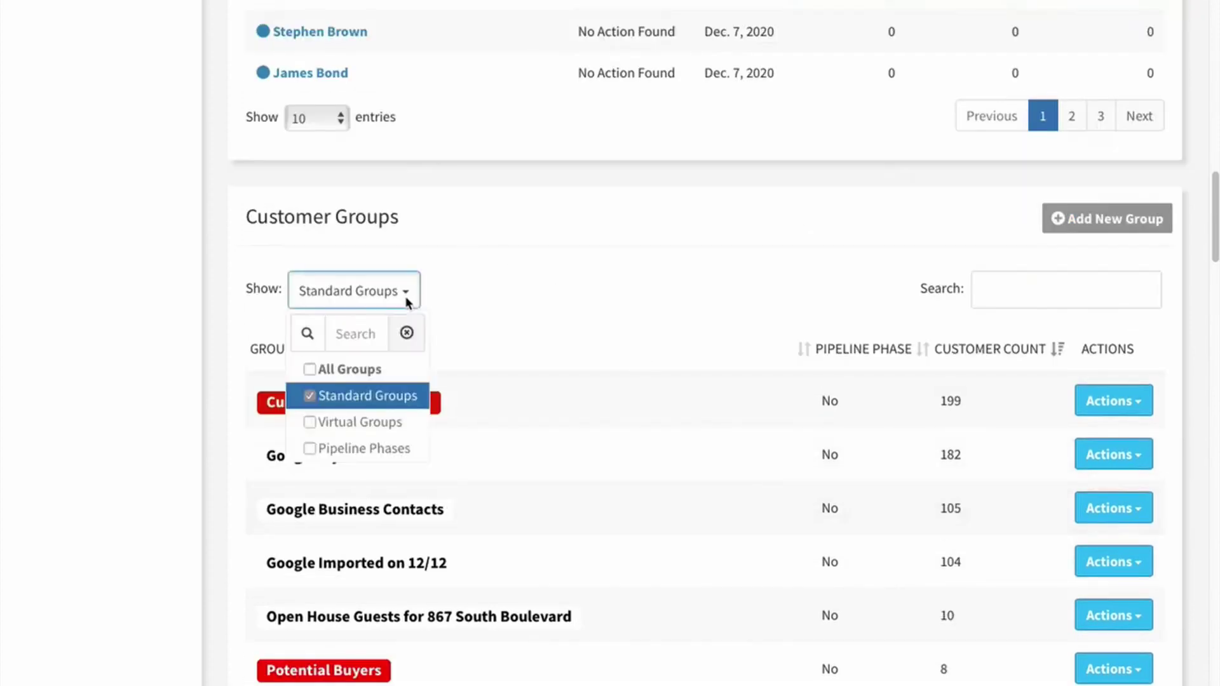
left_click(311, 400)
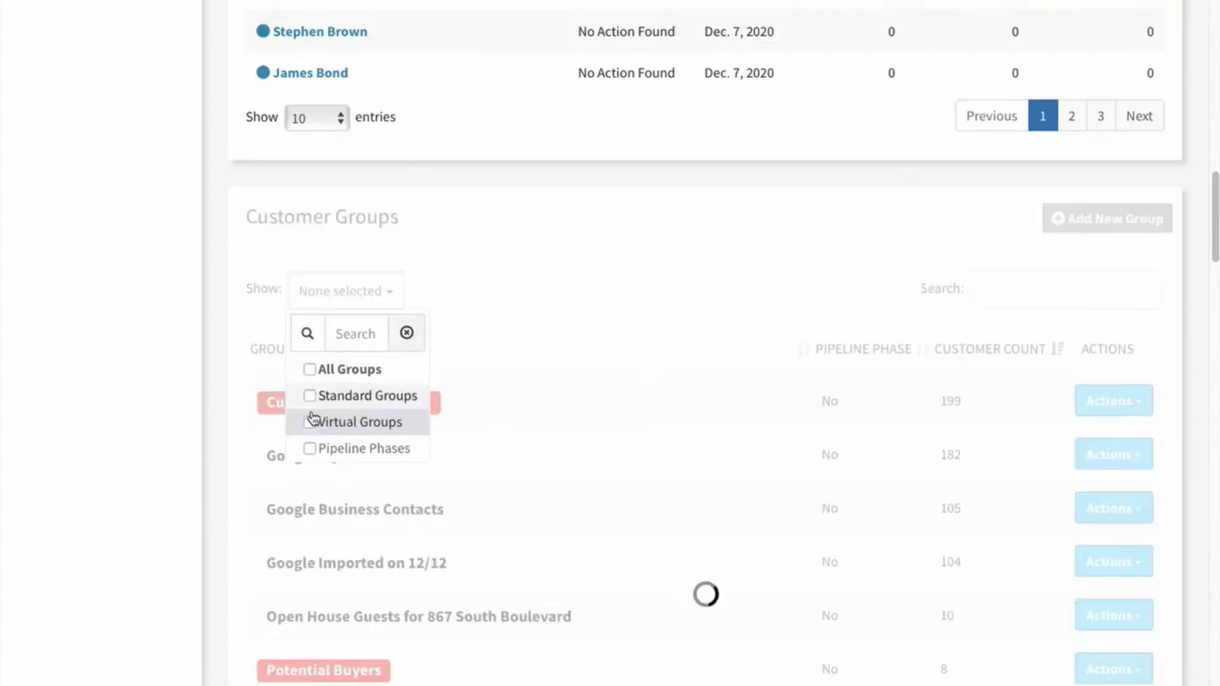
left_click(310, 421)
left_click(662, 467)
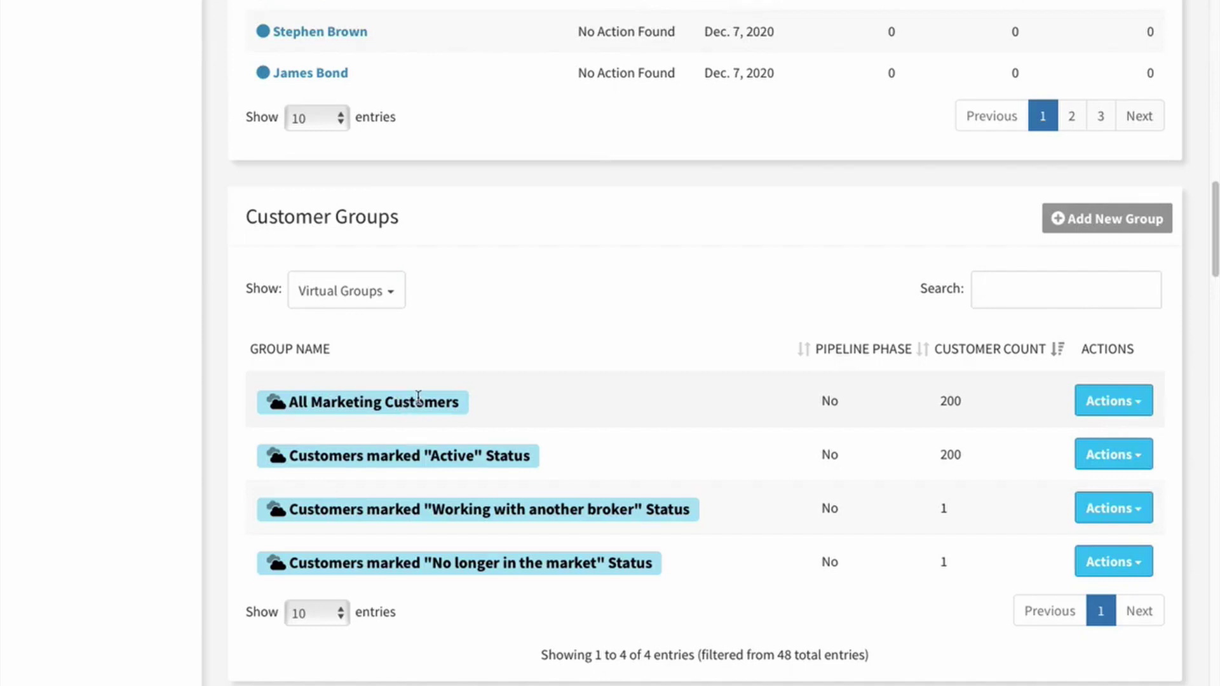
Edit the profile of the first customer in the Customer Detailed List, set the status to closed transaction and save the changes.
scroll(425, 402, "up", 1)
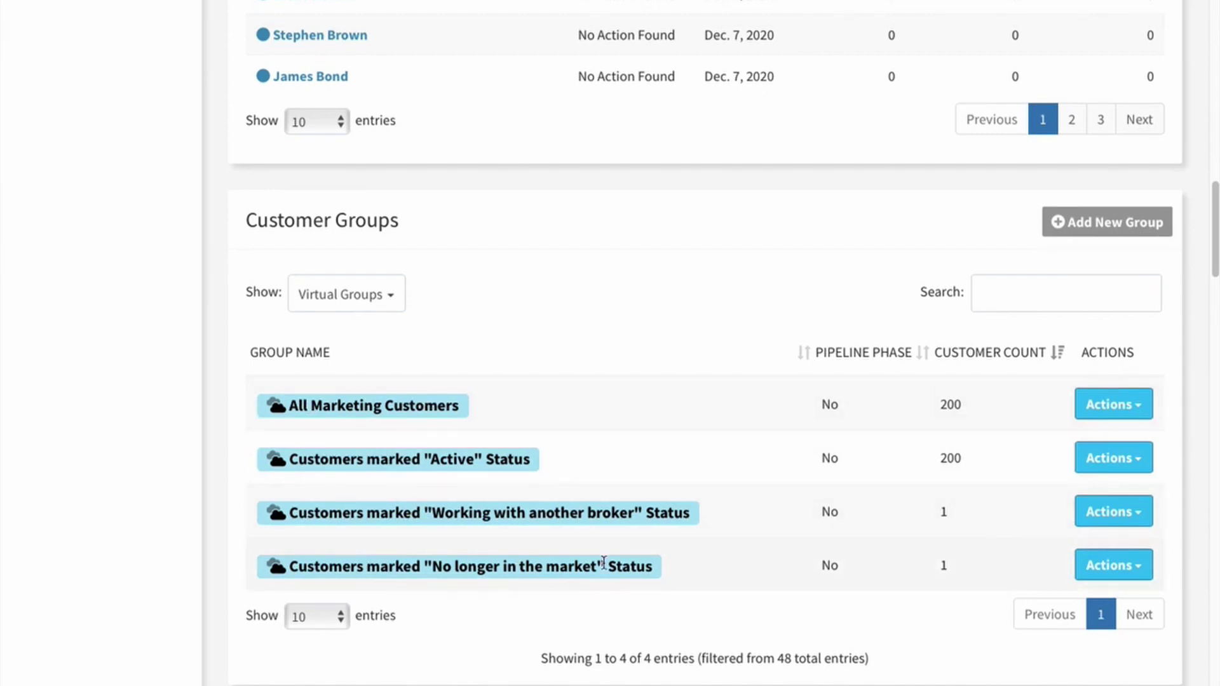
scroll(362, 604, "down", 8)
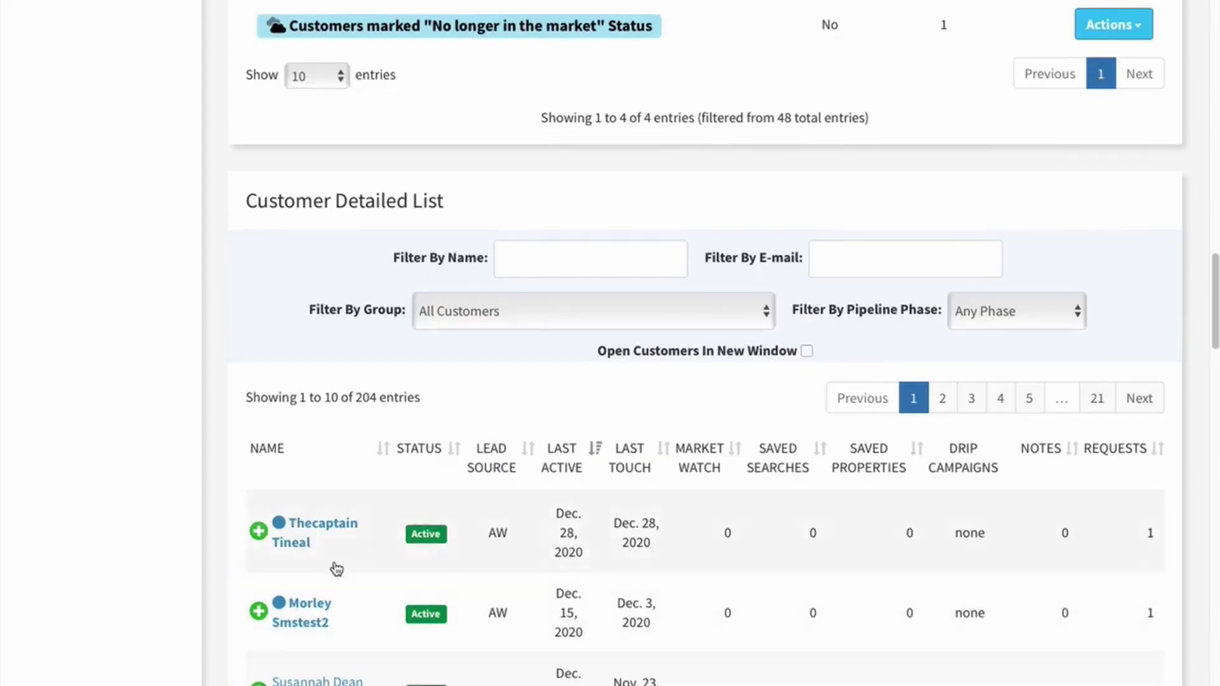
left_click(319, 528)
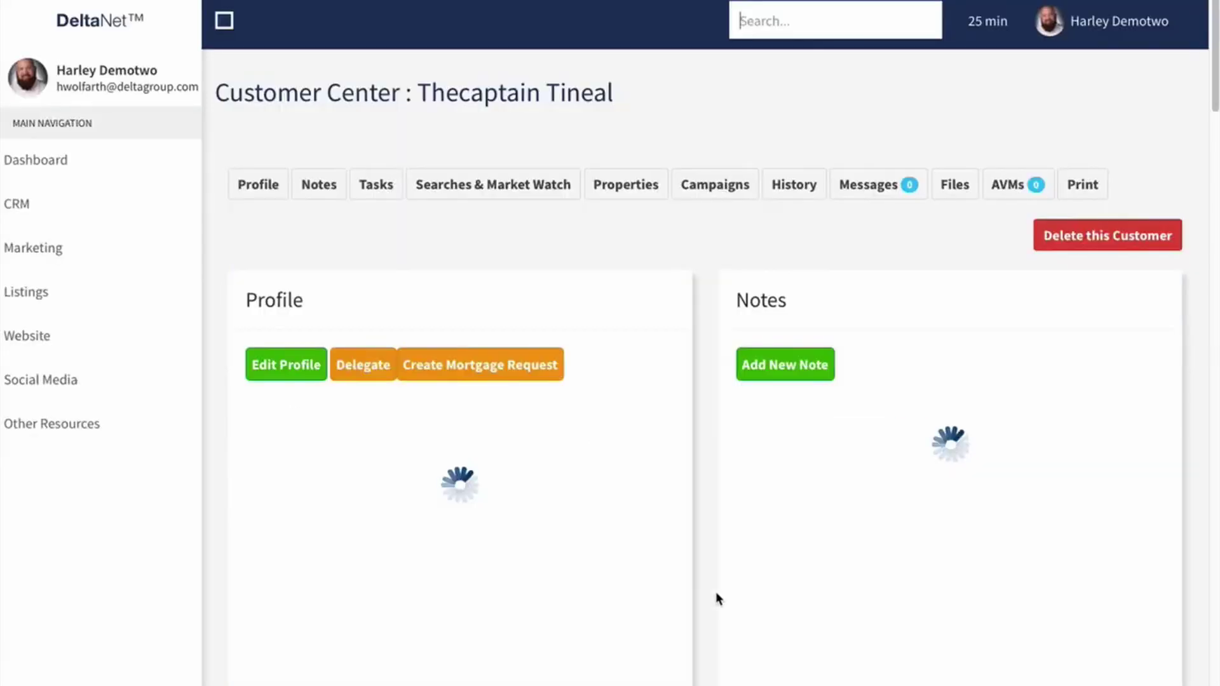
left_click(287, 364)
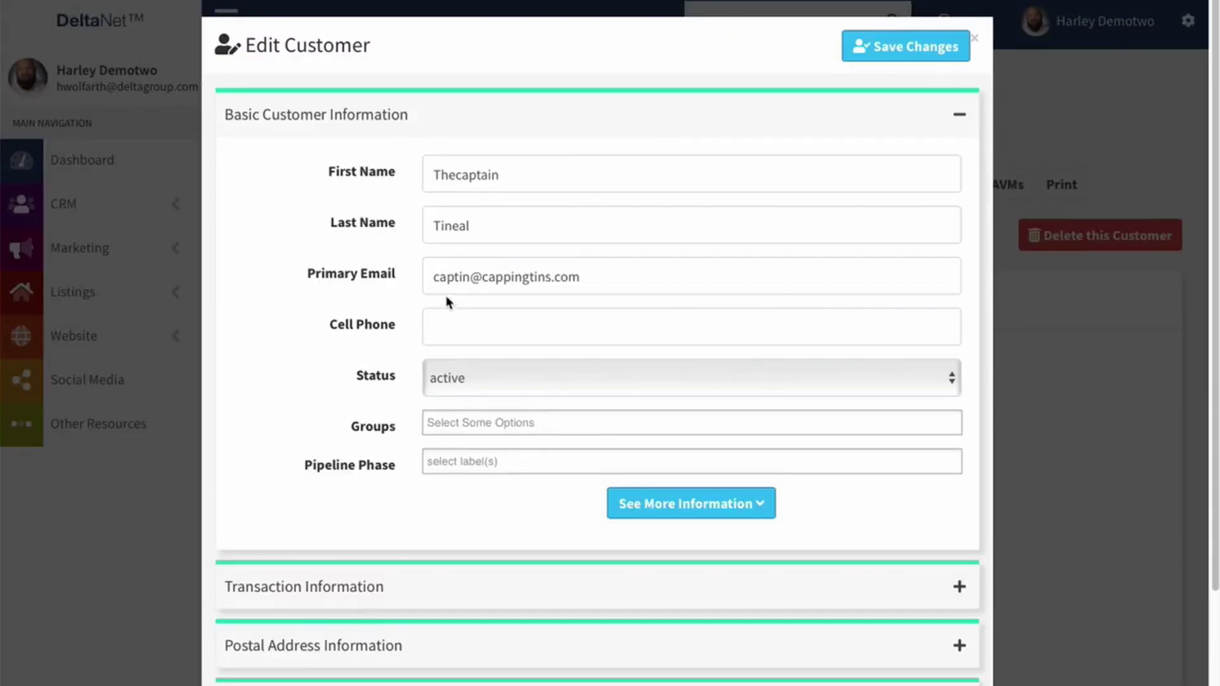
left_click(423, 380)
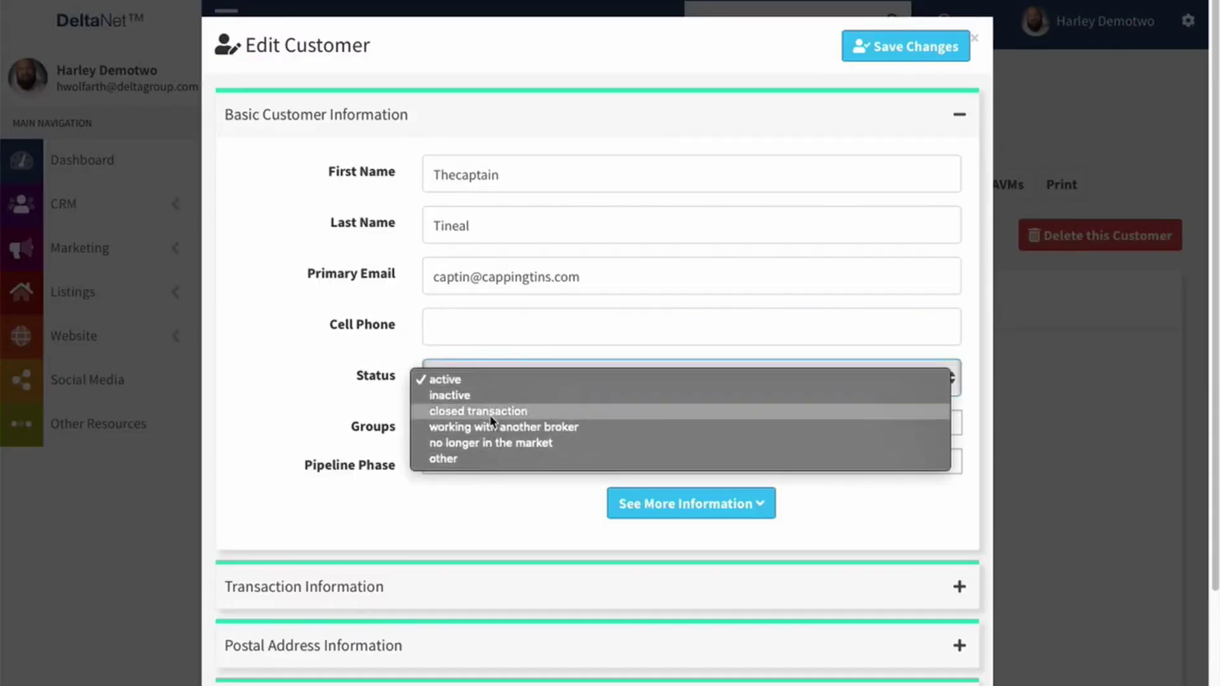
key("Escape")
scroll(501, 517, "down", 3)
left_click(924, 670)
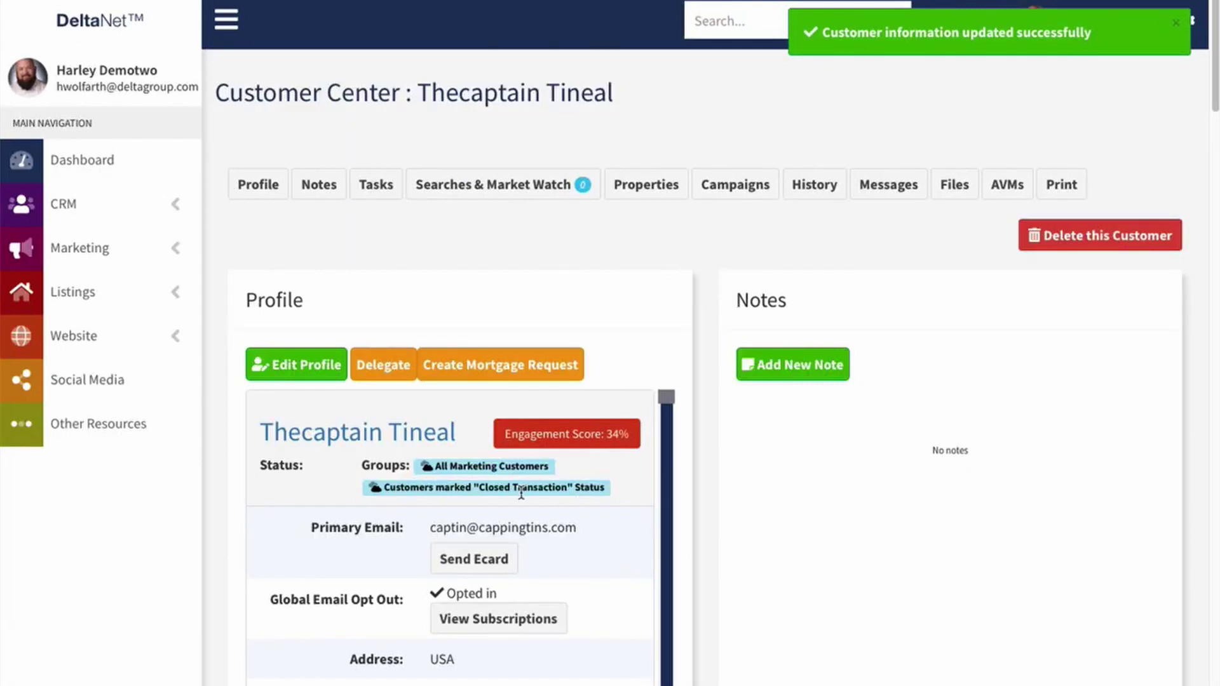
Return to the CRM Customer Center and go to its Customer Groups section.
left_click(170, 202)
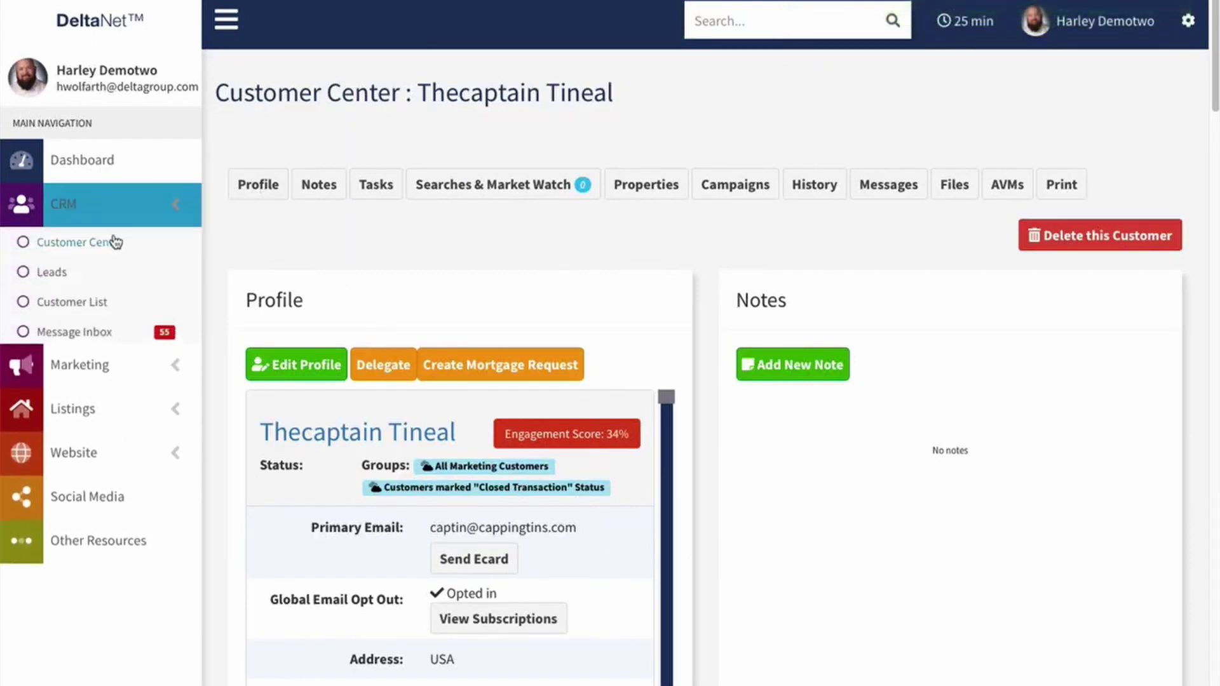
left_click(103, 245)
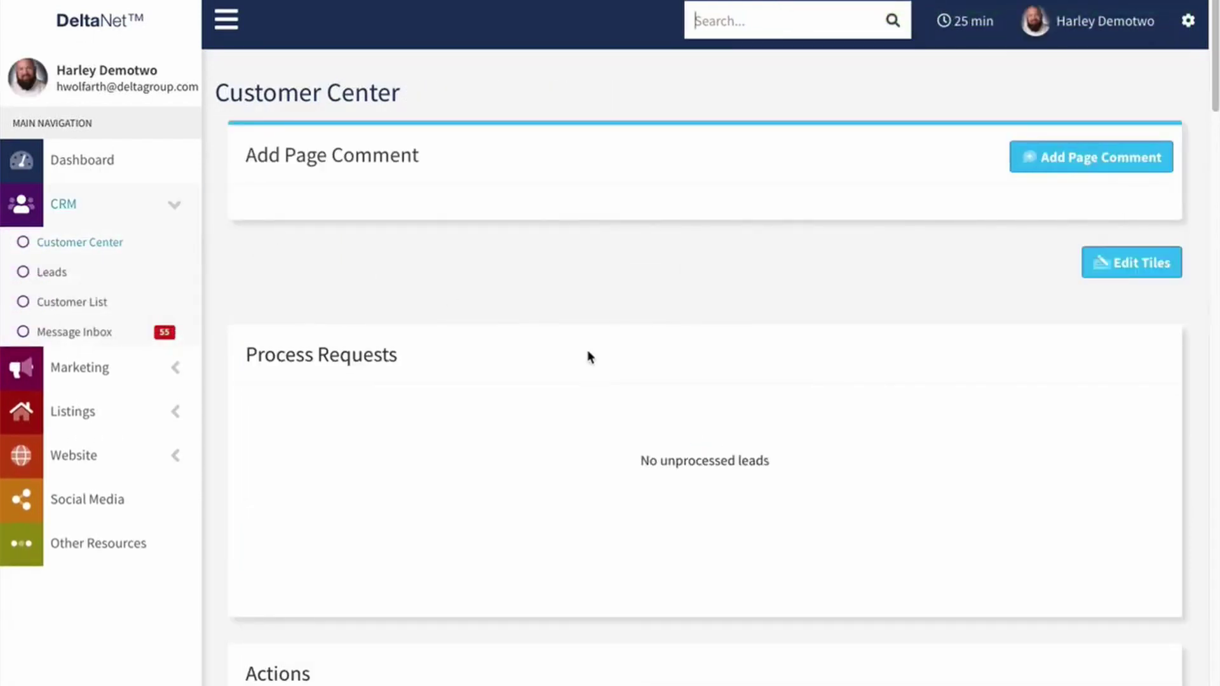
scroll(210, 534, "down", 10)
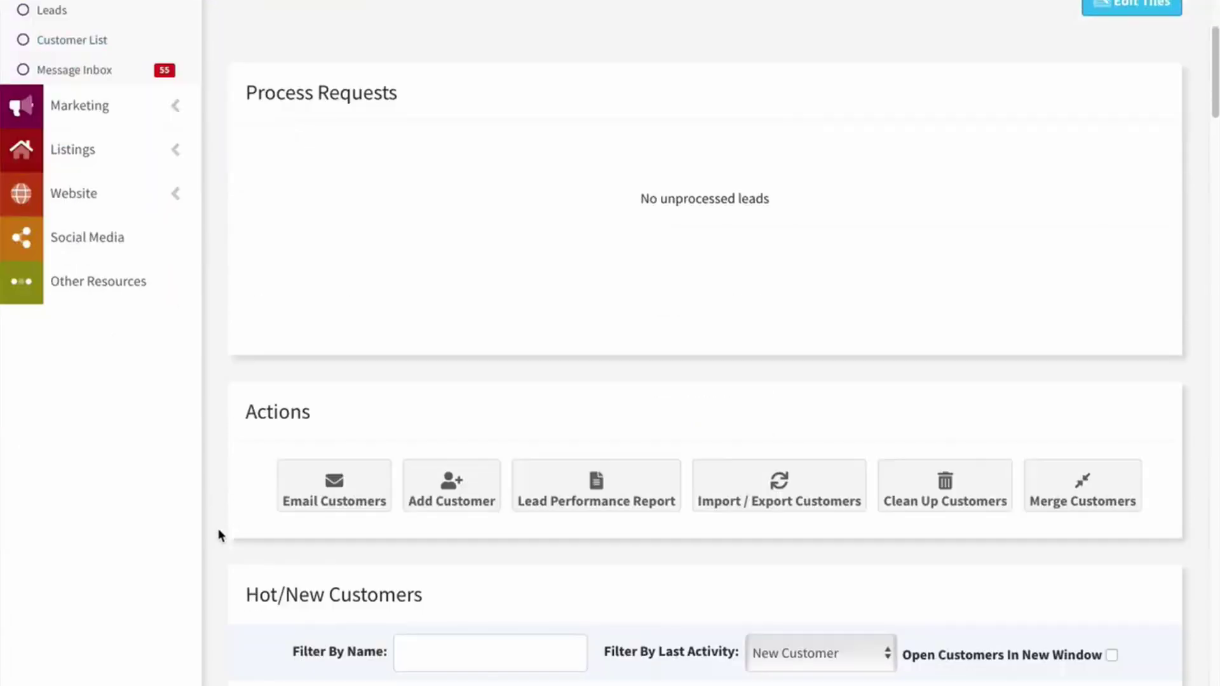
scroll(209, 531, "down", 10)
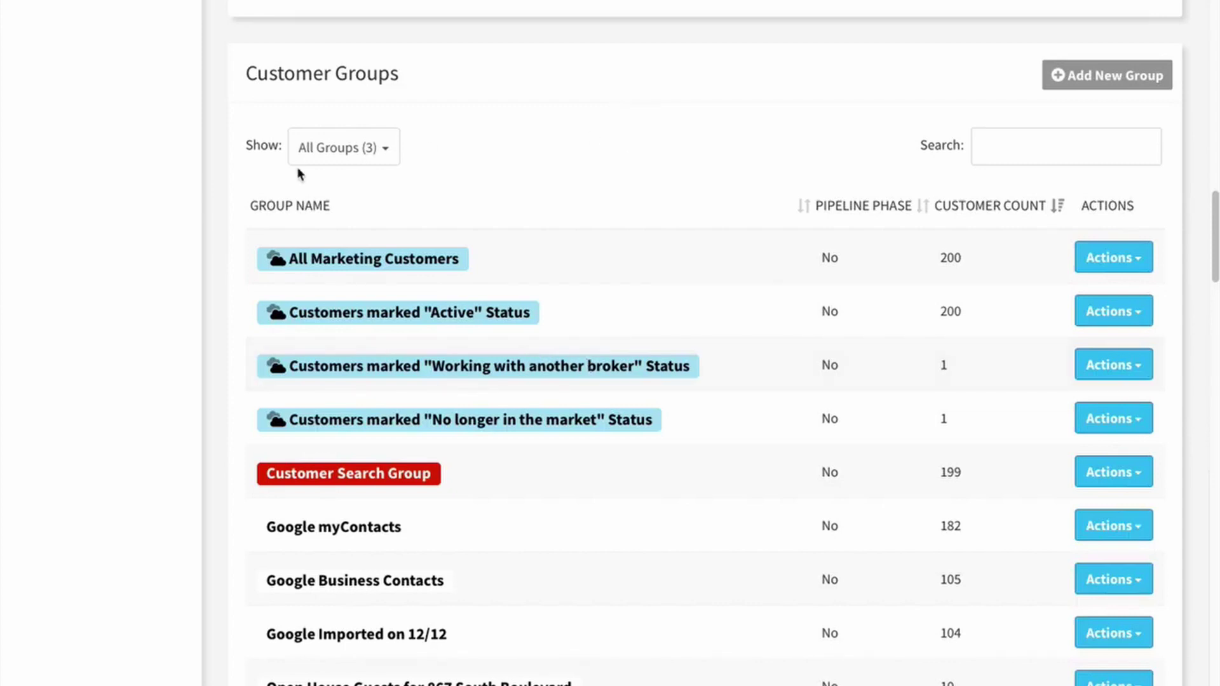
Limit the customer groups list to Pipeline Phases by excluding Virtual Groups and Standard Groups.
left_click(395, 155)
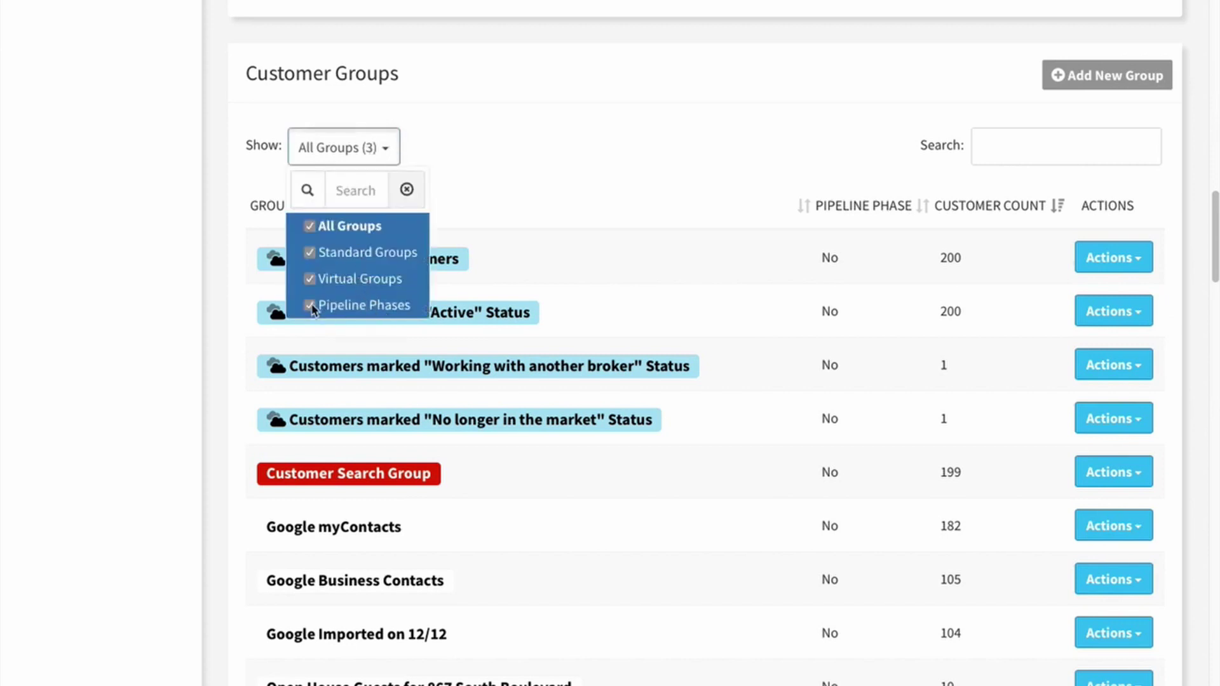
left_click(312, 277)
left_click(309, 251)
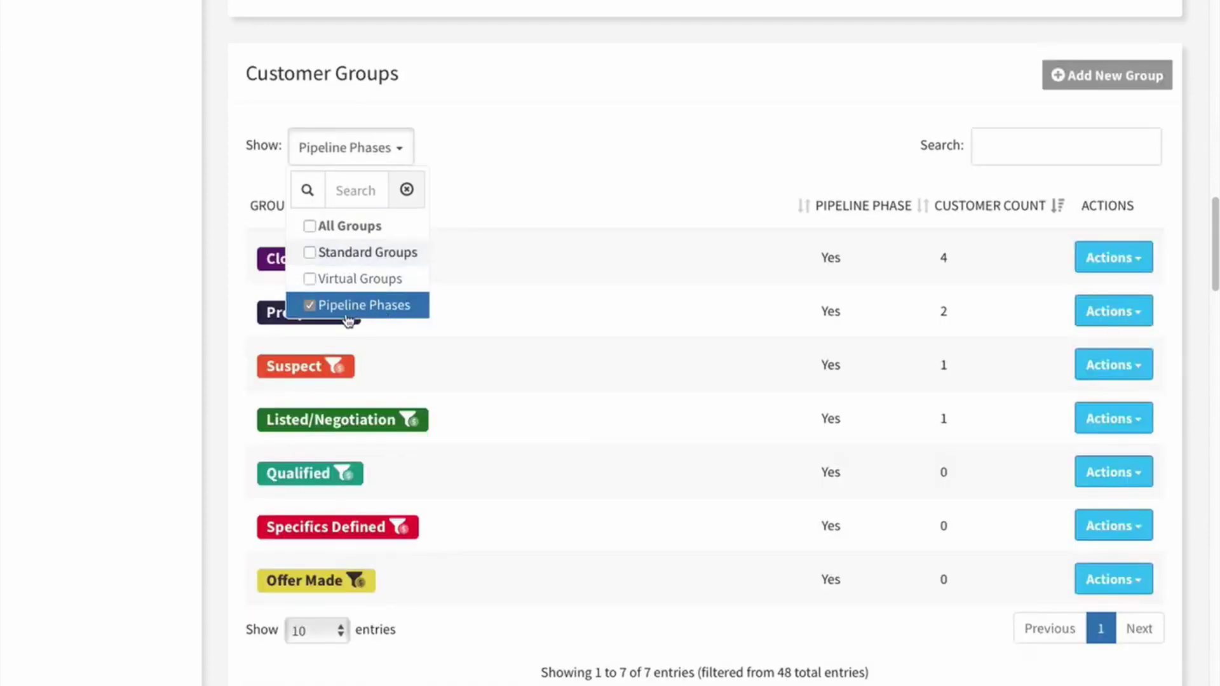
Open the Closed pipeline phase group for editing, review its settings and close it without changes.
left_click(477, 212)
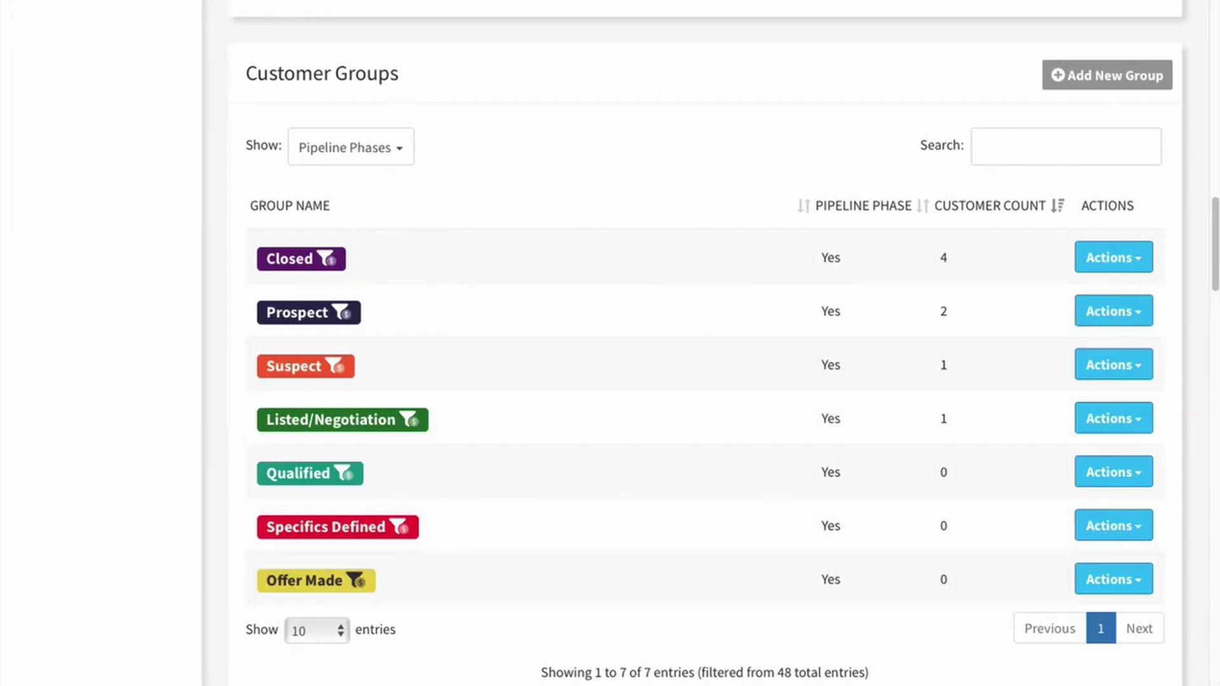
left_click(1142, 257)
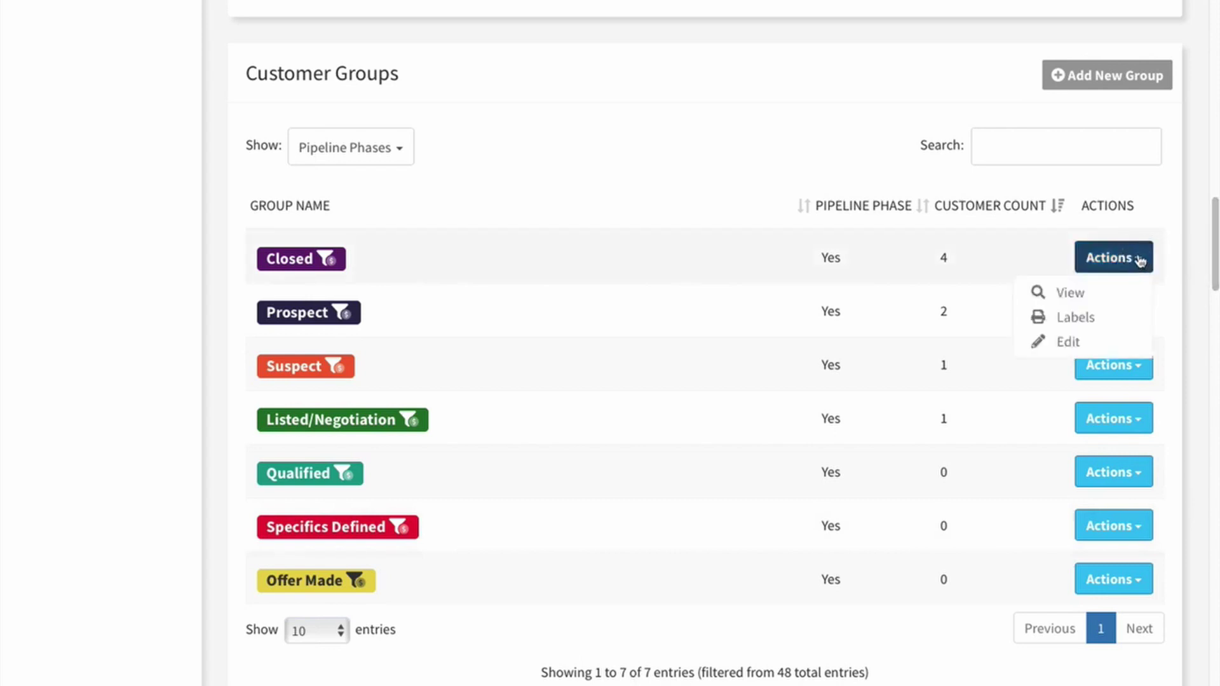
left_click(1081, 343)
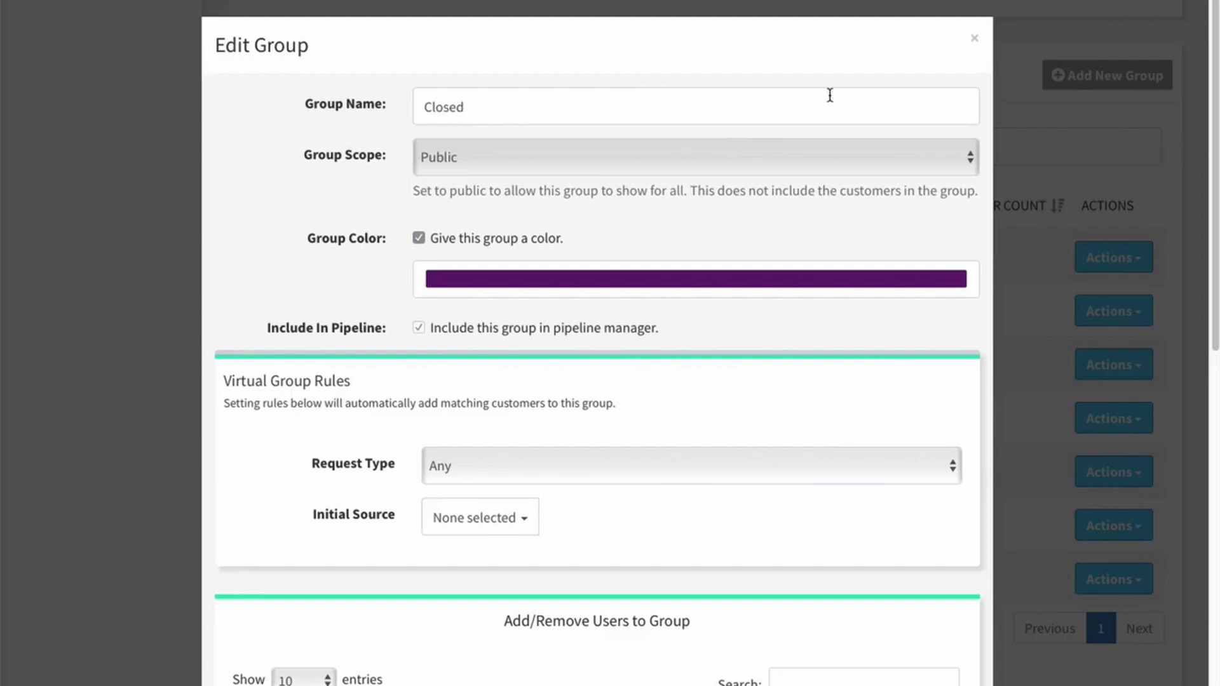
left_click(977, 41)
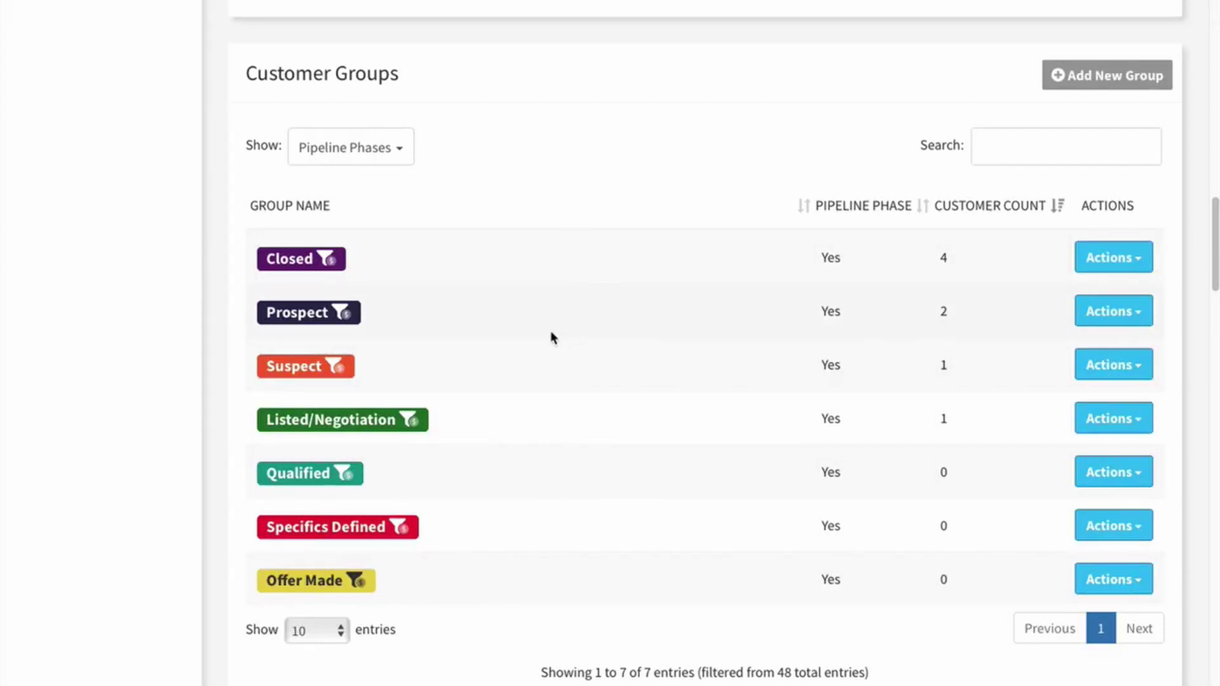
Limit the customer groups list to Standard Groups by excluding Pipeline Phases, and look over the listed groups.
left_click(390, 153)
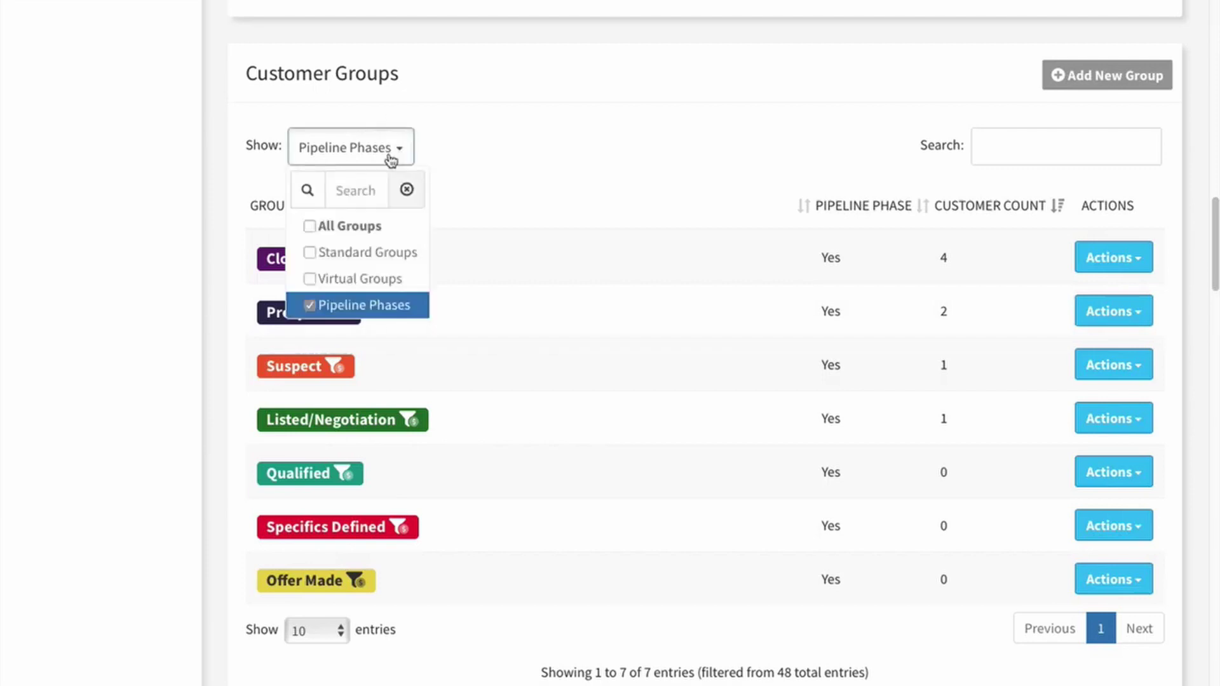
left_click(312, 306)
left_click(318, 252)
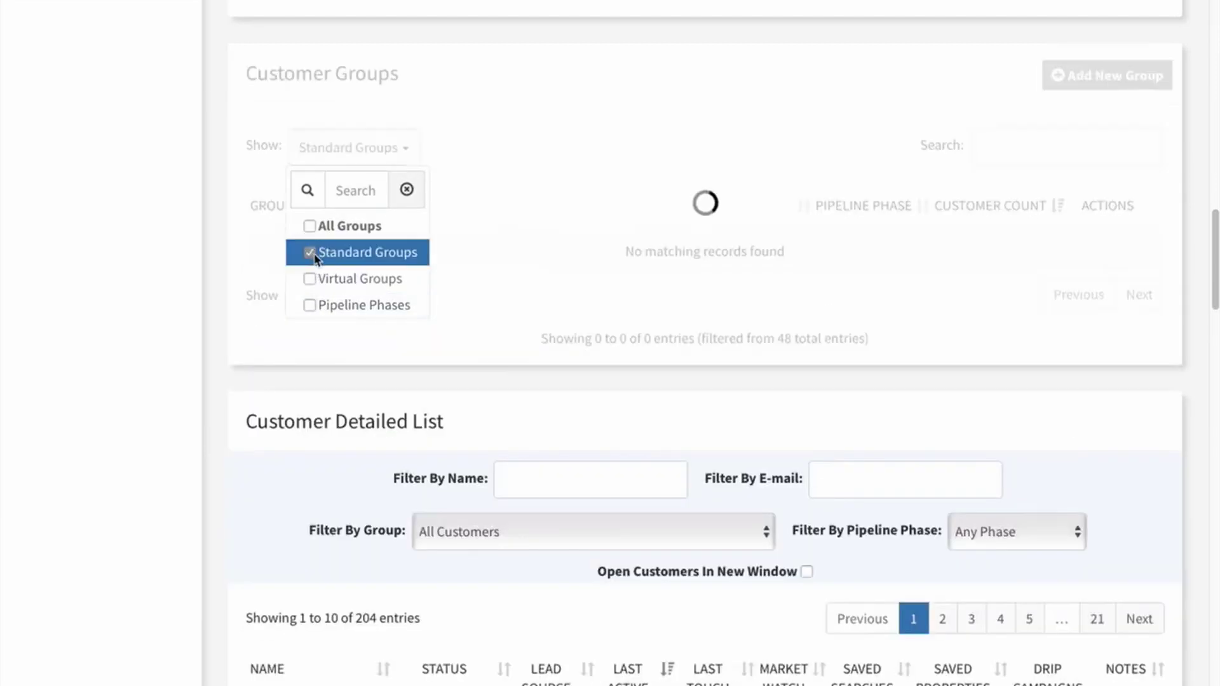
left_click(471, 264)
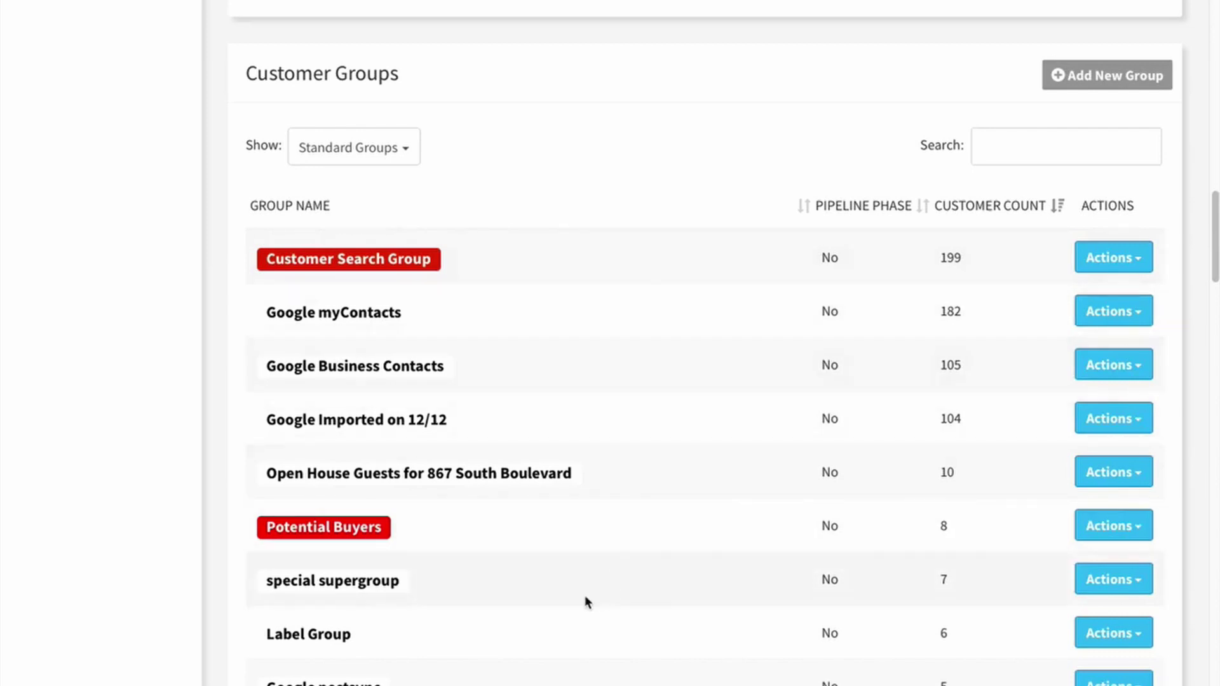
scroll(303, 459, "down", 1)
scroll(585, 571, "up", 1)
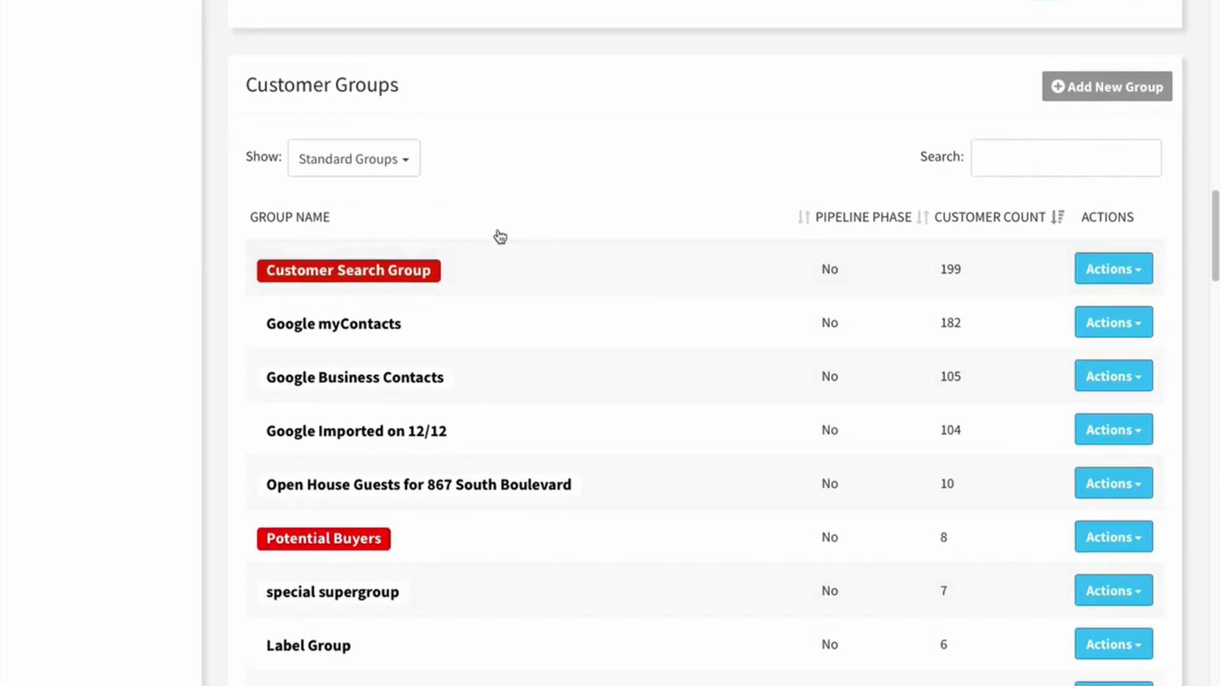
Set the customer groups list to show All Groups.
left_click(404, 162)
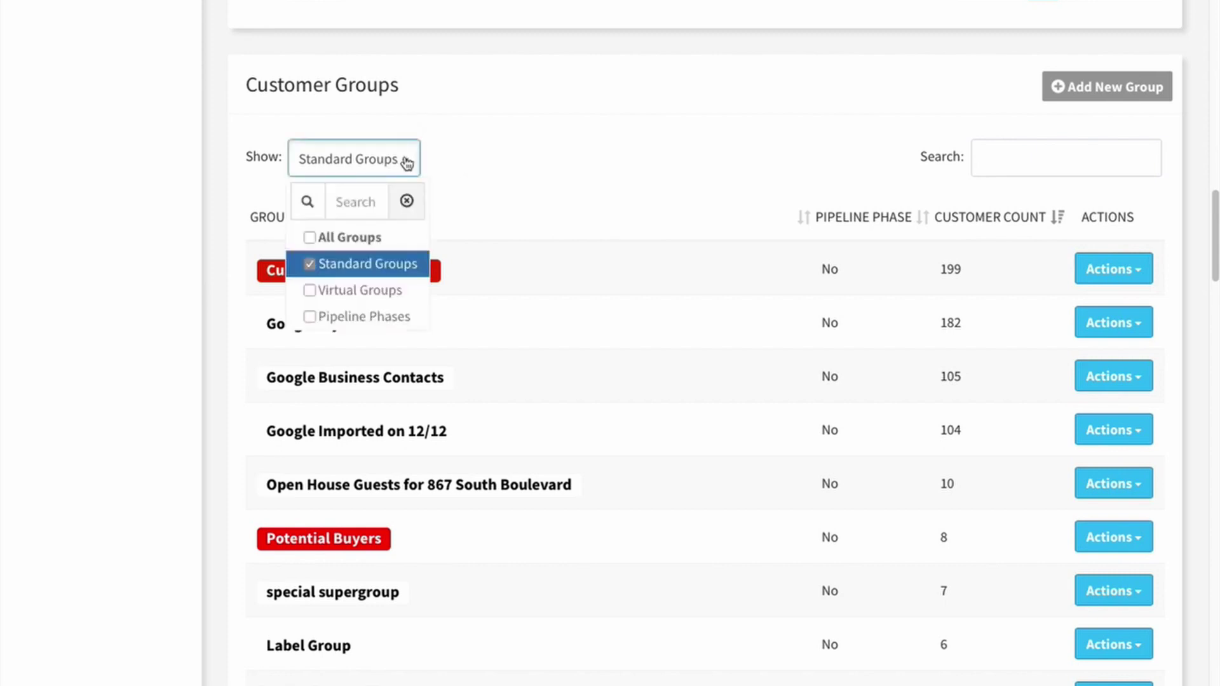
left_click(338, 236)
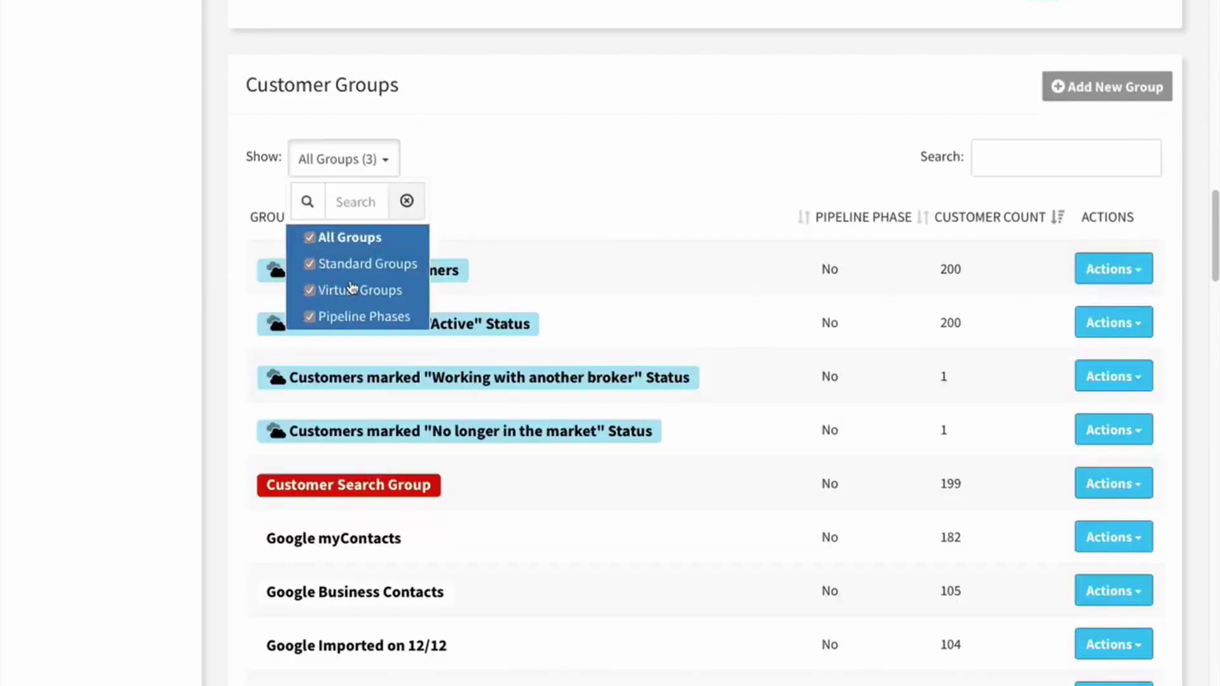
left_click(379, 161)
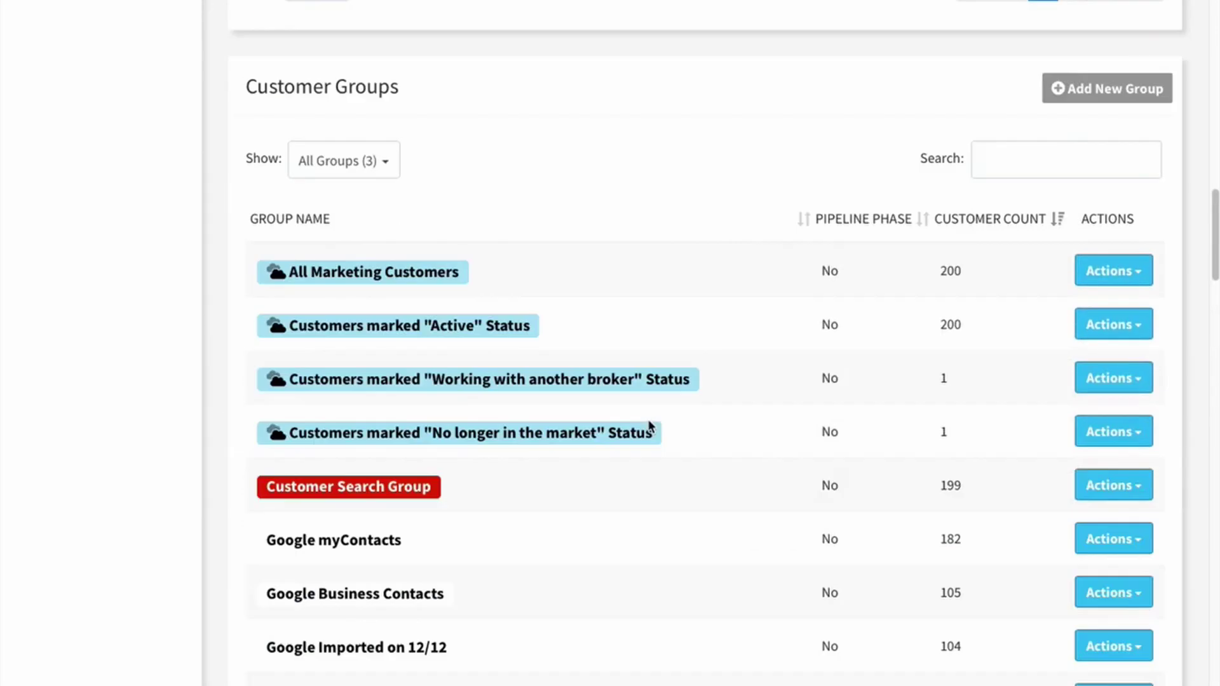
scroll(661, 407, "up", 3)
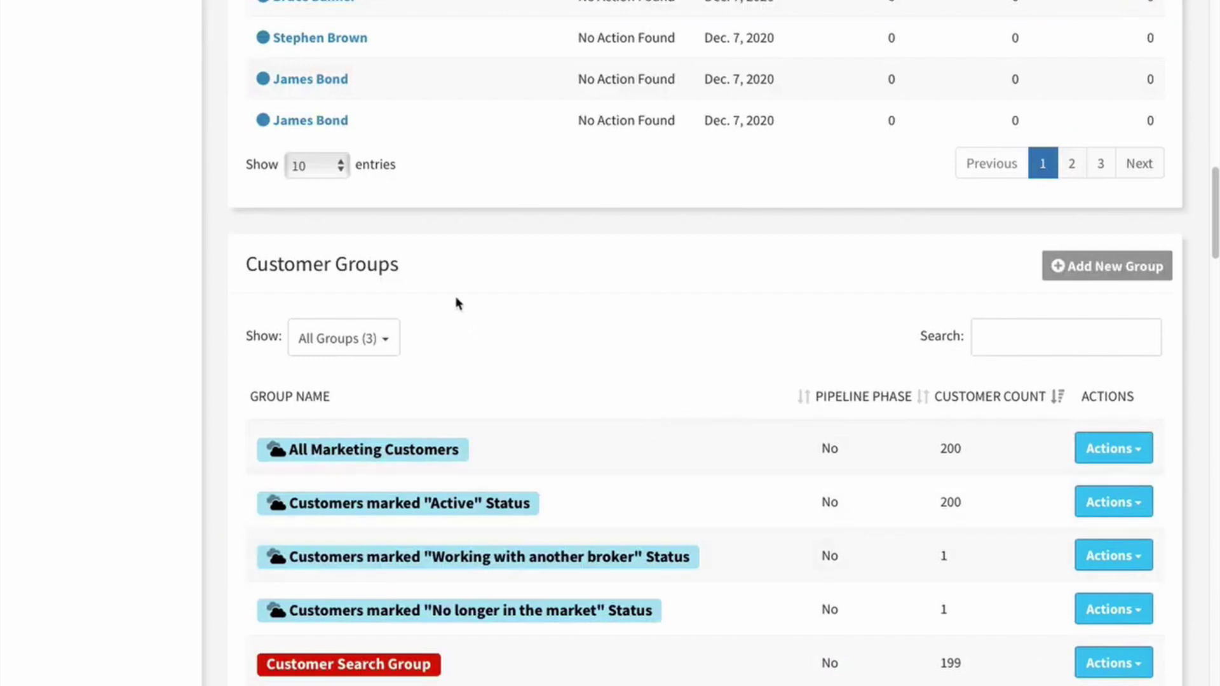
Start a new customer group and name it Zillow Contacts.
left_click(1105, 267)
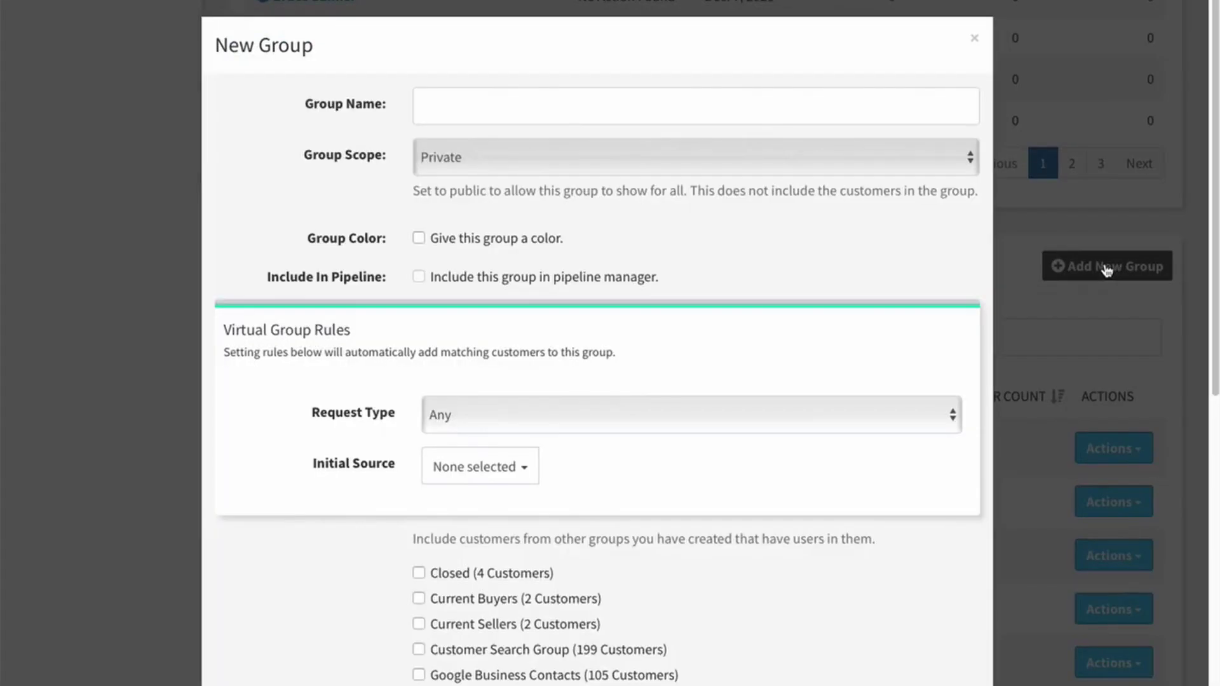
left_click(603, 105)
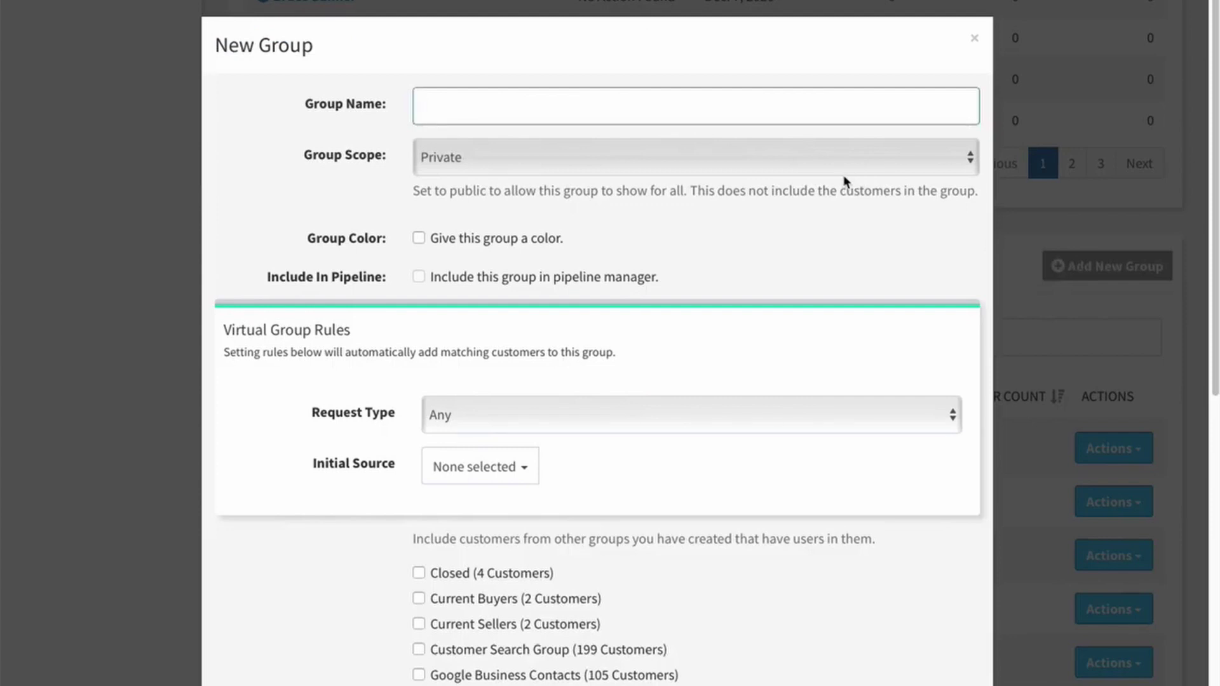
type("Zillow Contacts")
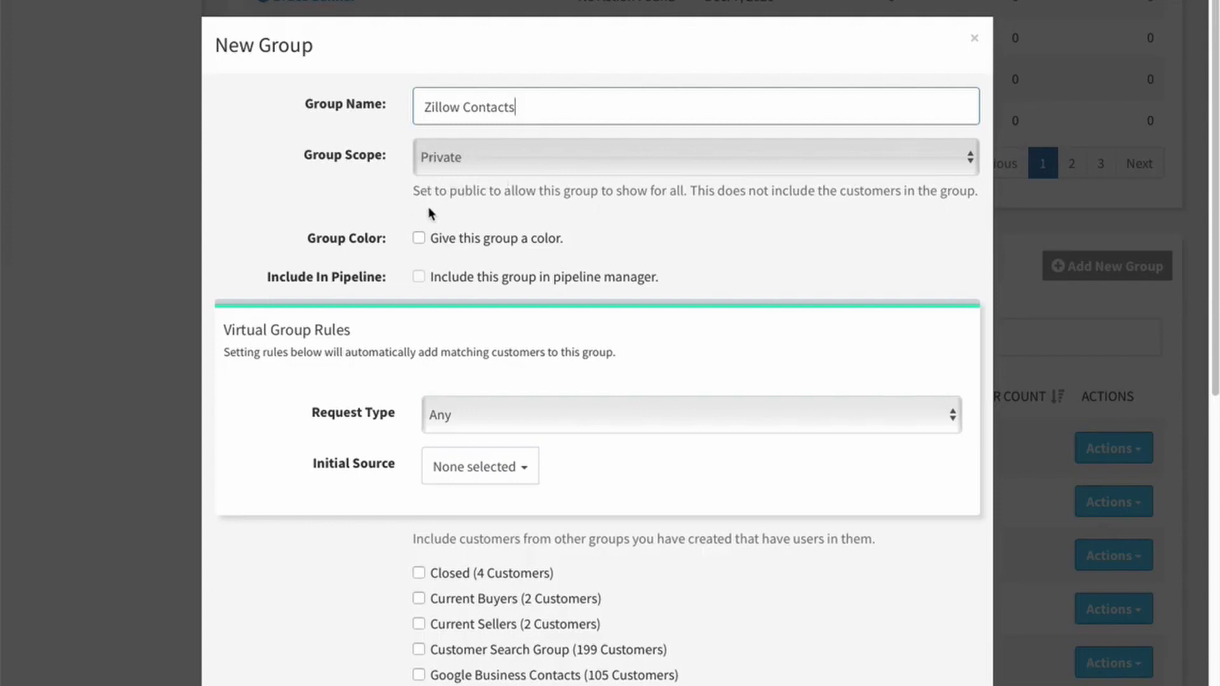
Try the new group's color option, turn it off again and look through the remaining group settings.
left_click(419, 237)
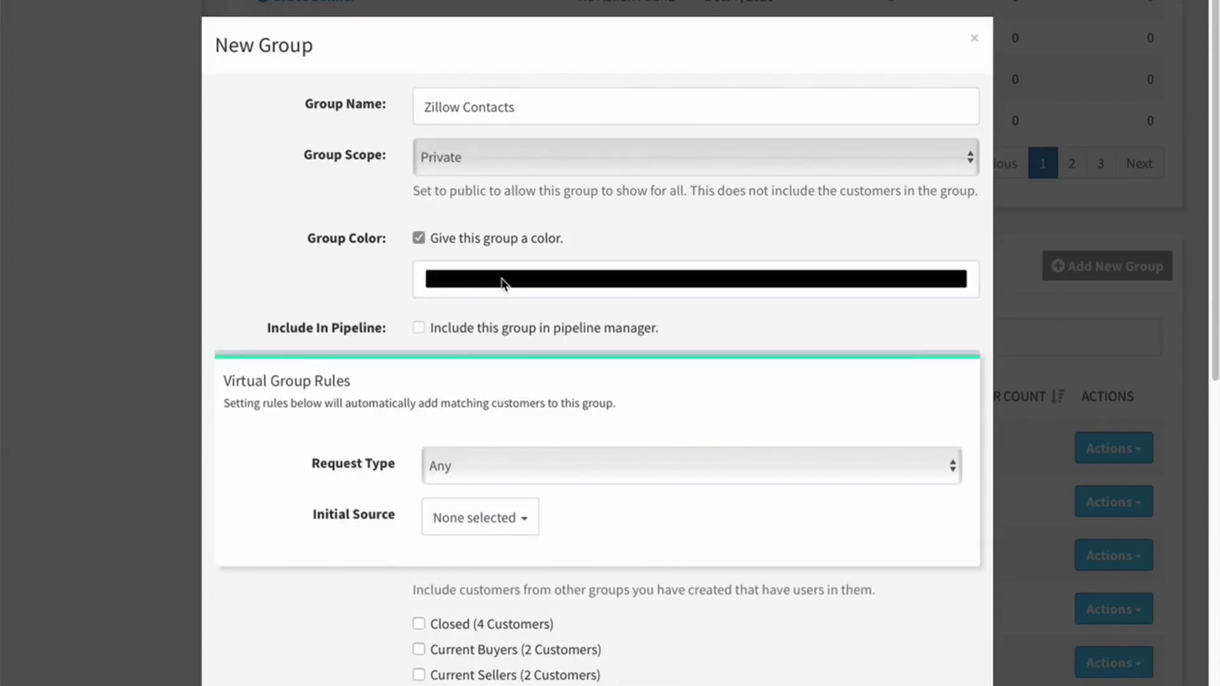
left_click(418, 239)
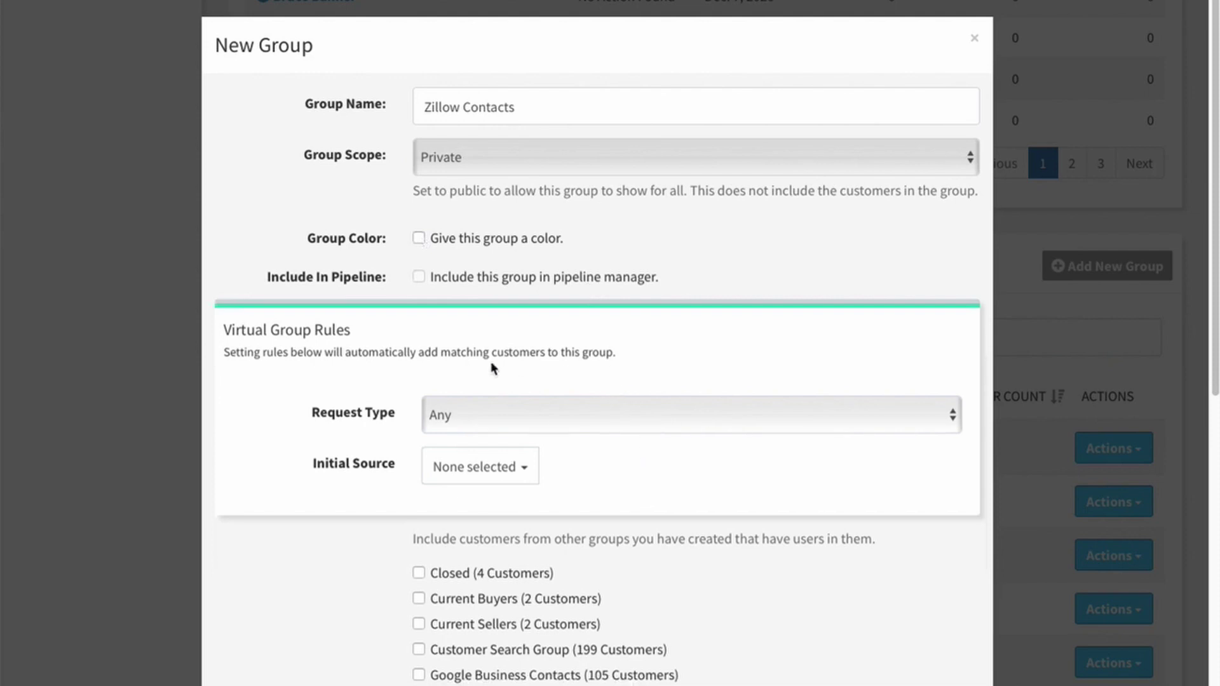
scroll(414, 392, "down", 3)
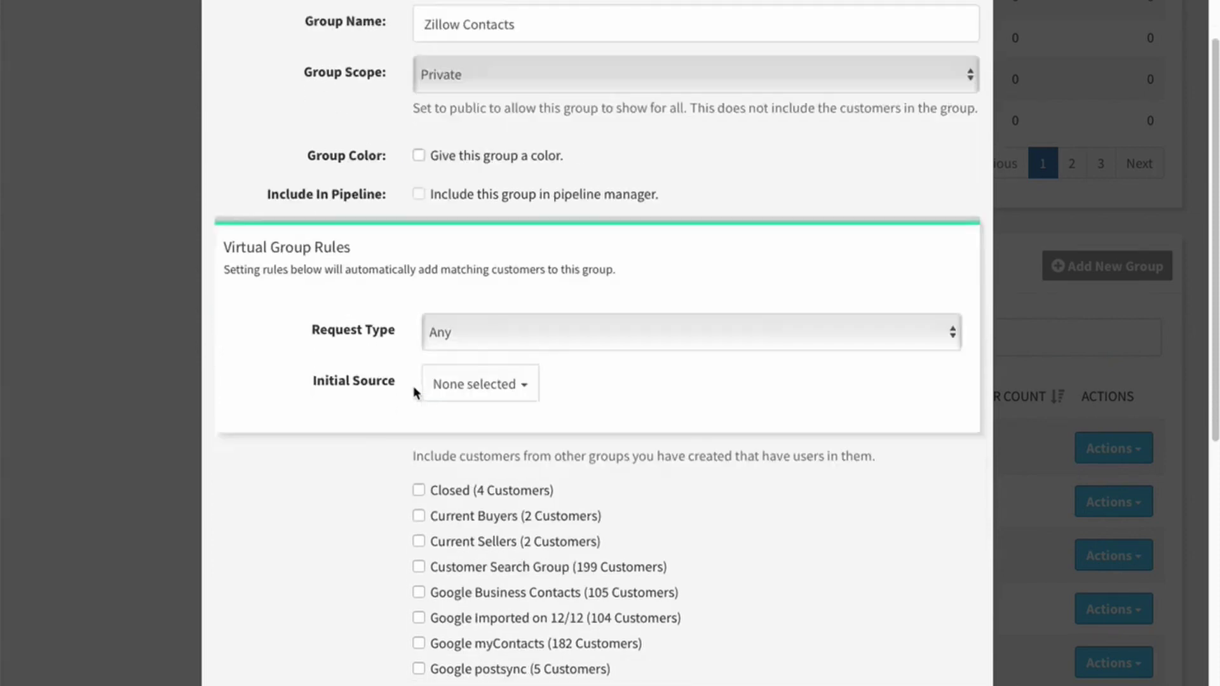
scroll(414, 392, "down", 5)
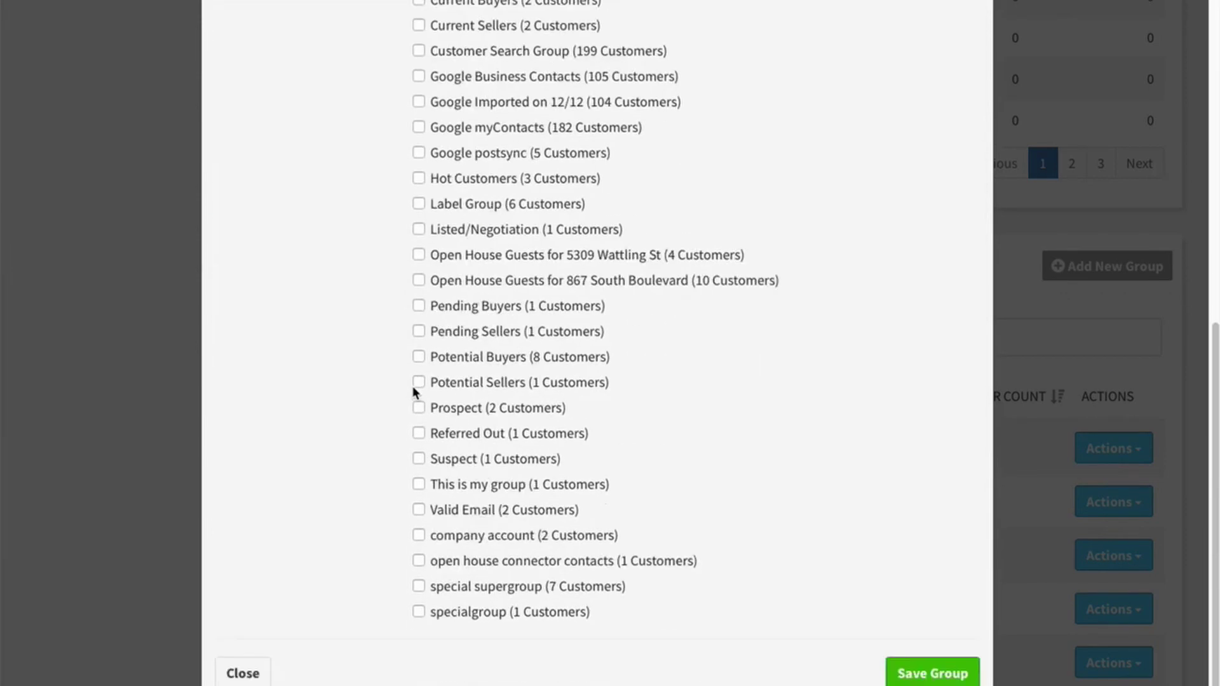
scroll(415, 392, "up", 7)
scroll(413, 393, "up", 2)
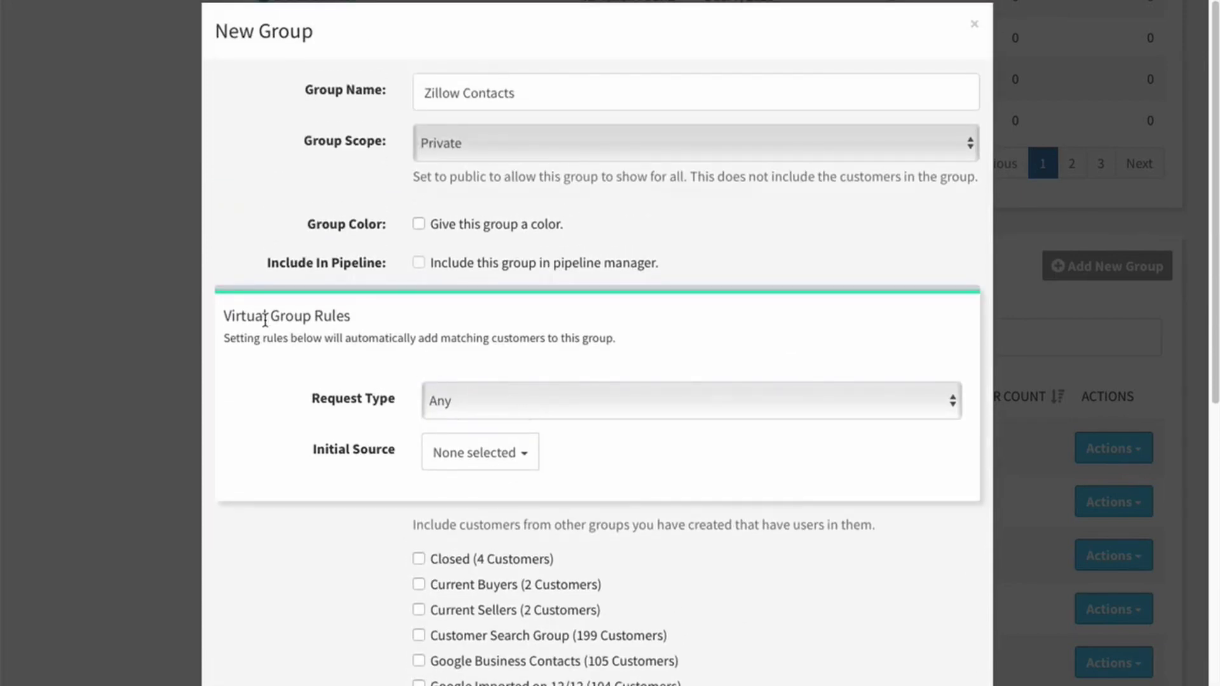
Include customers from the Google Business Contacts, Google Imported on 12/12, Google myContacts and Google postsync groups.
scroll(410, 447, "down", 5)
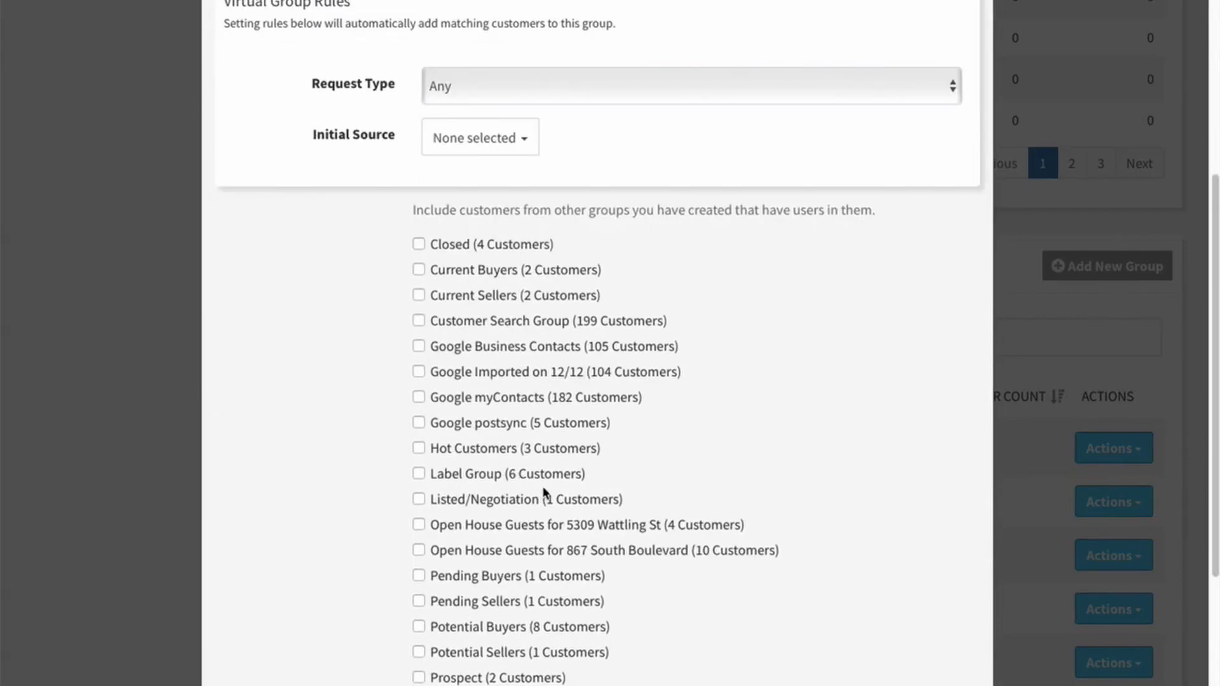
left_click(419, 346)
left_click(419, 371)
left_click(419, 398)
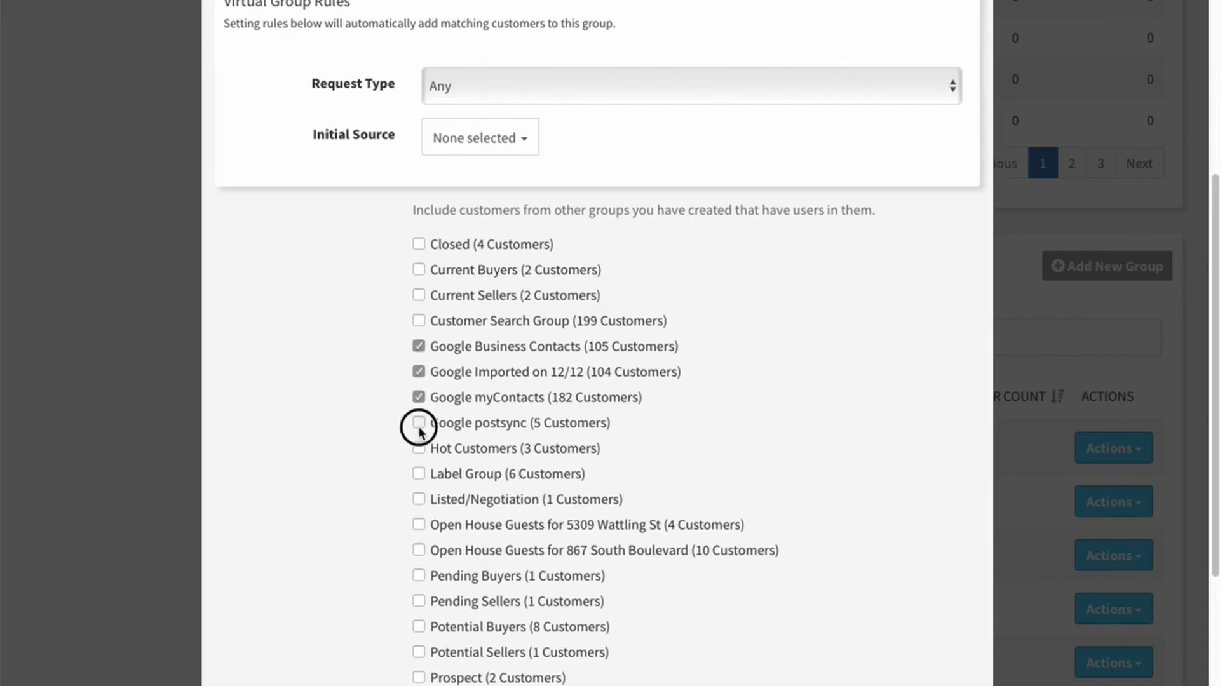
left_click(419, 422)
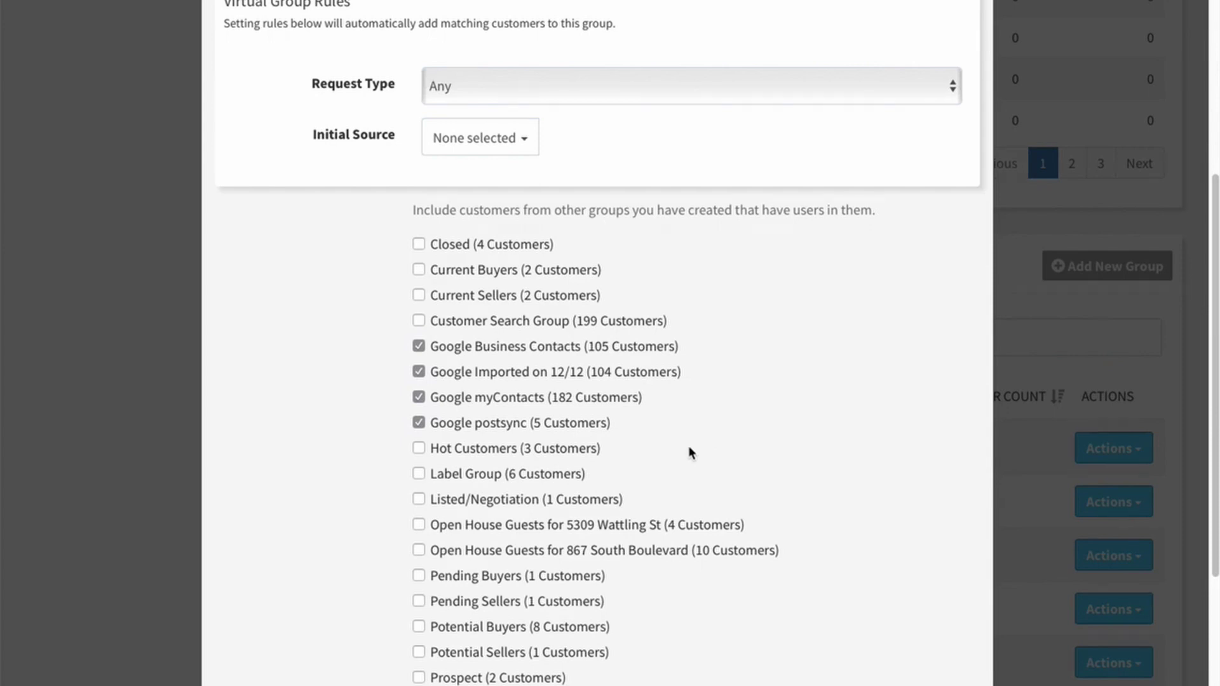
scroll(617, 345, "down", 4)
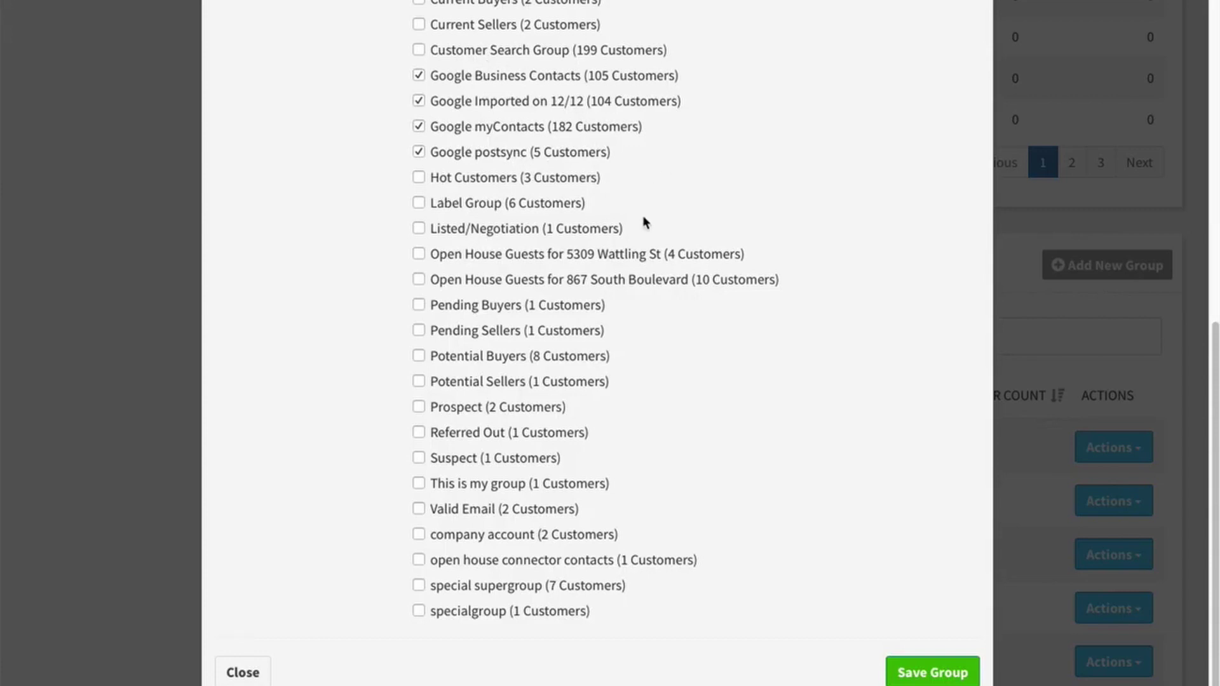
Set the virtual group rule's request type to Showing and rename the group as Showing Requests.
scroll(648, 245, "up", 7)
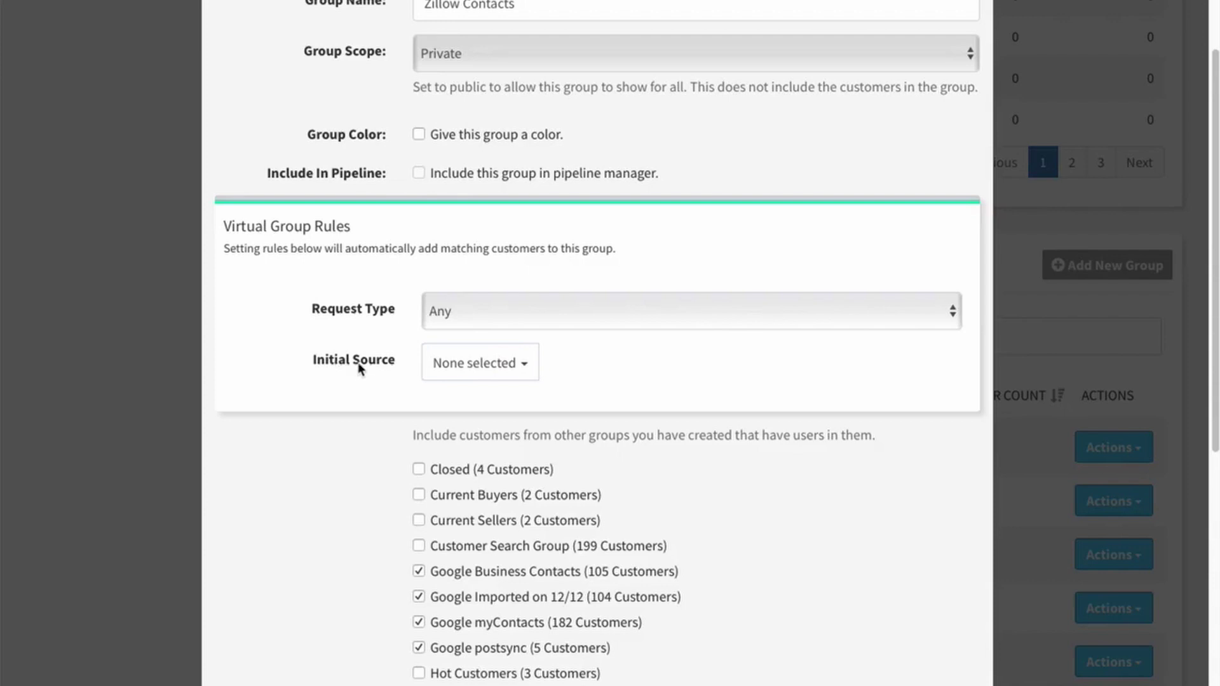
scroll(584, 318, "up", 2)
scroll(534, 305, "down", 1)
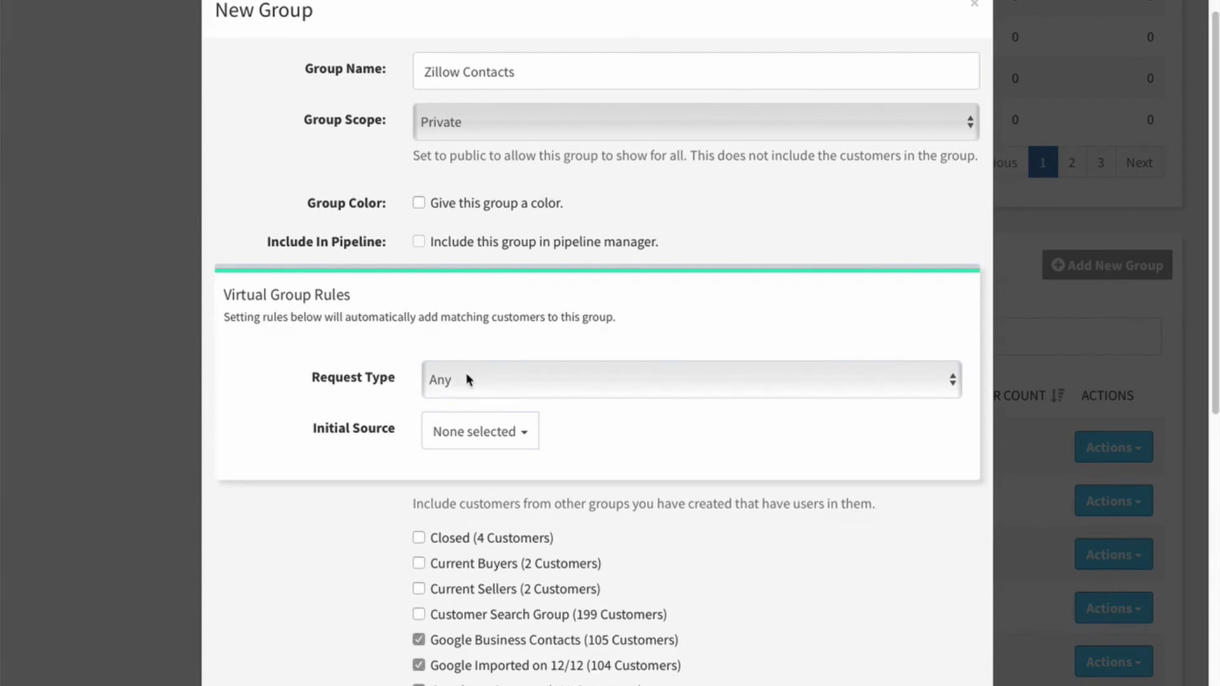
left_click(464, 381)
left_click(463, 398)
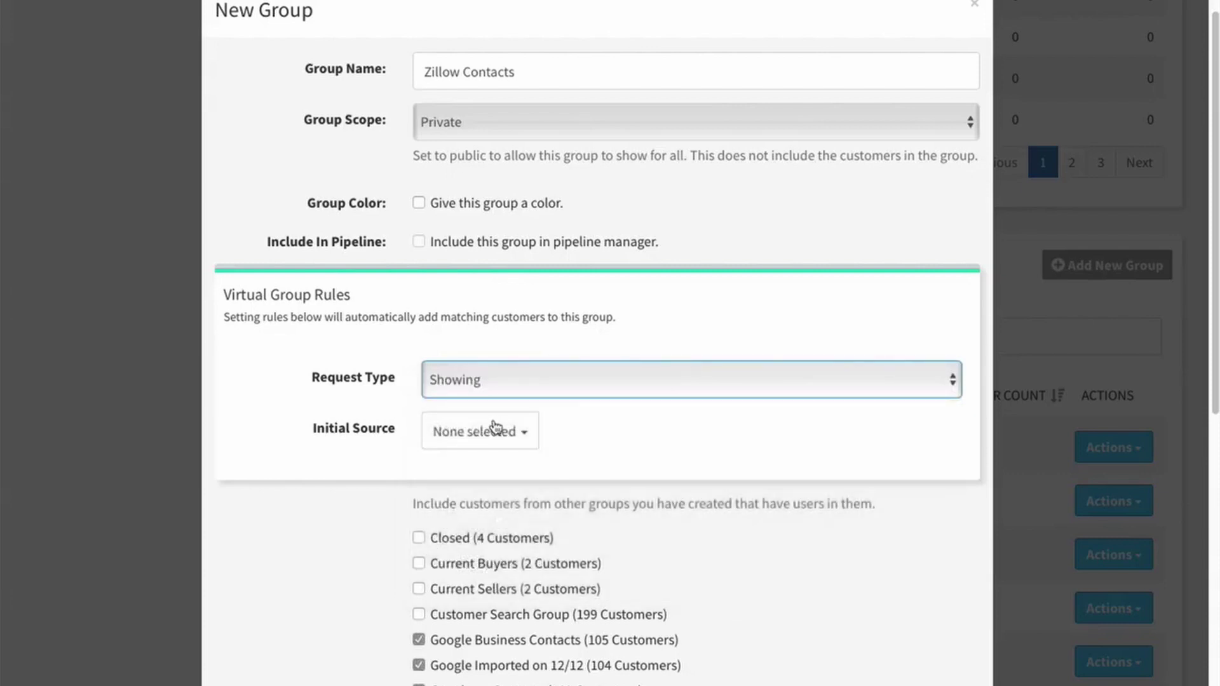
triple_click(525, 71)
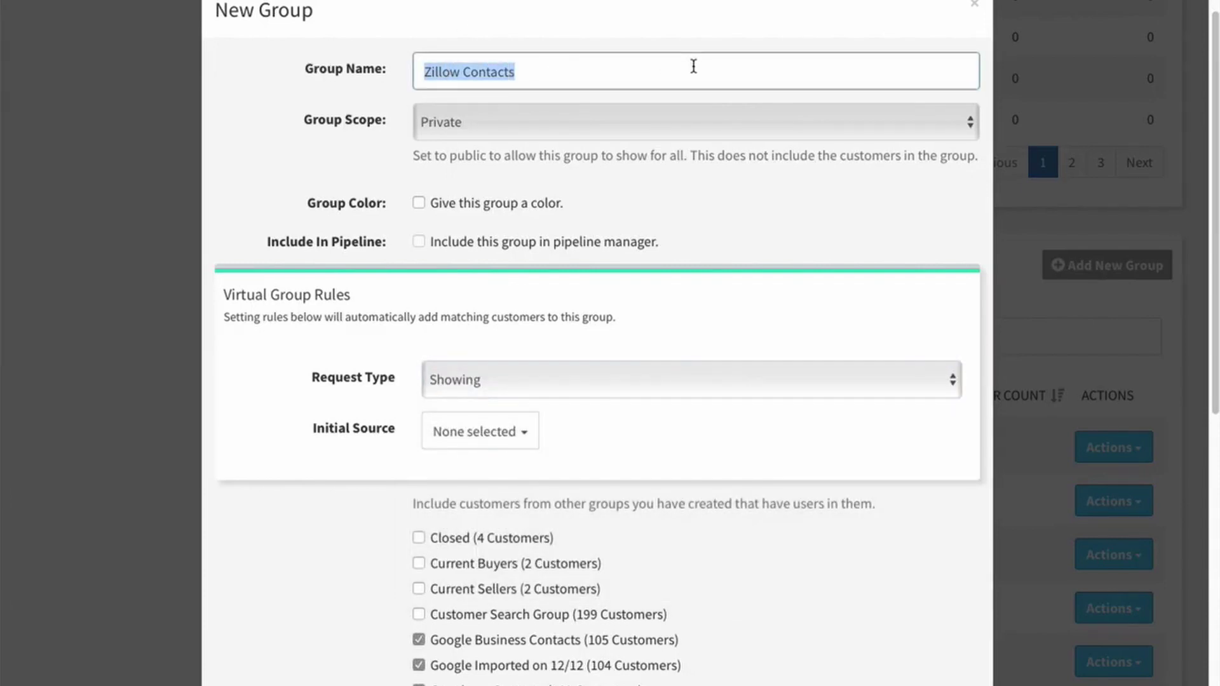
type("Showing Requests")
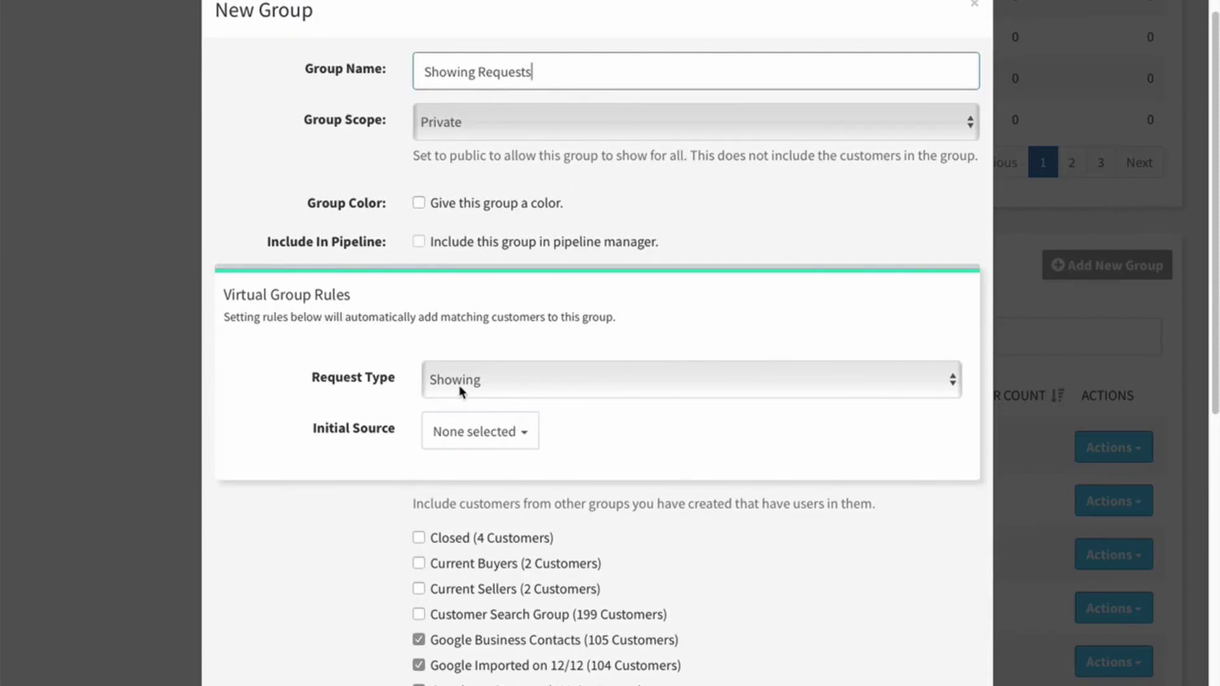
Search the initial source options for zillow and clear the search.
left_click(533, 438)
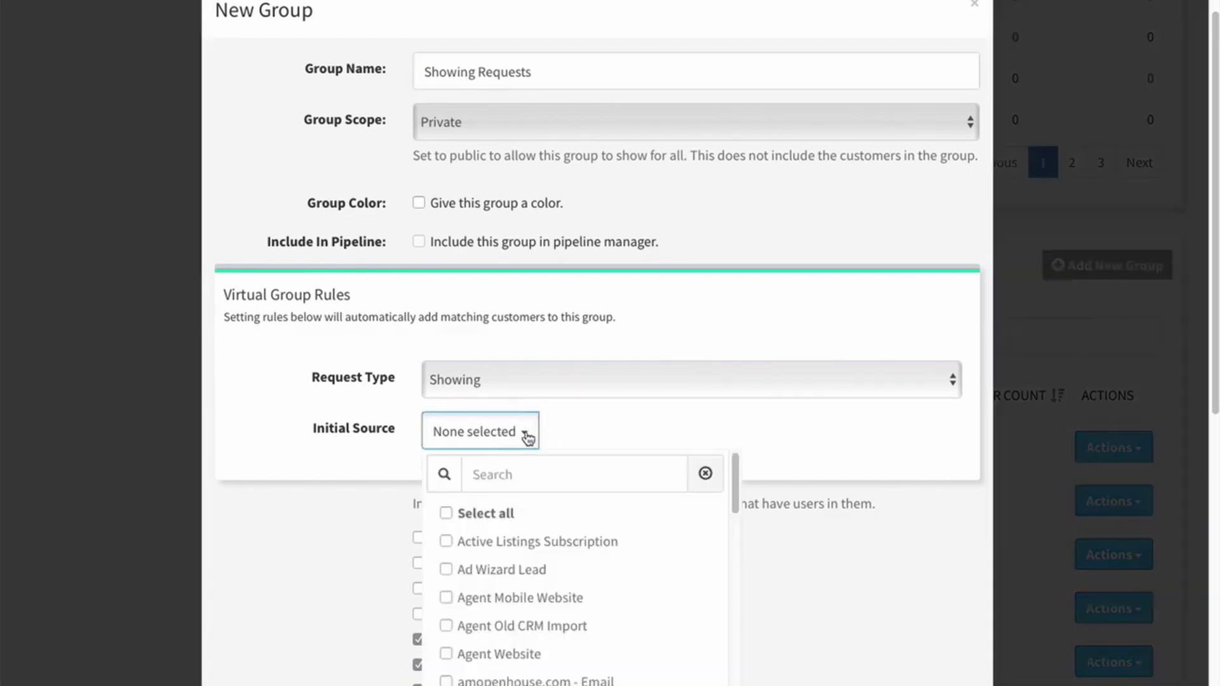
left_click(542, 474)
type("zillow")
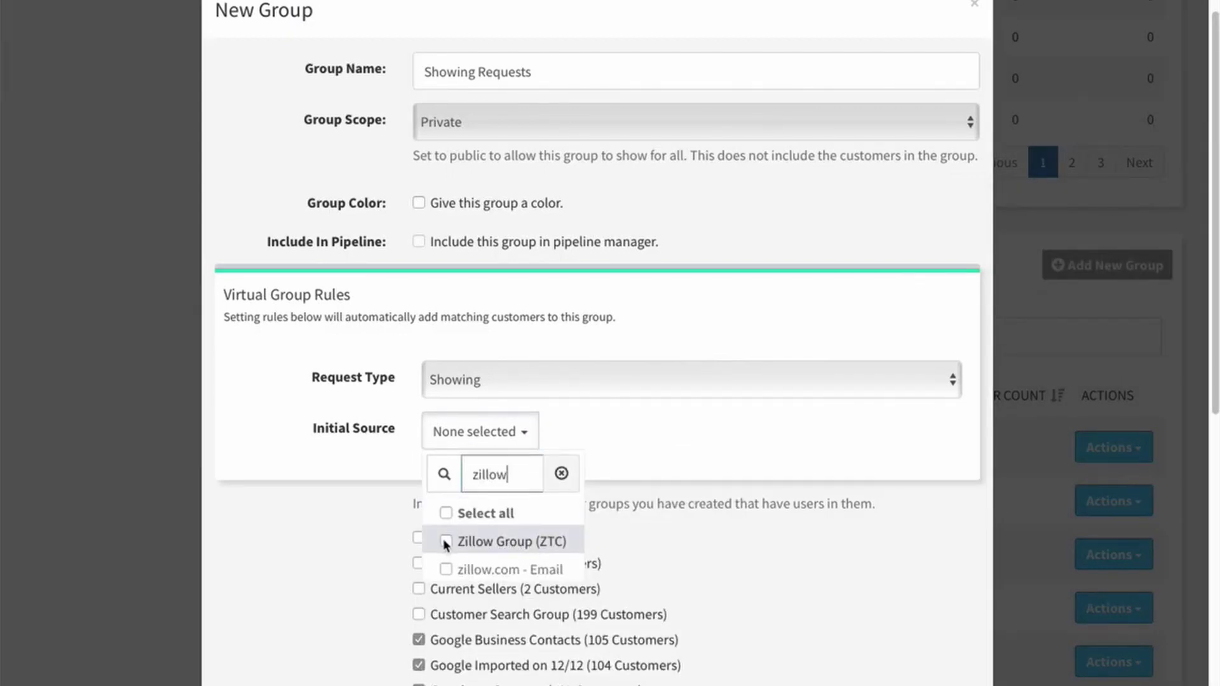
left_click(561, 474)
Try Company Custom Form and Company Mobile Website as initial sources and deselect both again.
scroll(586, 554, "down", 2)
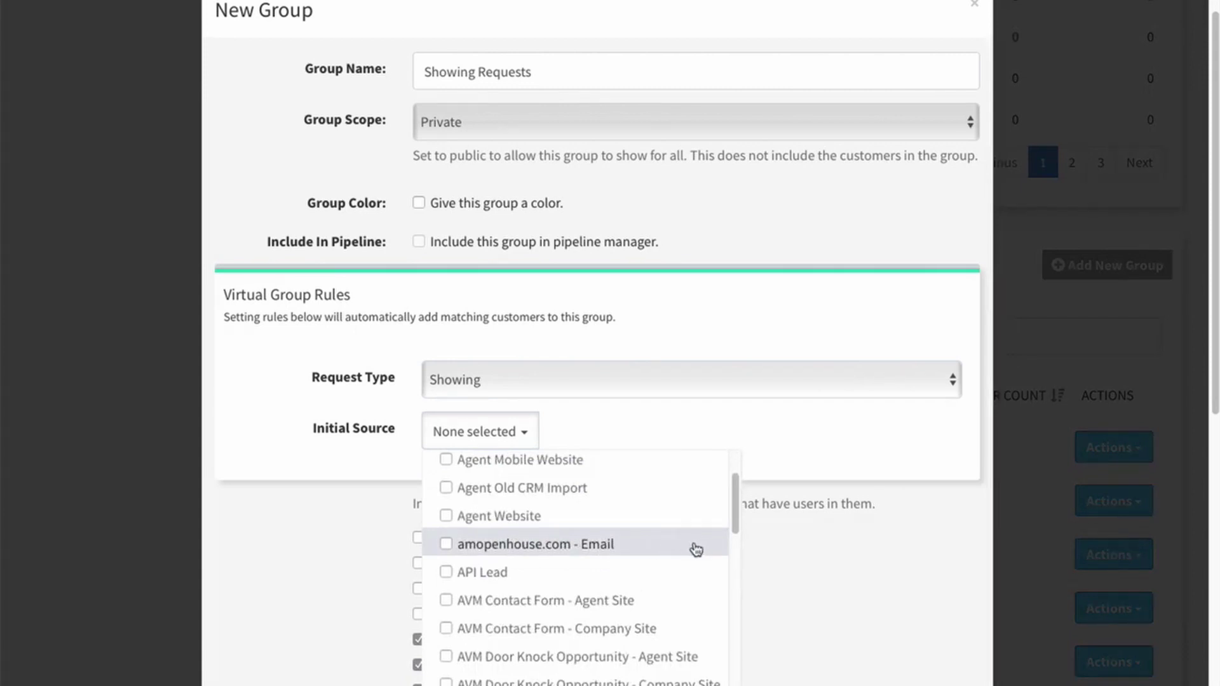
left_click_drag(736, 502, 732, 605)
left_click(445, 539)
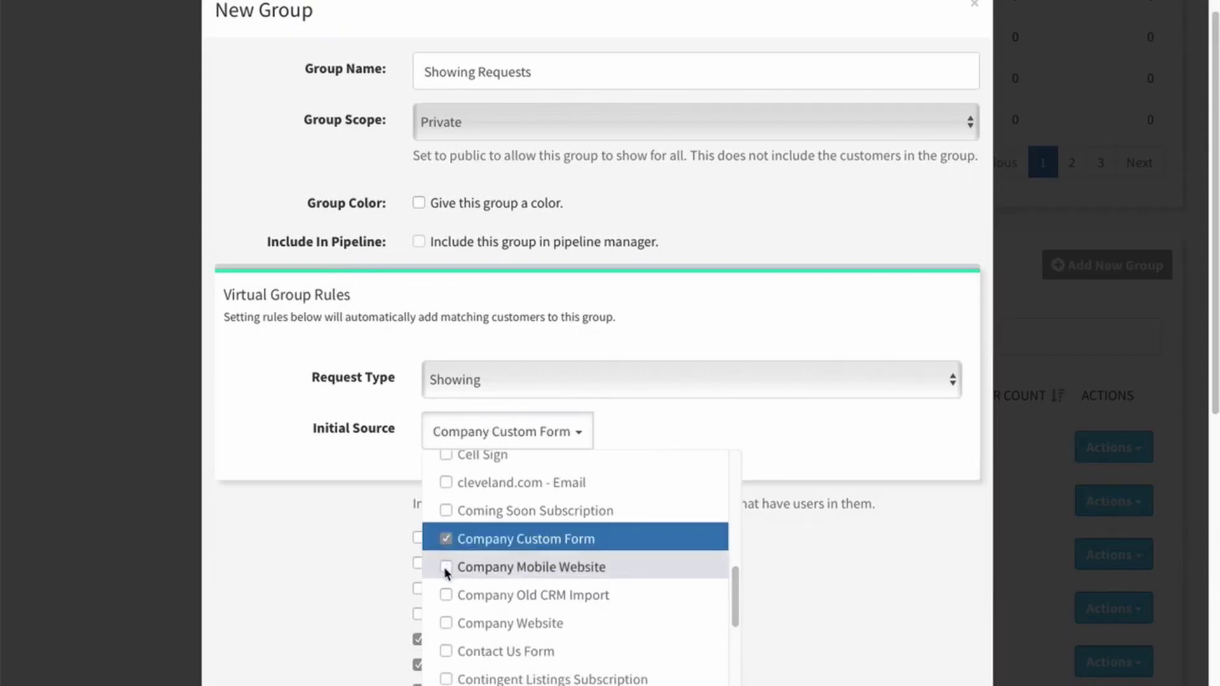
left_click(445, 568)
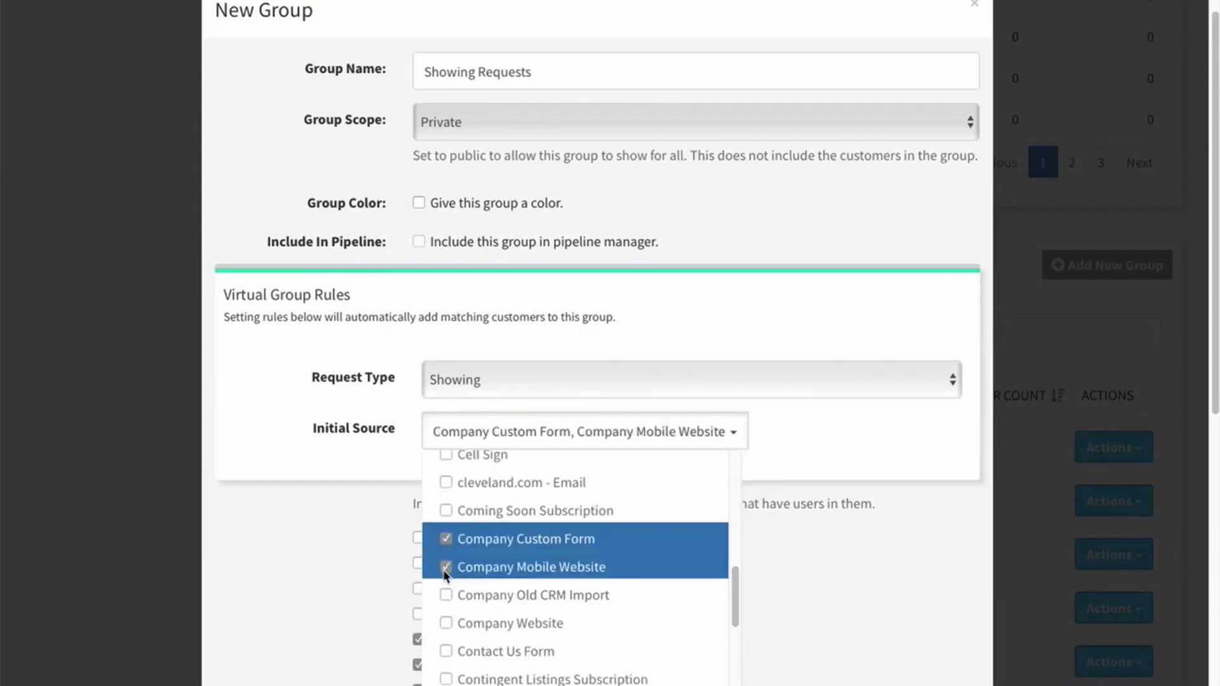
left_click(446, 544)
left_click(449, 567)
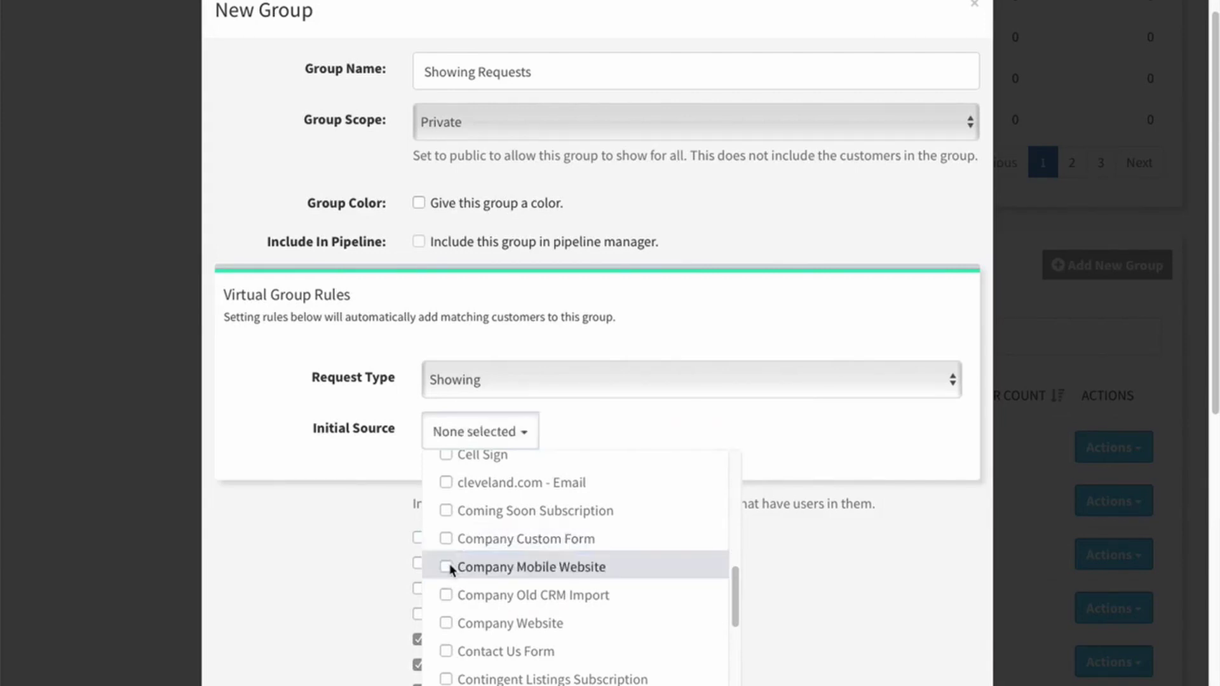
Leave the initial source unselected and deselect the Google Business Contacts, Google Imported on 12/12, Google myContacts and Google postsync groups.
left_click(521, 431)
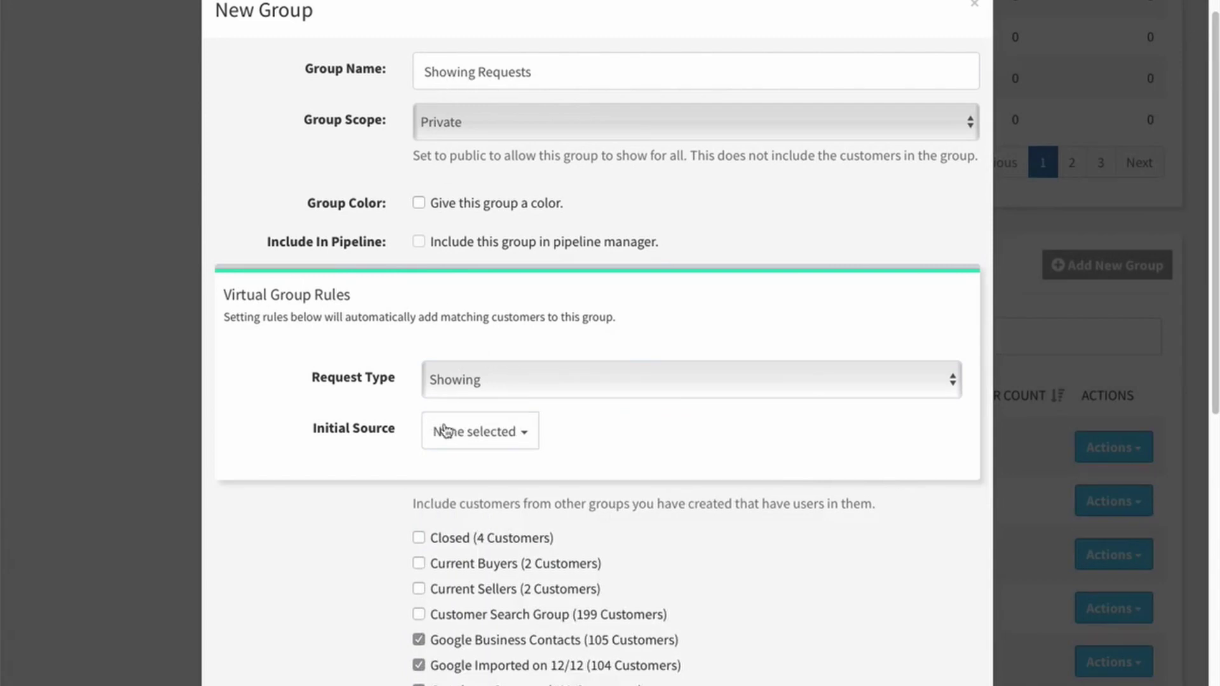
scroll(398, 311, "down", 5)
left_click(418, 283)
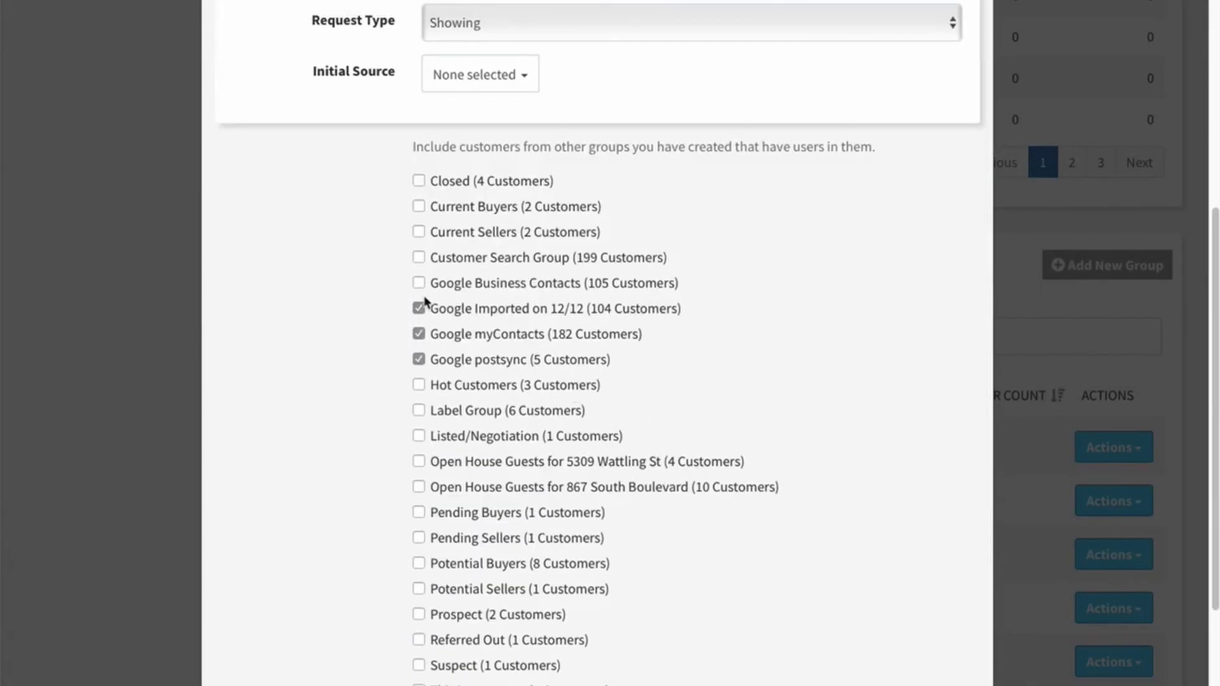
left_click(418, 308)
left_click(418, 334)
left_click(418, 359)
Review the new group's settings and save the Showing Requests group.
scroll(626, 326, "up", 5)
scroll(631, 327, "down", 8)
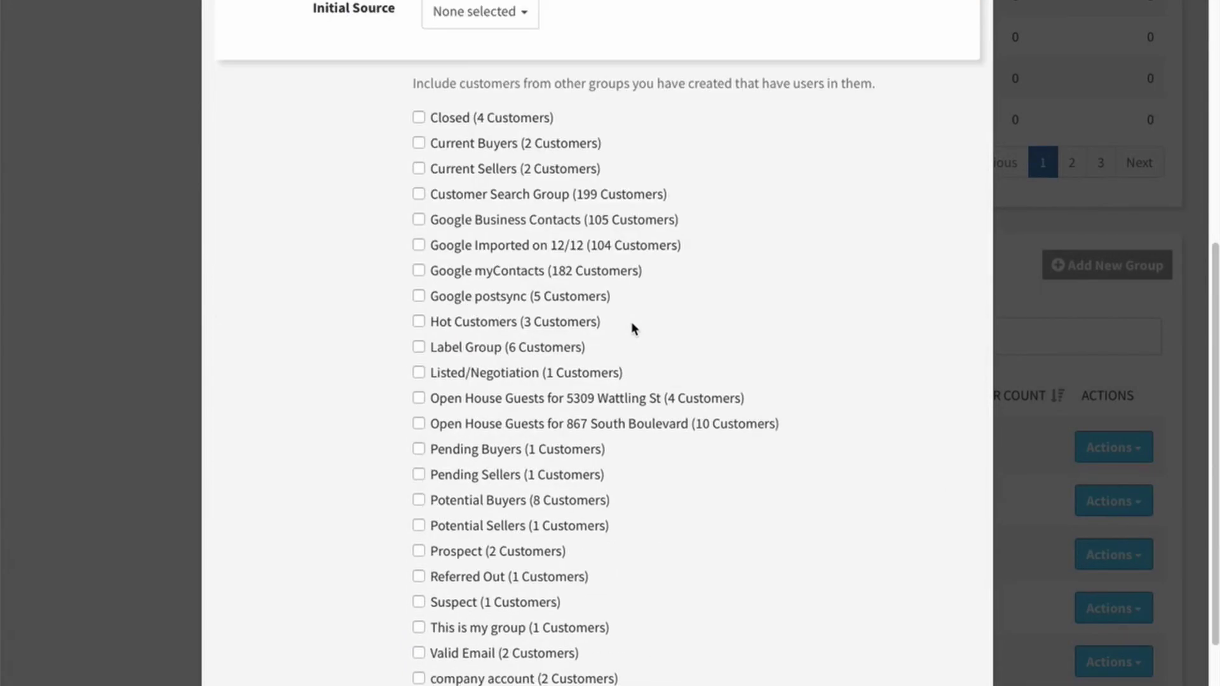
scroll(853, 602, "up", 7)
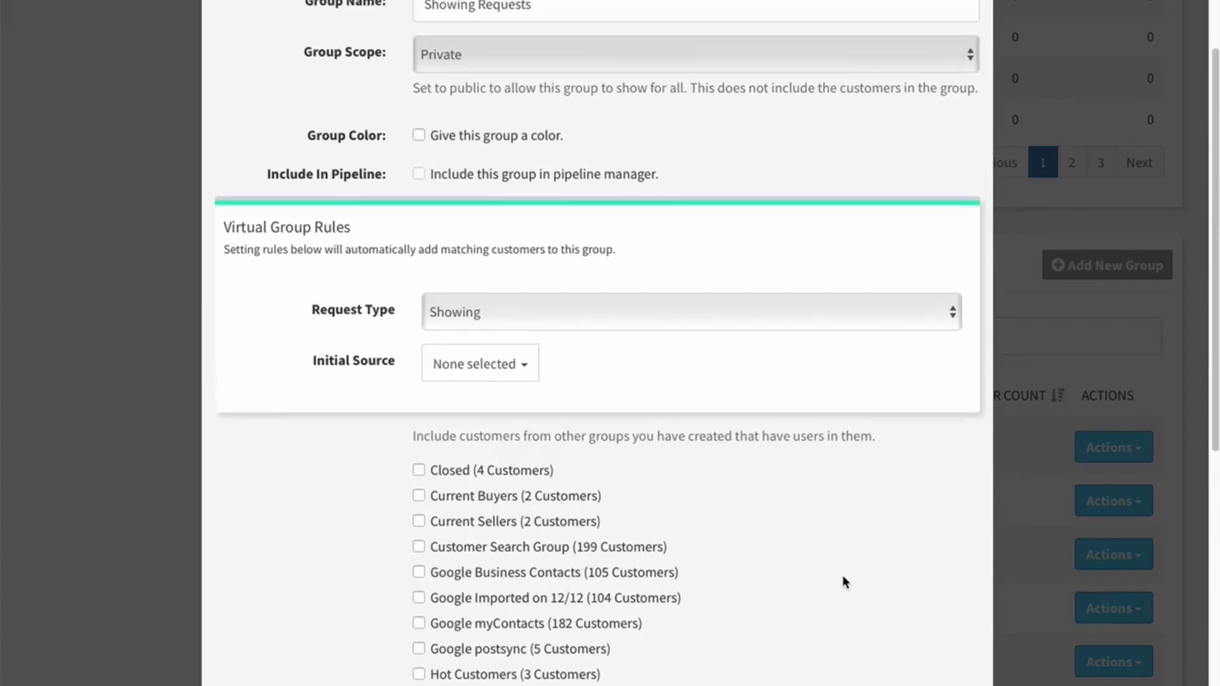
scroll(844, 580, "down", 8)
left_click(931, 672)
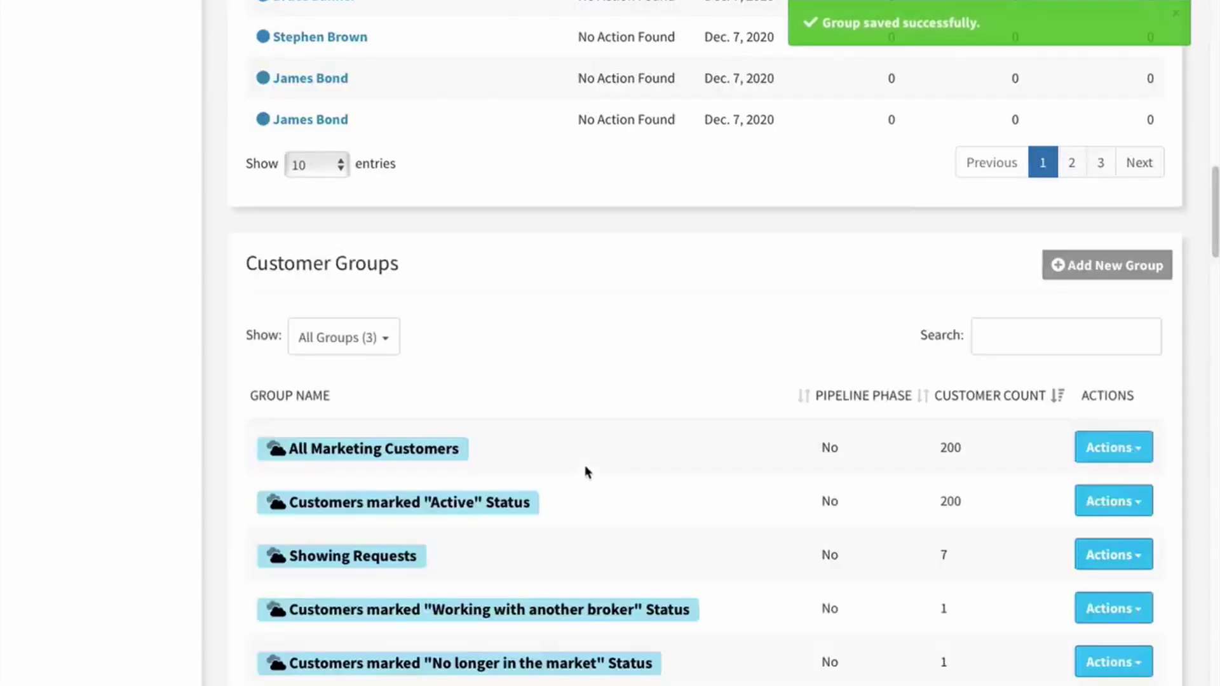
Search the customer groups for showing.
scroll(610, 477, "down", 3)
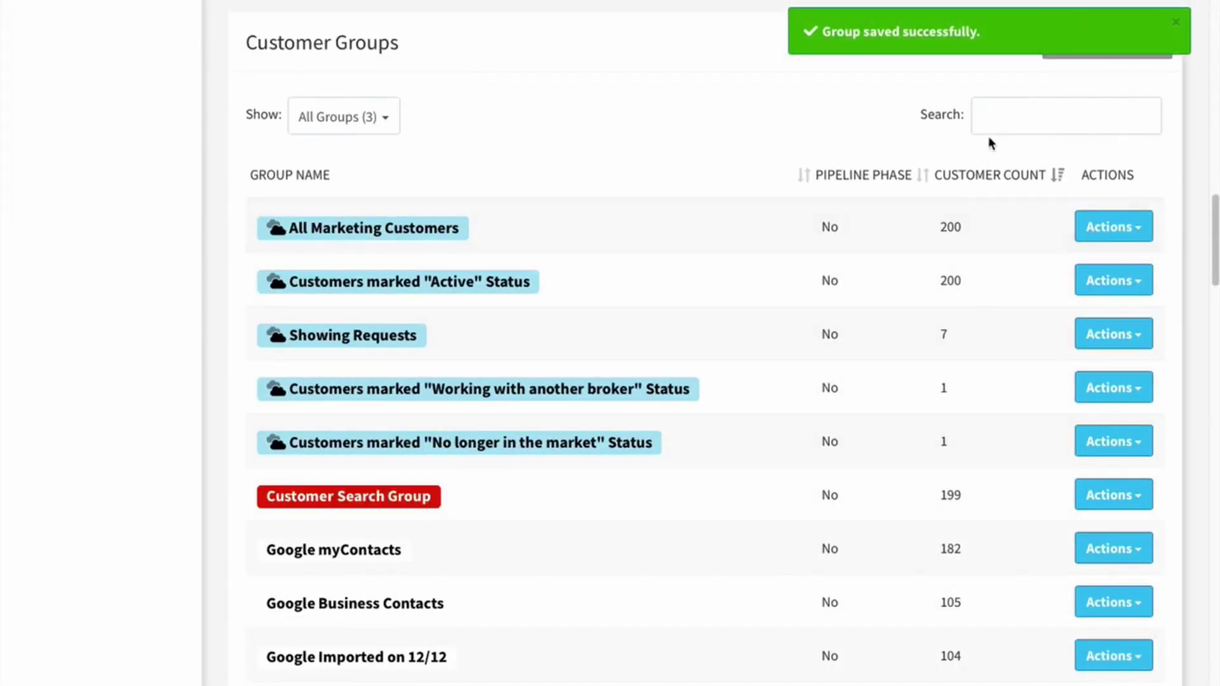
left_click(1008, 124)
type("show")
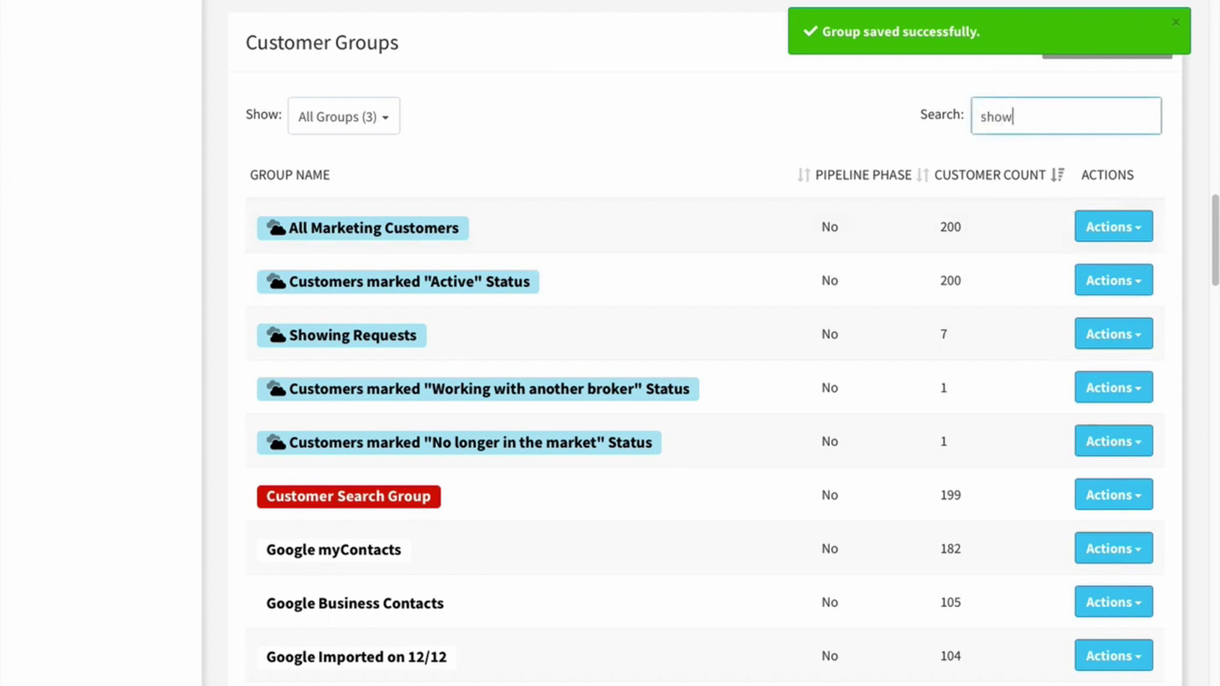
type("ing")
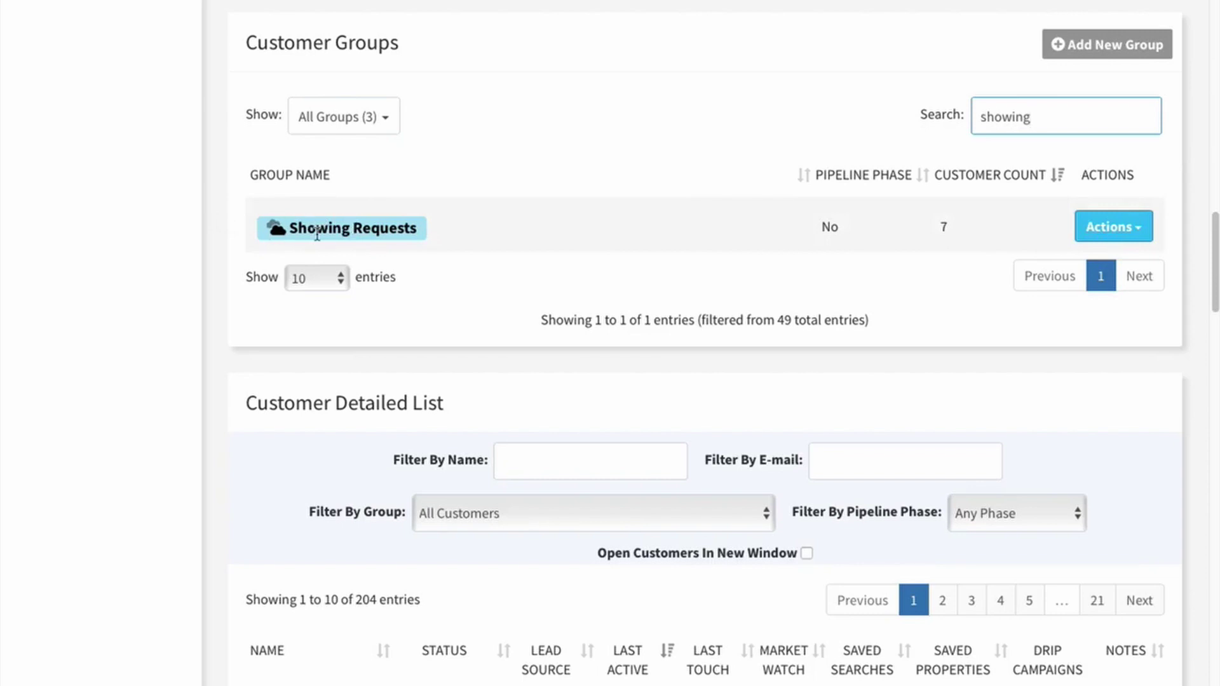
Open the Showing Requests group for editing, review its virtual group rules and close it without saving.
left_click(1132, 235)
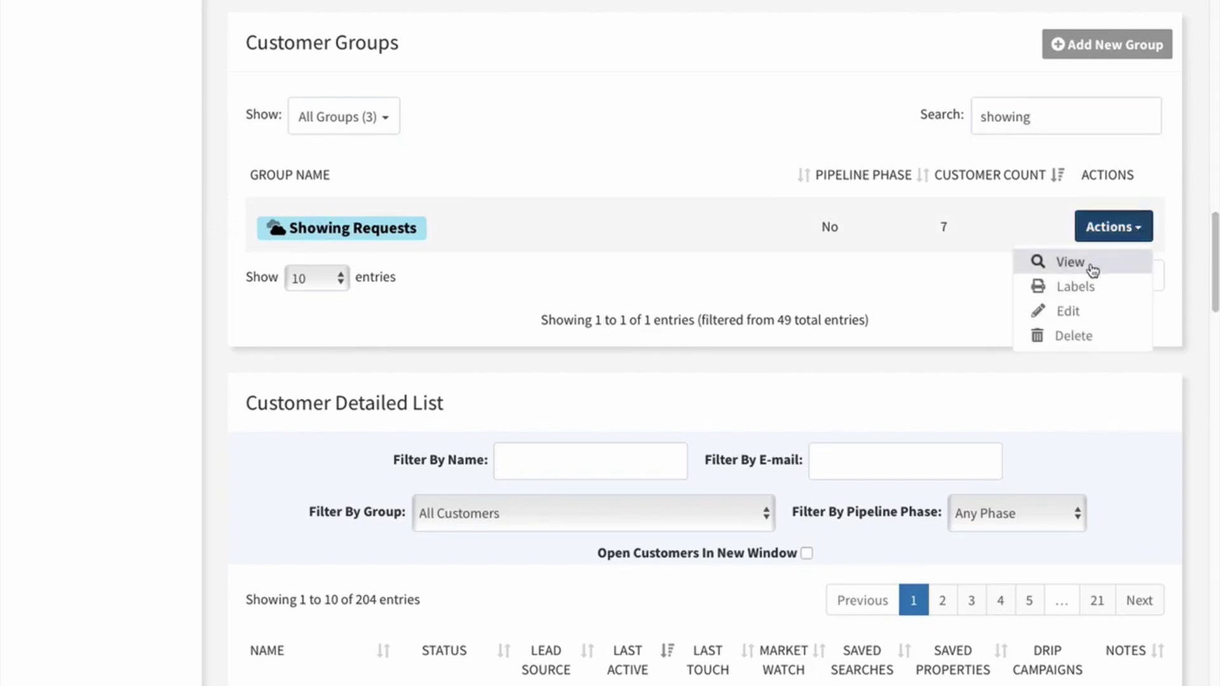
left_click(1081, 312)
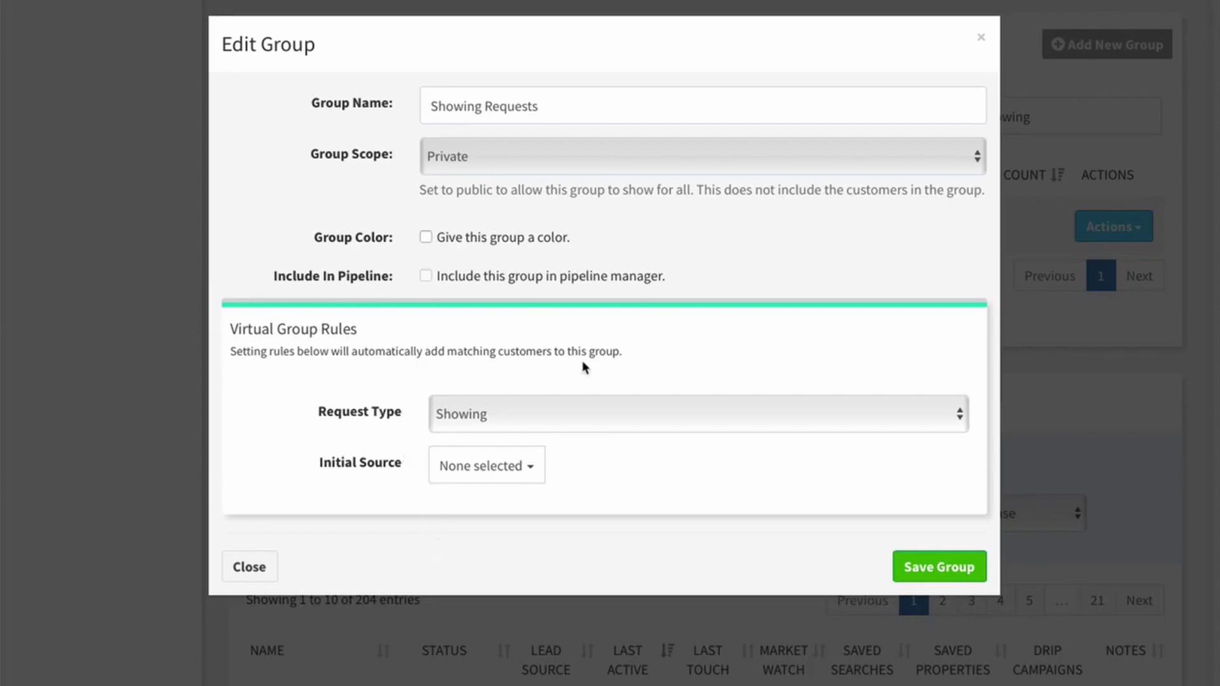
left_click(250, 567)
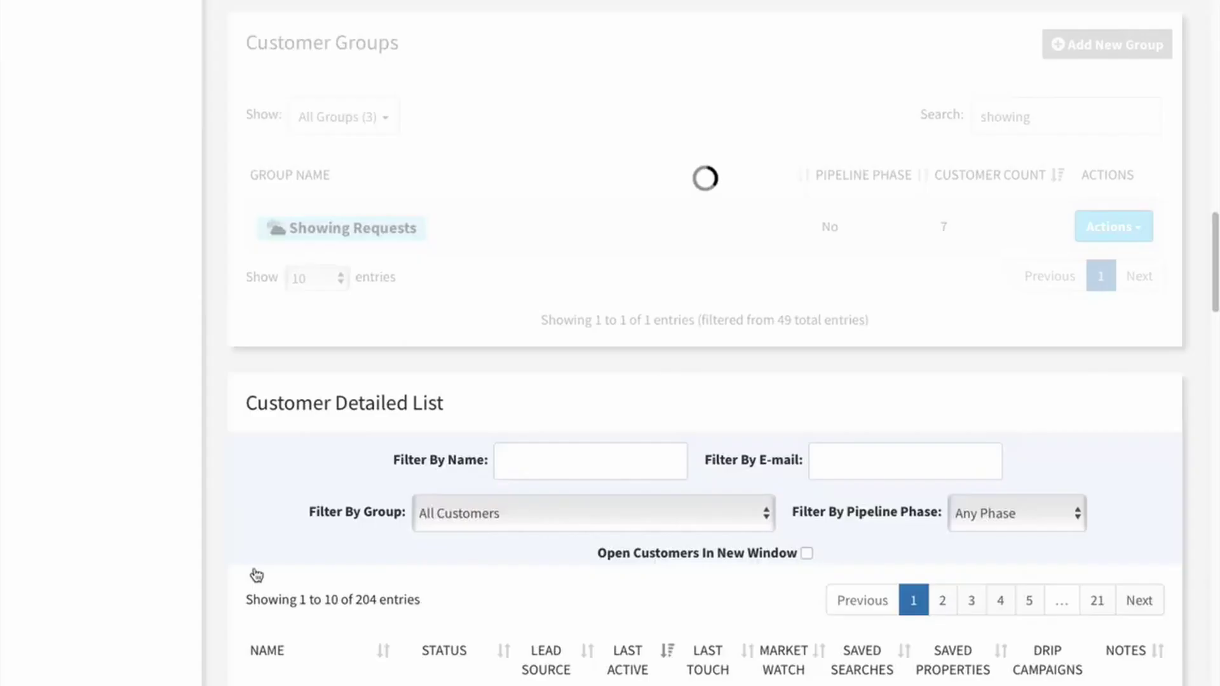
Clear the group search and filter the customer groups list to Virtual Groups only.
double_click(1008, 117)
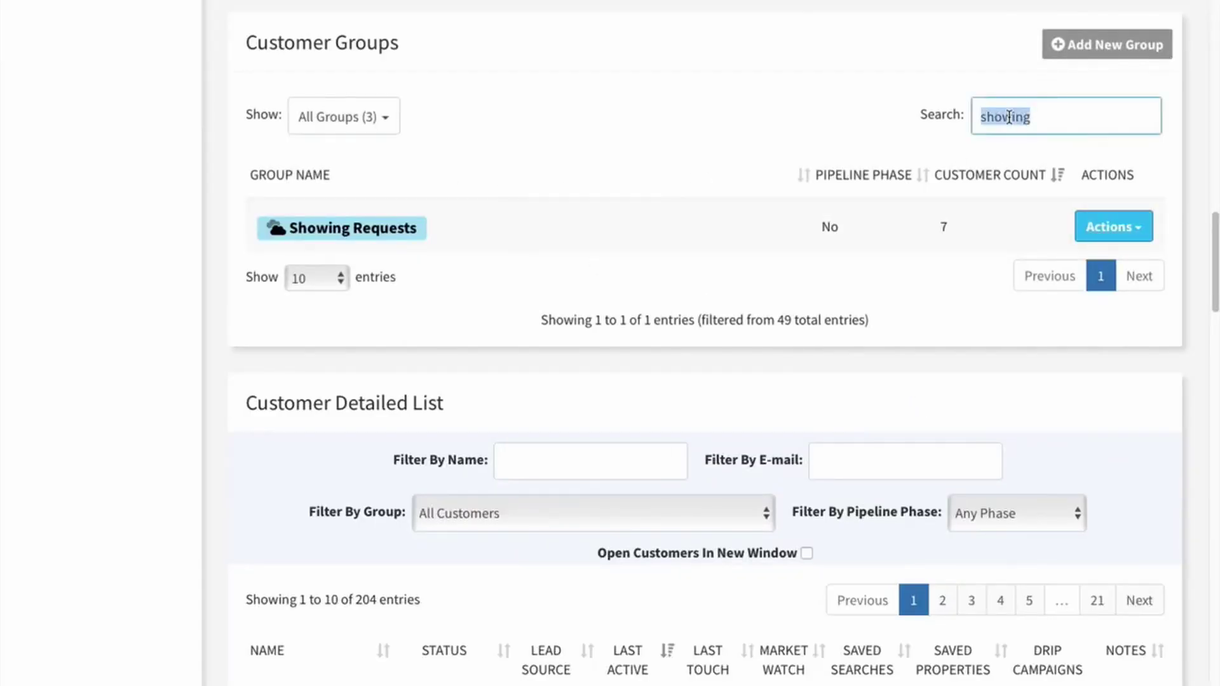
key("BackSpace")
left_click(357, 240)
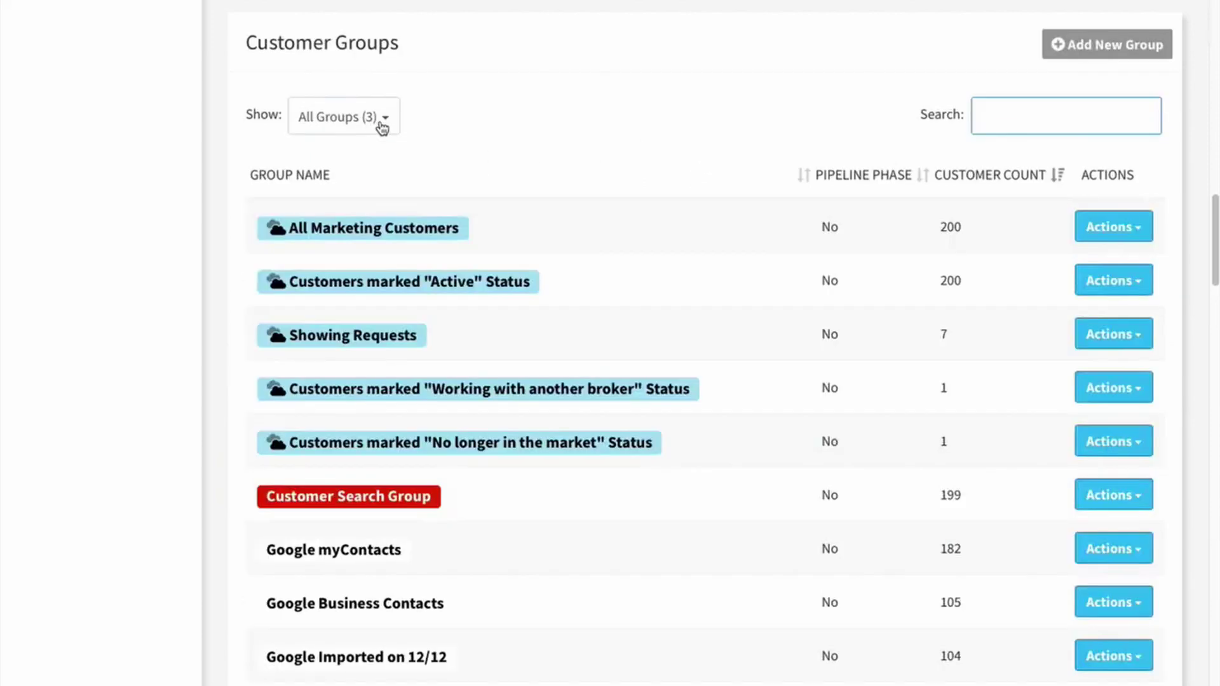
left_click(385, 117)
left_click(309, 248)
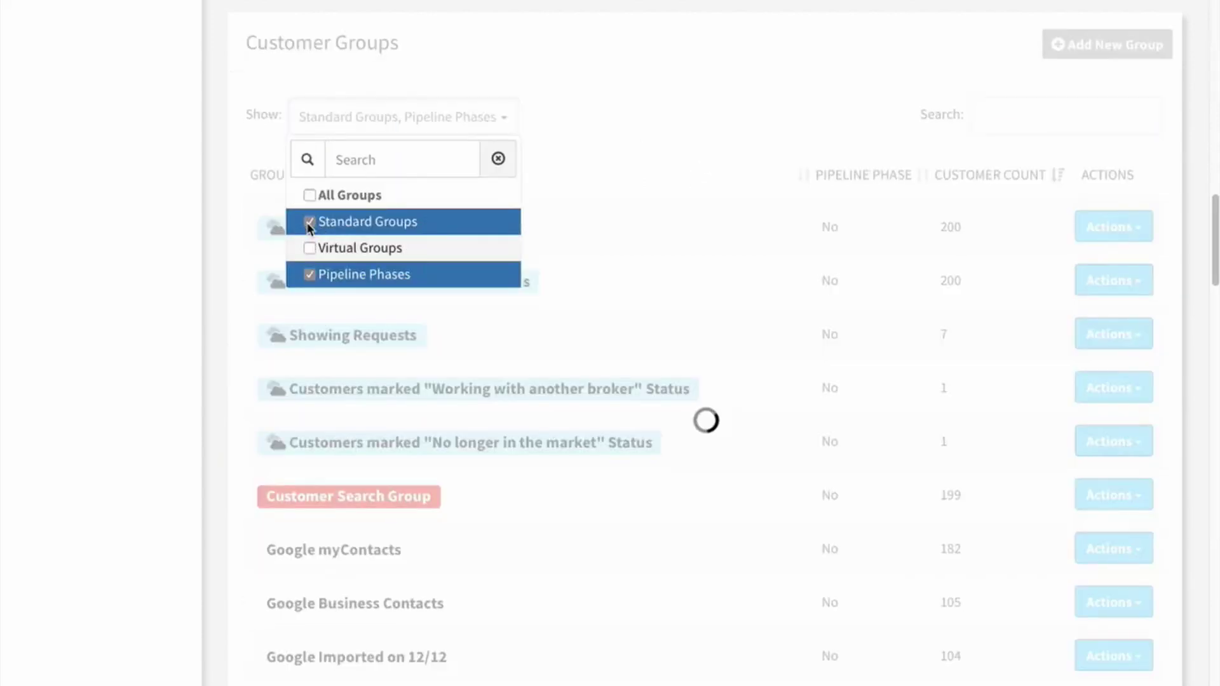
left_click(309, 222)
left_click(309, 275)
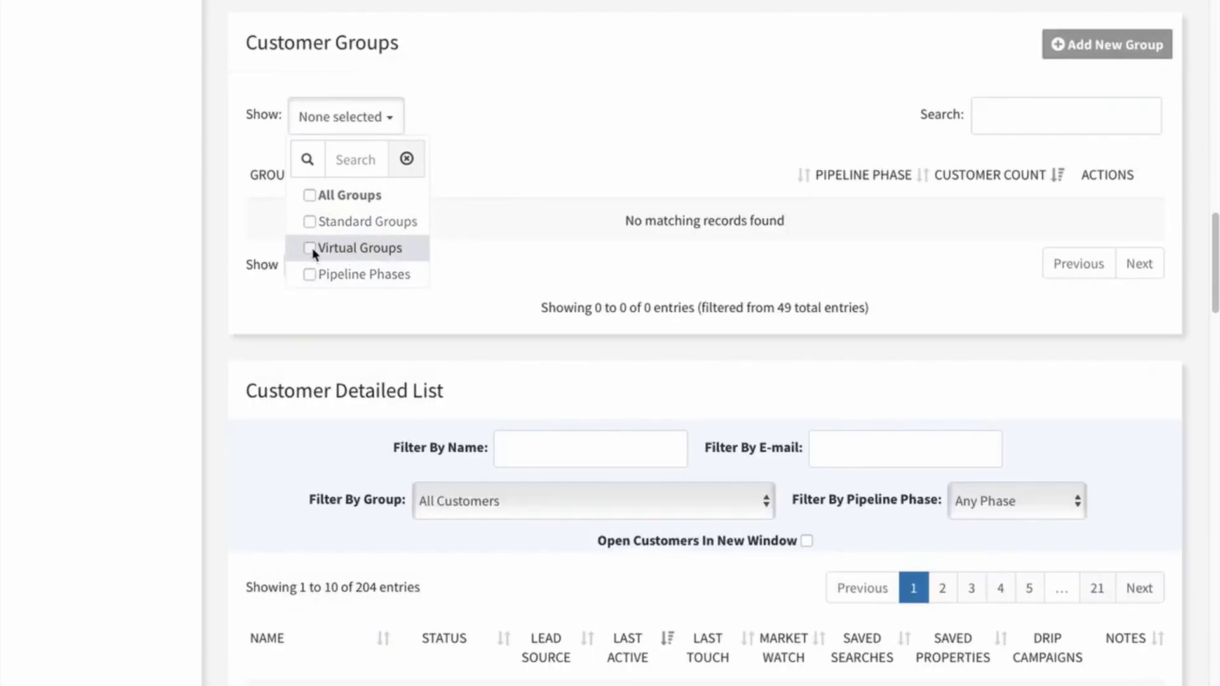
left_click(310, 248)
left_click(395, 117)
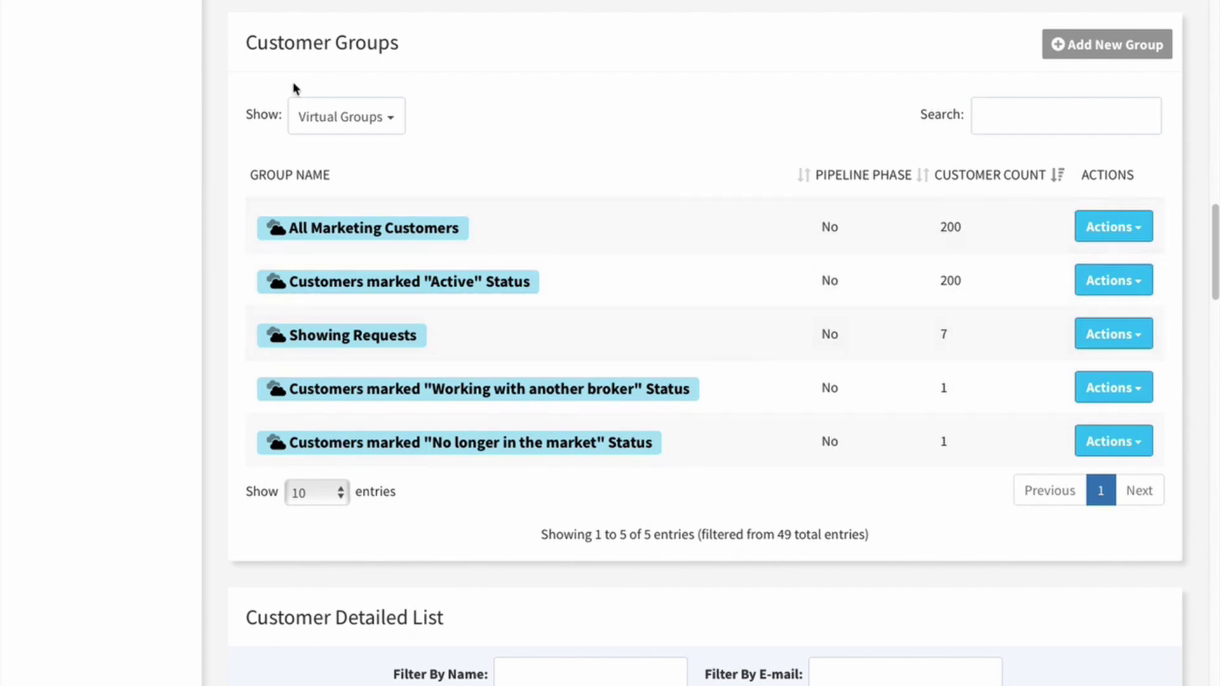
Set the customer groups list back to showing All Groups.
left_click(392, 127)
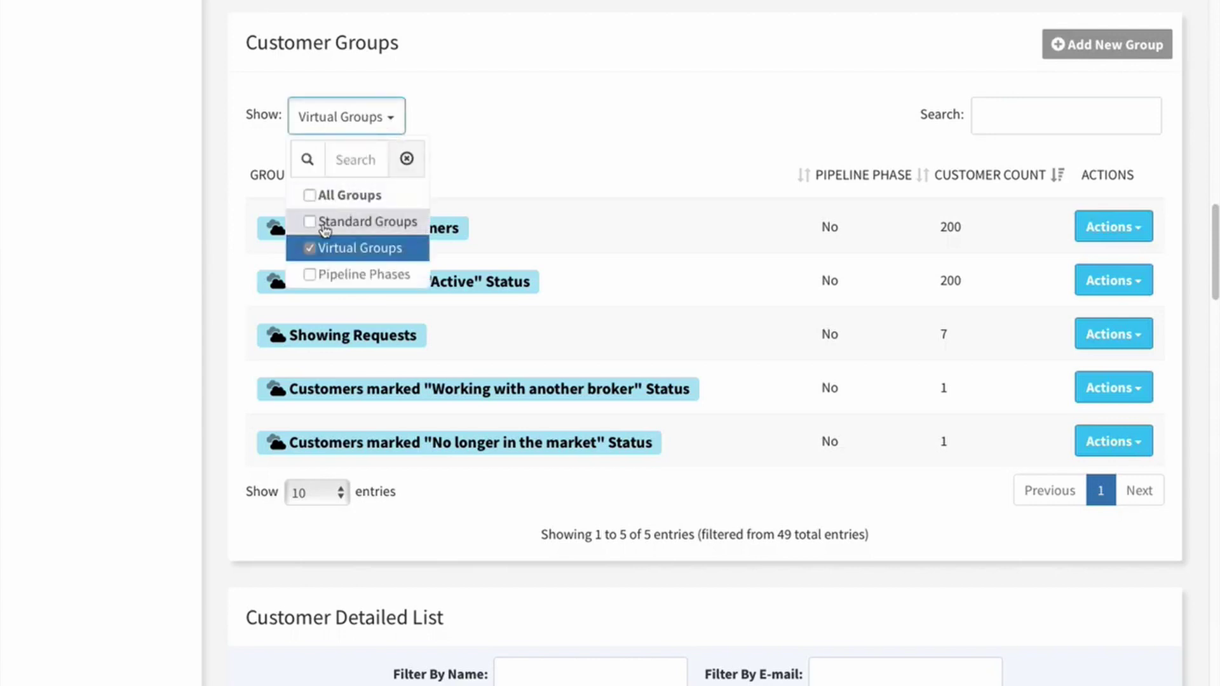
left_click(337, 199)
left_click(394, 123)
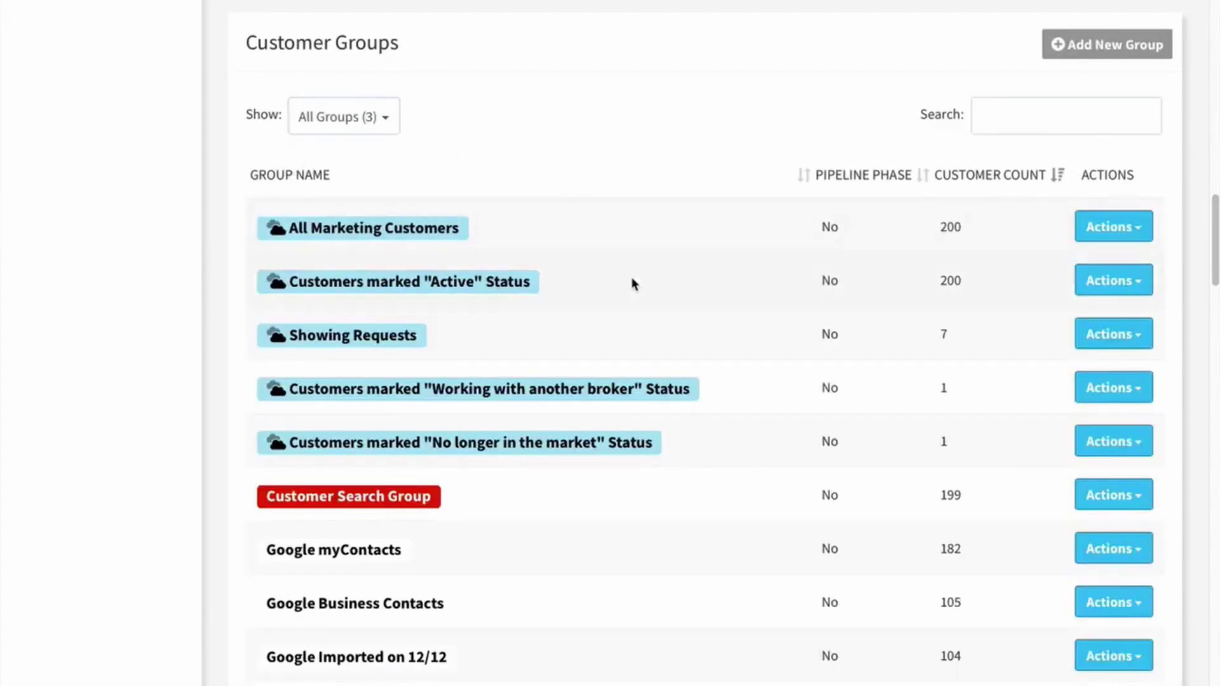
scroll(413, 372, "down", 1)
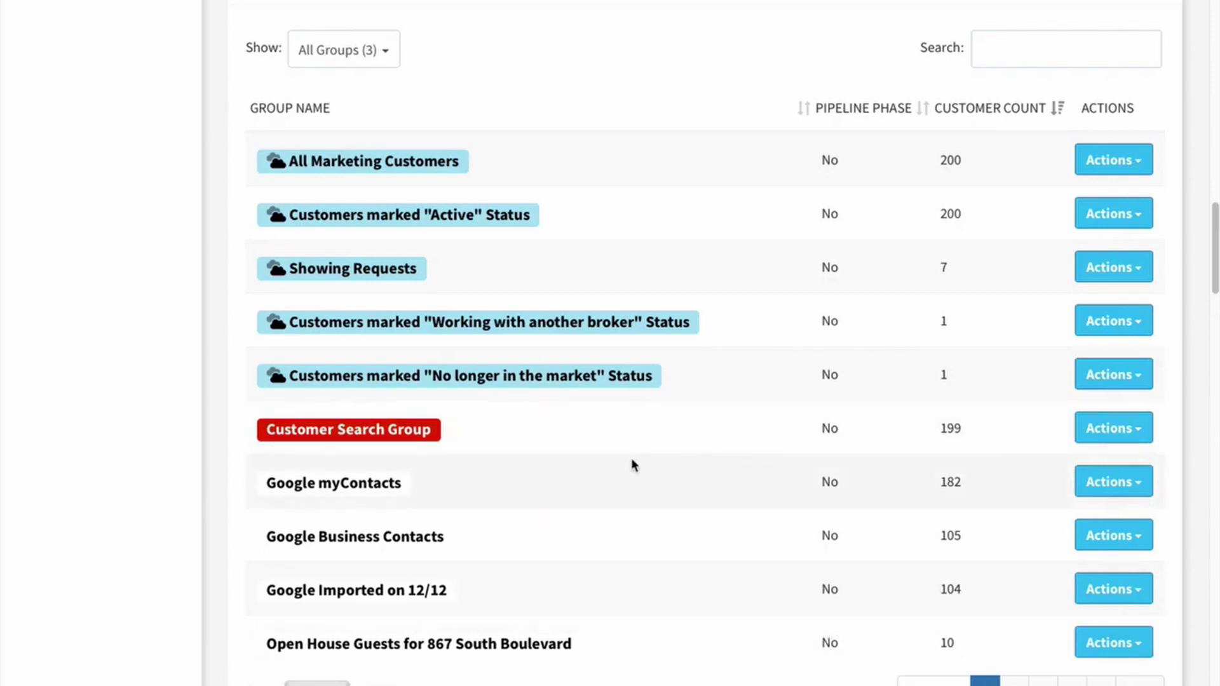
scroll(693, 502, "up", 20)
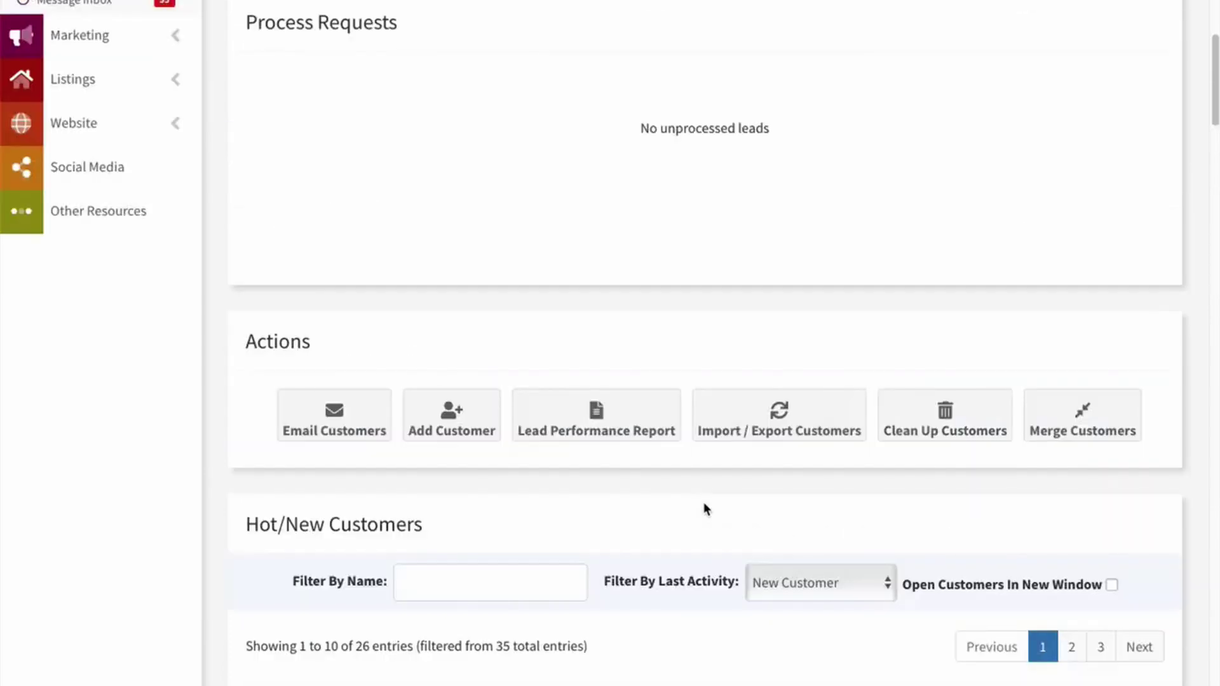
scroll(701, 503, "up", 2)
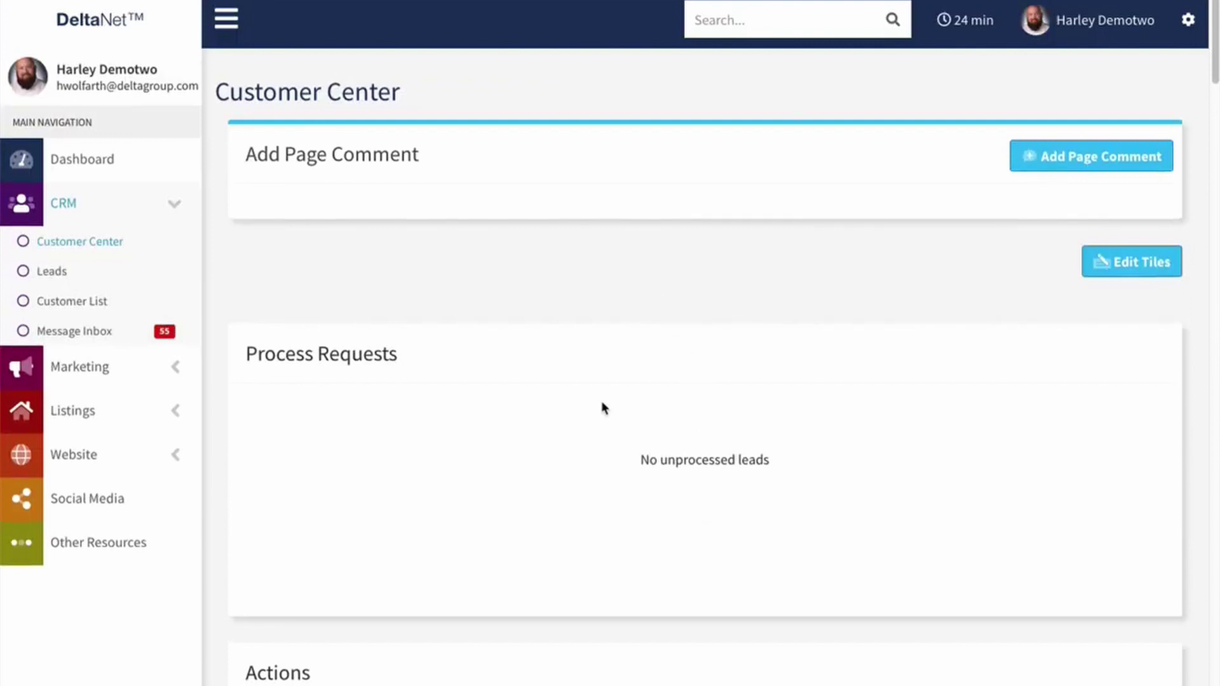